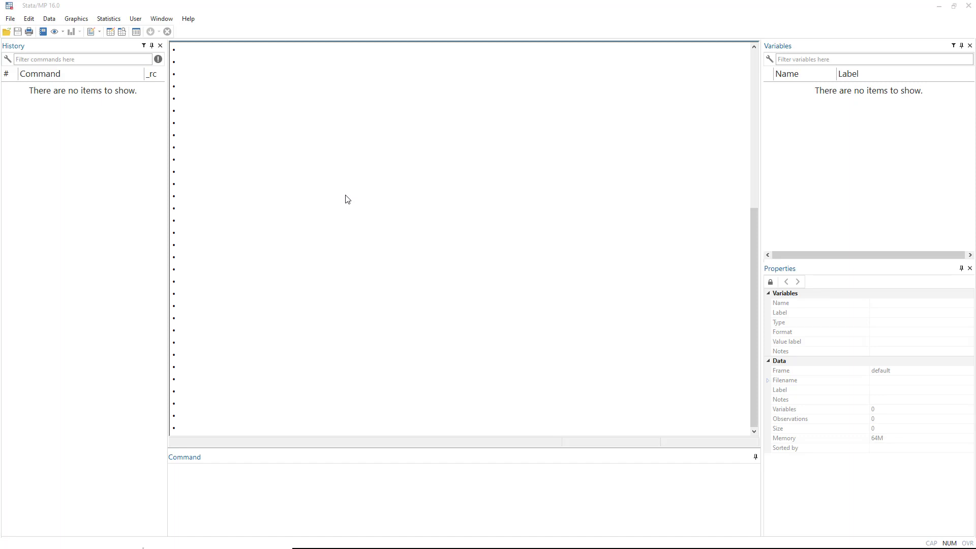
Load the example dataset auto.dta installed with Stata and close the list of example datasets.
left_click(11, 20)
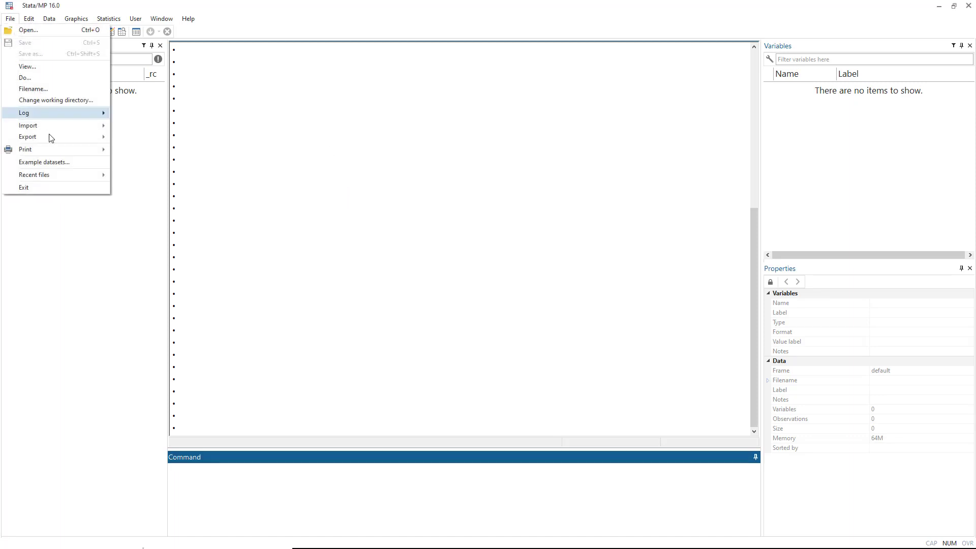
left_click(57, 166)
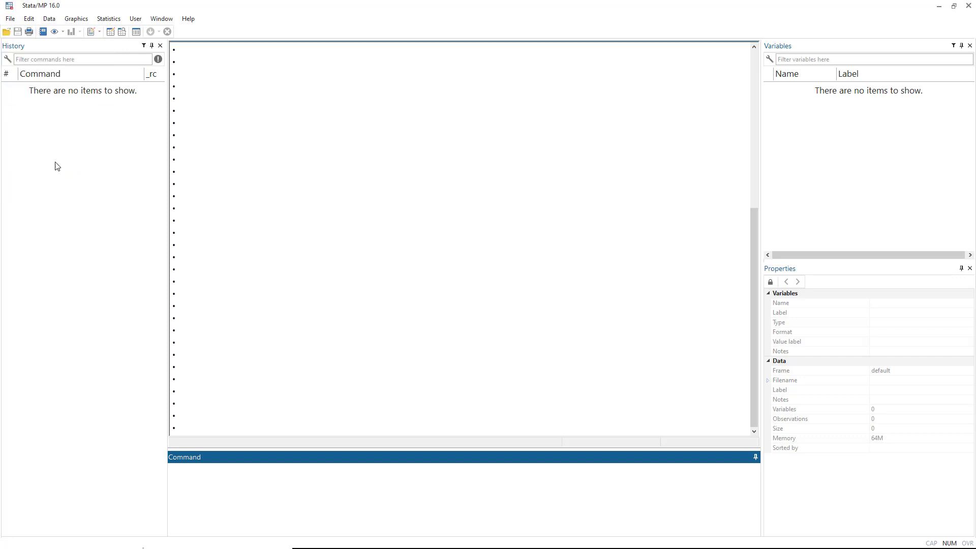
left_click(384, 249)
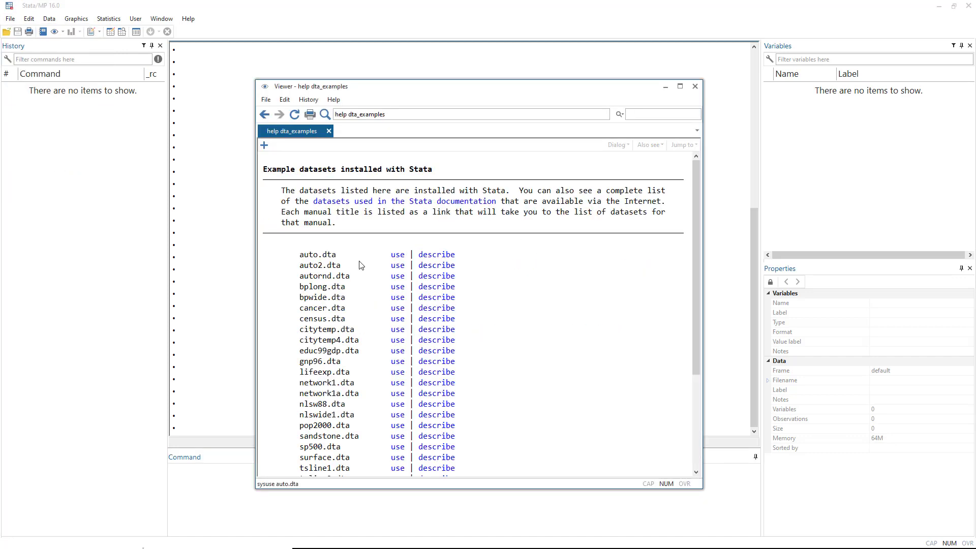
left_click(397, 255)
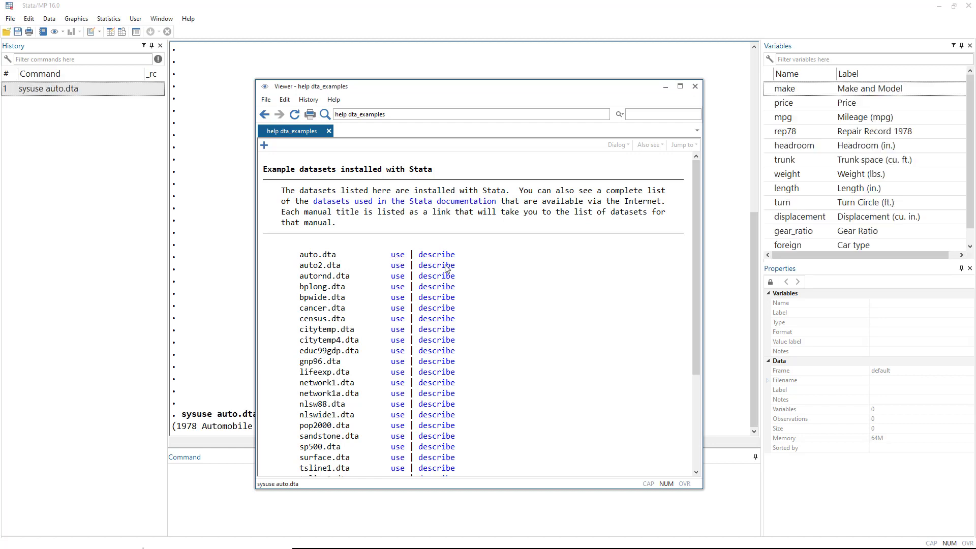
left_click(695, 87)
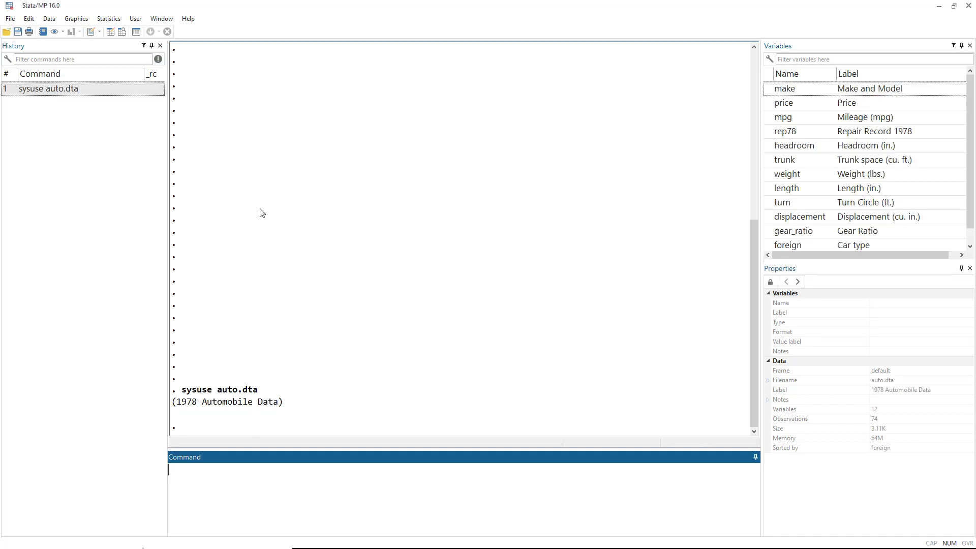
Create a twoway scatter plot with price as Y variable and mpg as X variable, sorted on x, and submit it.
left_click(76, 19)
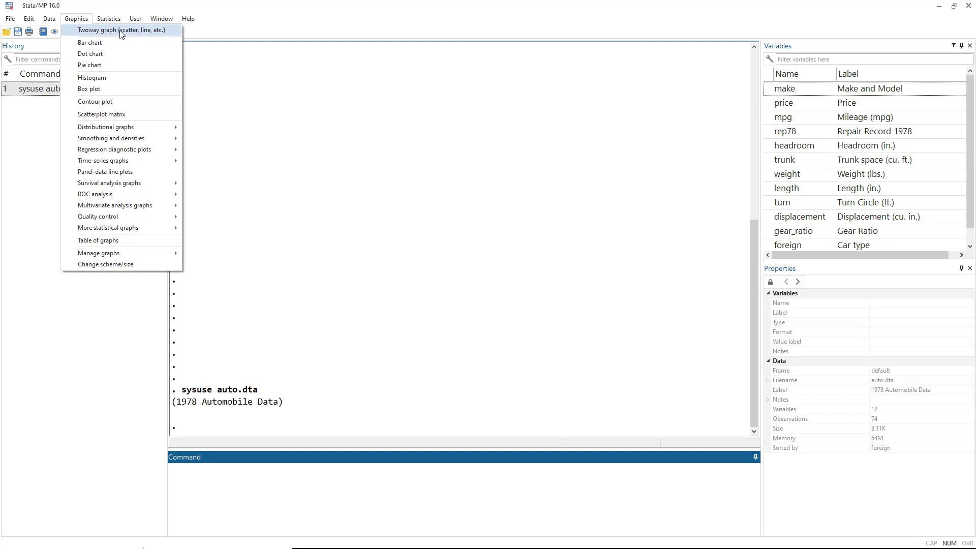
mouse_move(96, 20)
left_click(97, 32)
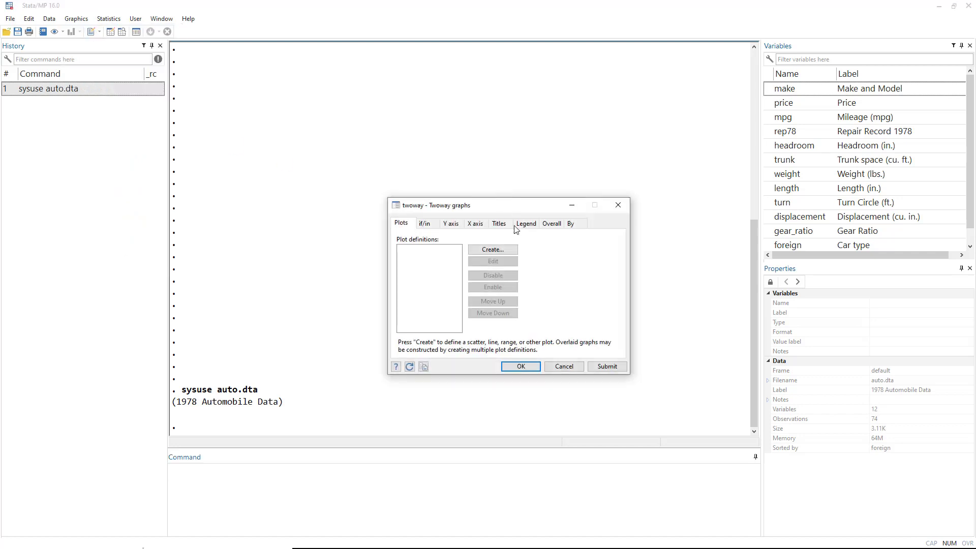
left_click_drag(502, 209, 575, 154)
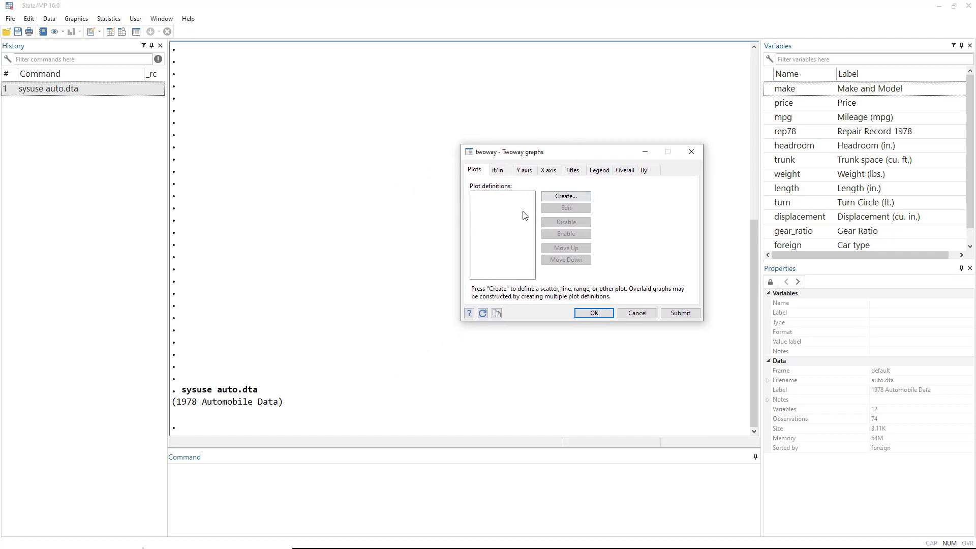
left_click(564, 196)
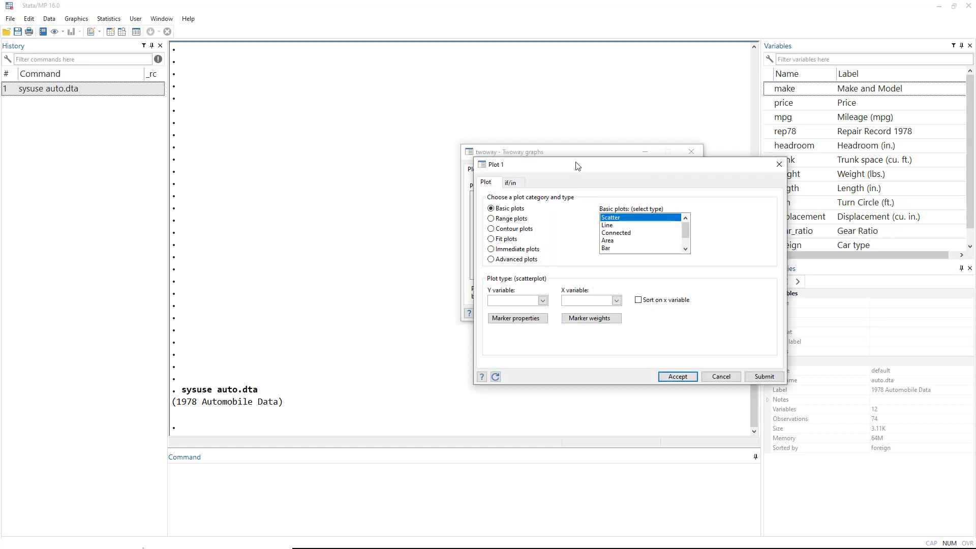
left_click_drag(578, 166, 538, 150)
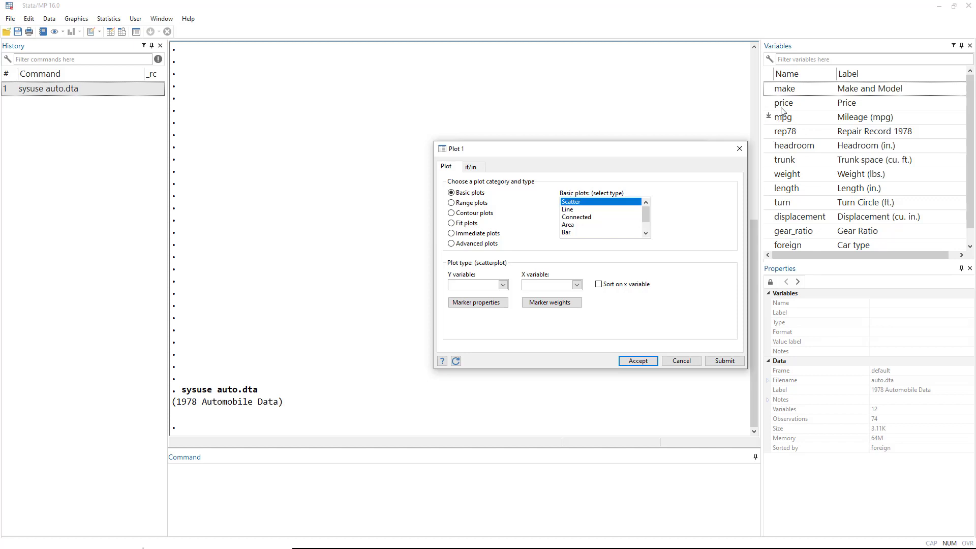
left_click(503, 285)
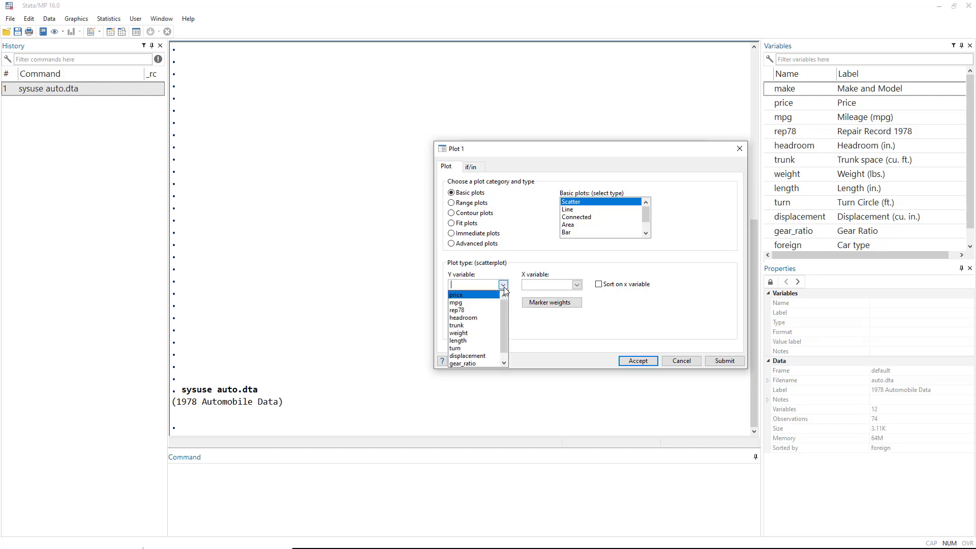
left_click(477, 295)
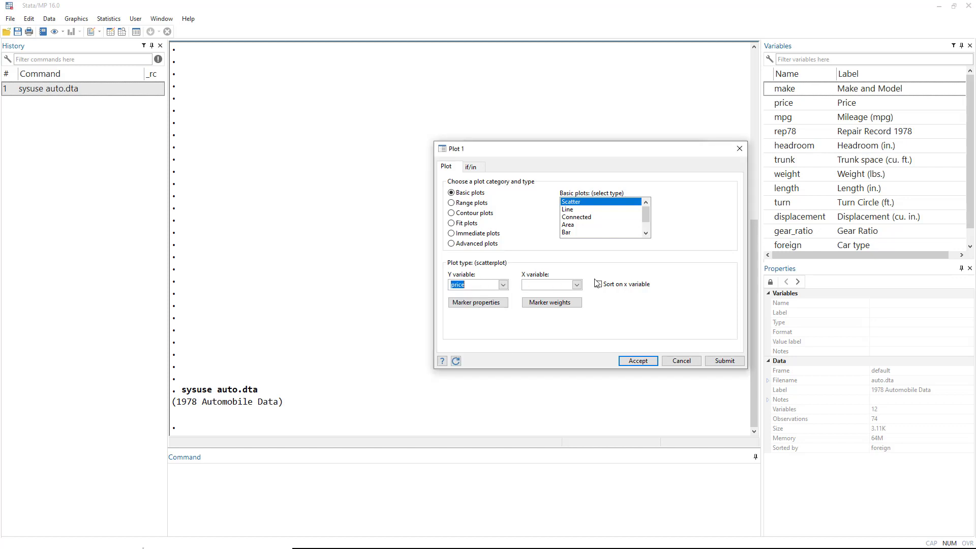
left_click(577, 285)
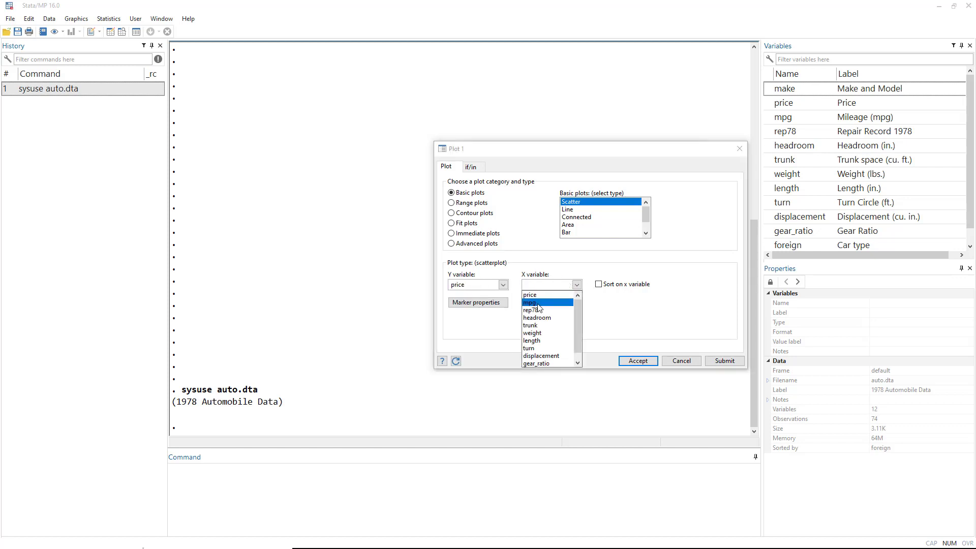
left_click(538, 303)
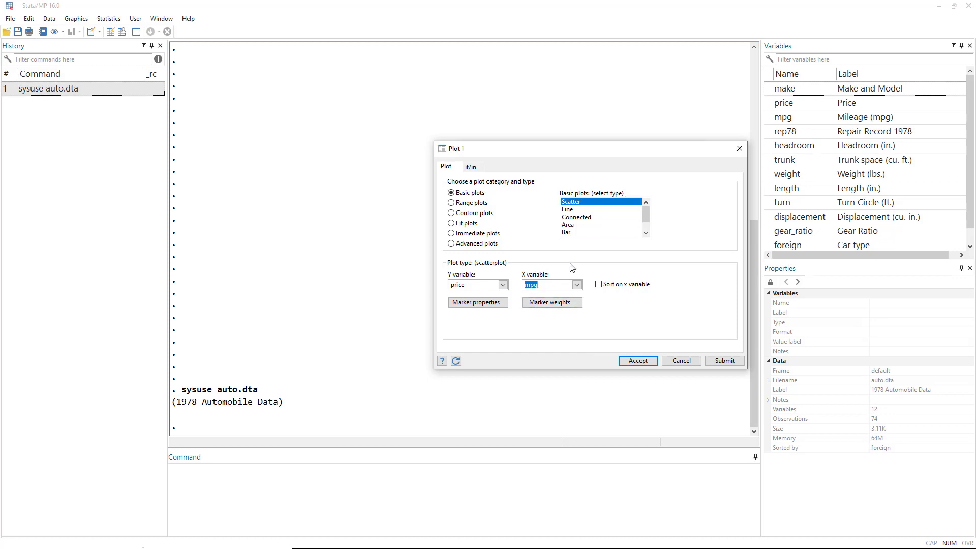
left_click(600, 285)
left_click(718, 361)
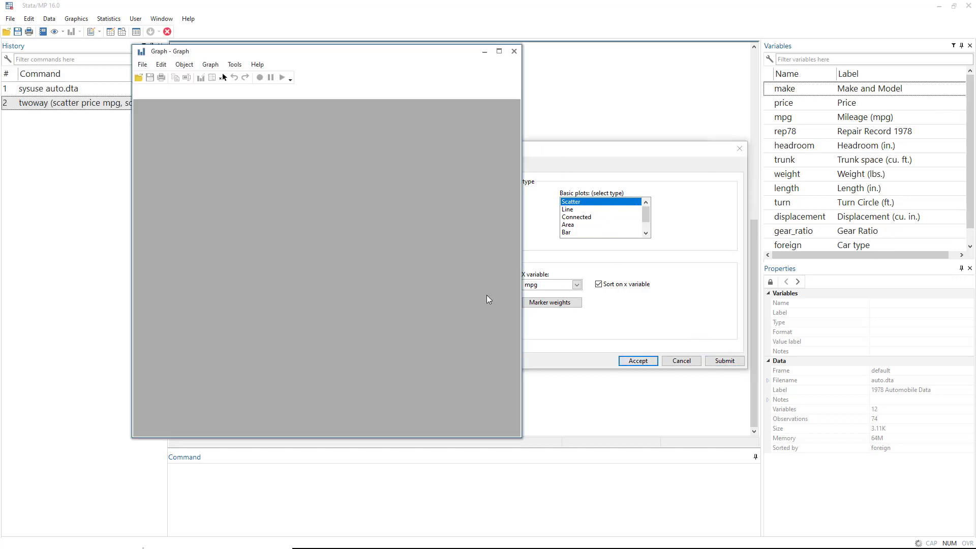
Accept the scatter plot definition and arrange the twoway dialogs beside the graph window.
left_click_drag(571, 153, 680, 148)
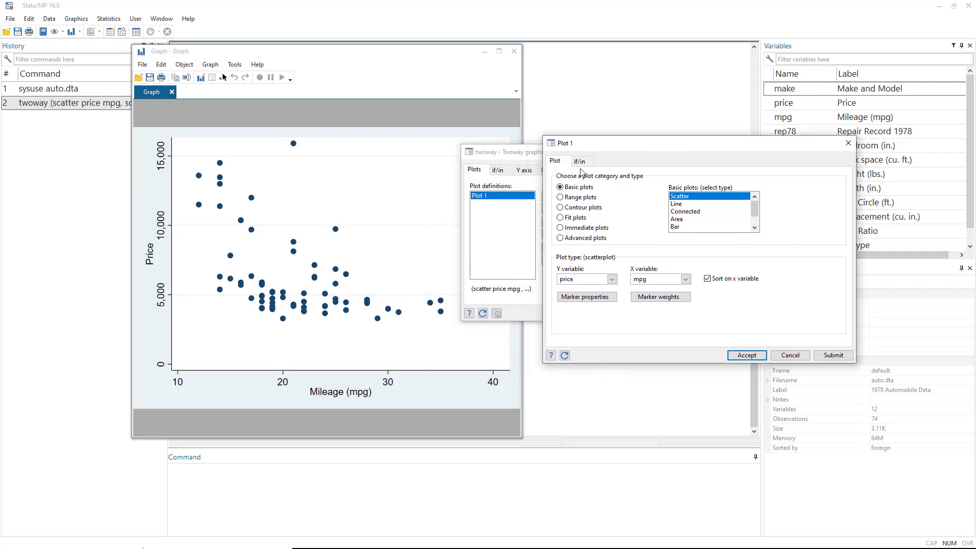
left_click(518, 156)
left_click(335, 210)
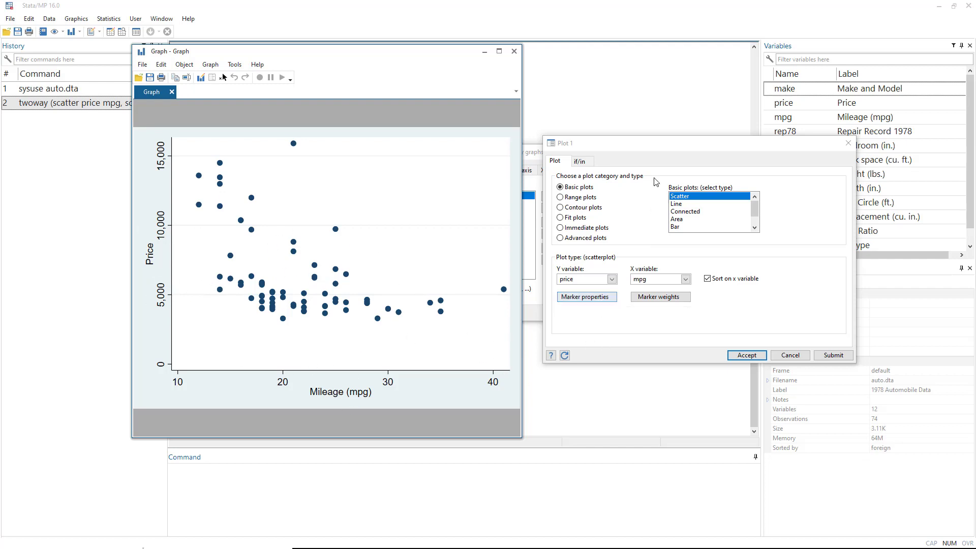
left_click_drag(644, 148, 637, 147)
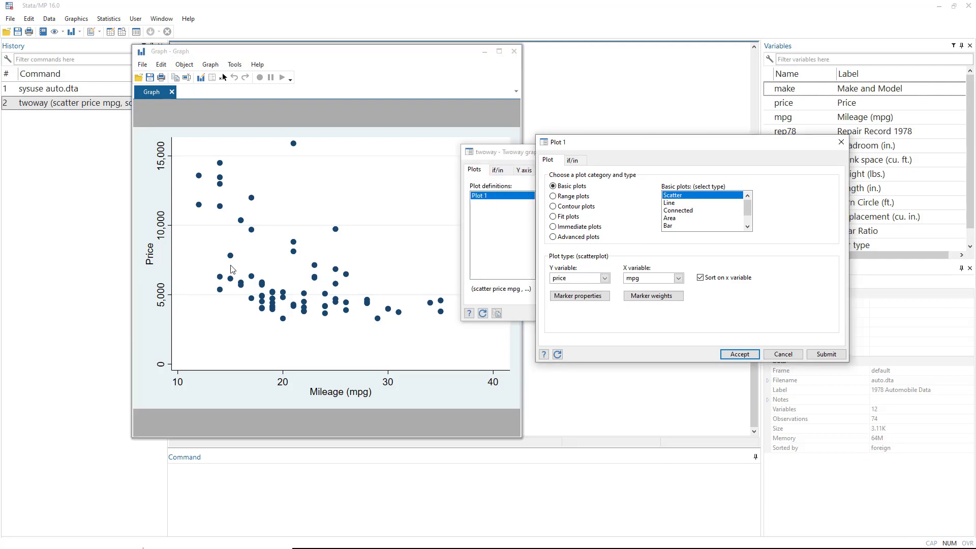
left_click(247, 246)
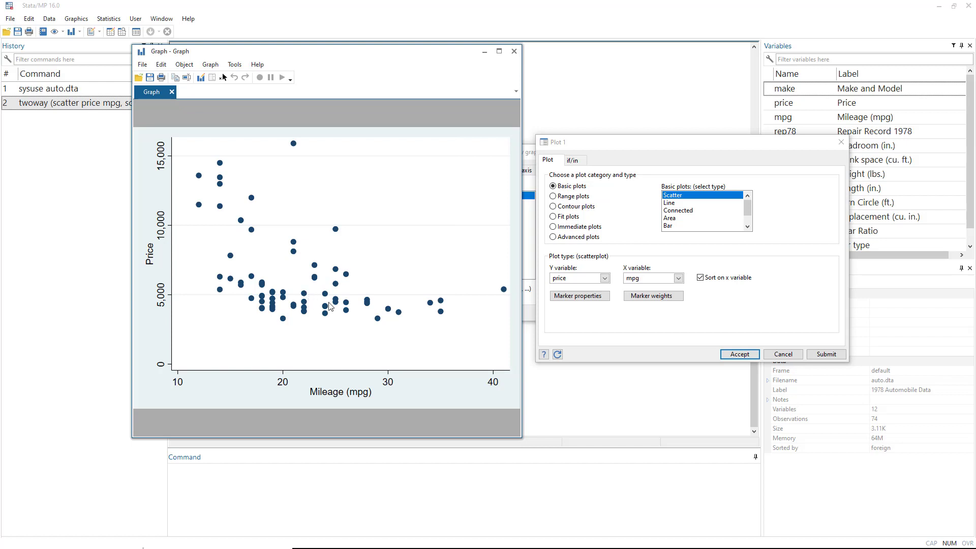
left_click(739, 354)
left_click_drag(589, 153, 652, 149)
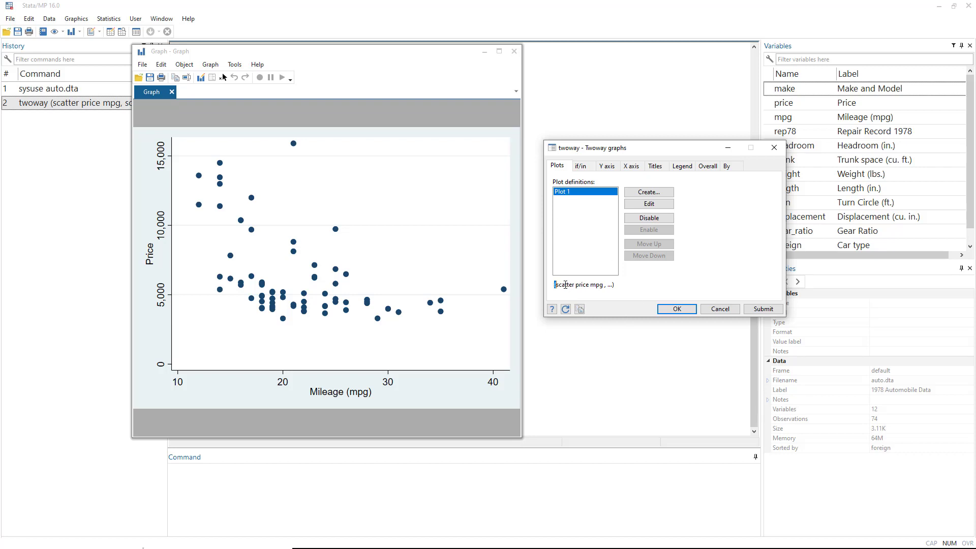
left_click_drag(565, 285, 610, 284)
left_click(576, 285)
double_click(583, 285)
left_click(600, 285)
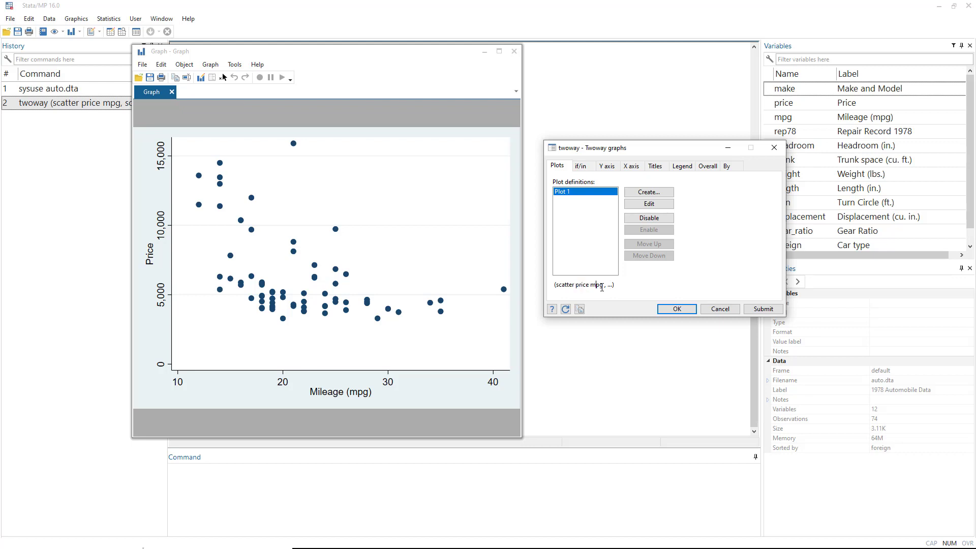
Add a second plot as a linear prediction fit of price on mpg, then submit and accept it.
left_click(646, 194)
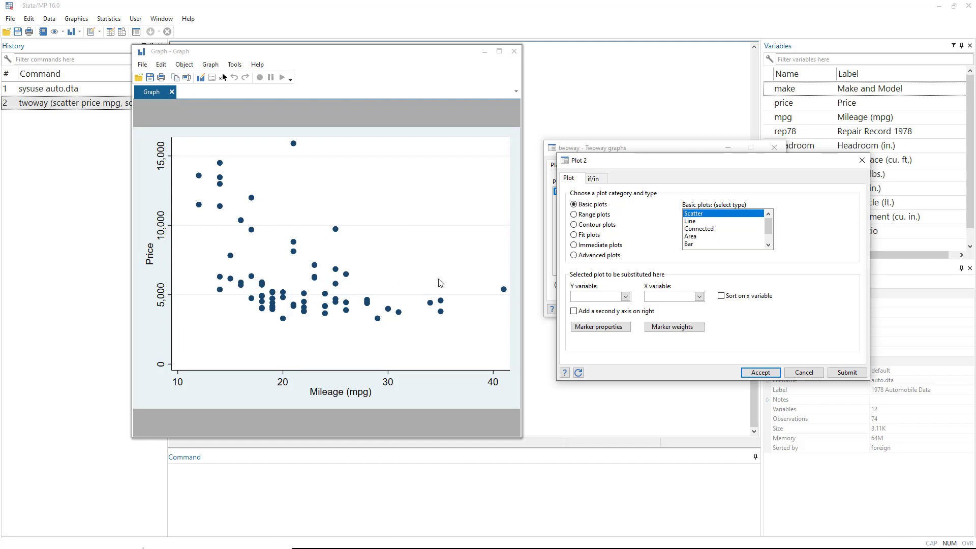
left_click(863, 160)
left_click(657, 192)
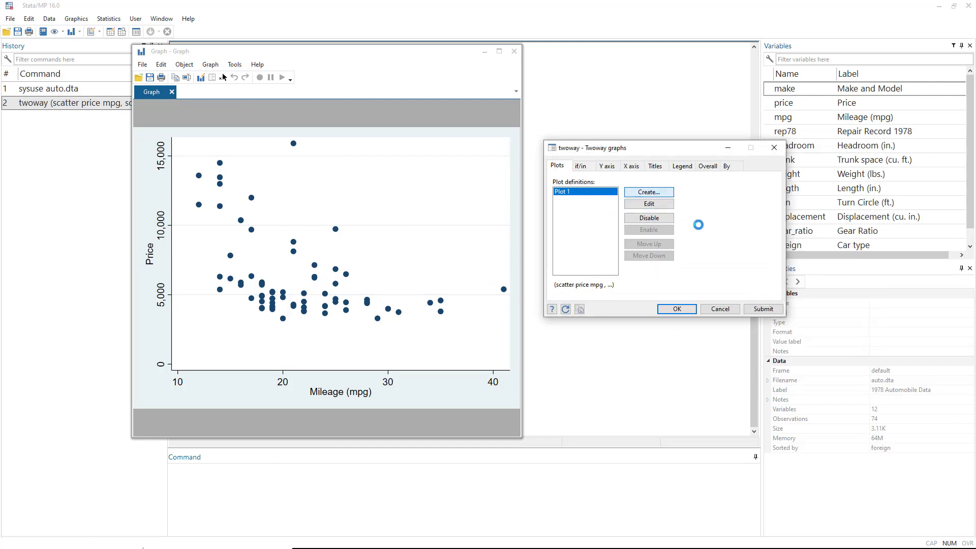
left_click(585, 237)
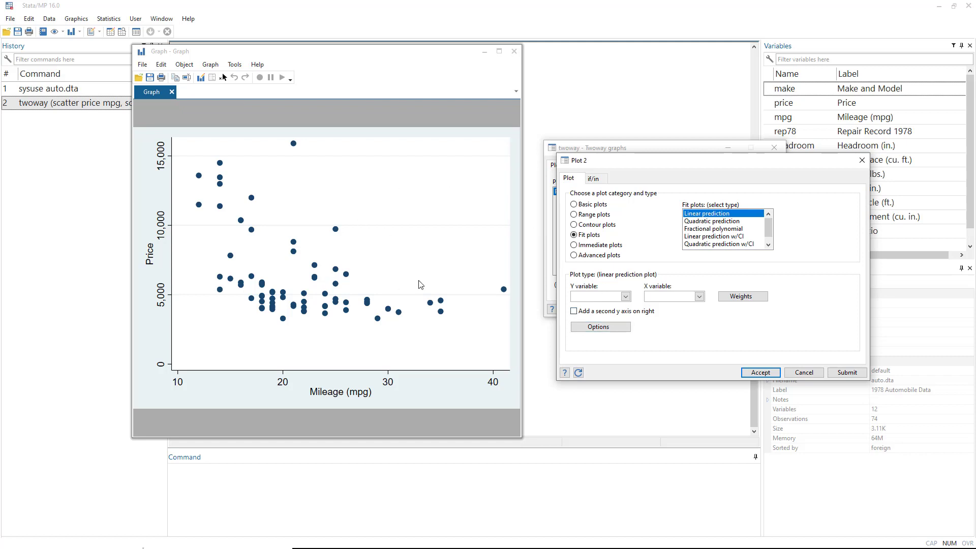
left_click(626, 297)
left_click(625, 306)
left_click(700, 297)
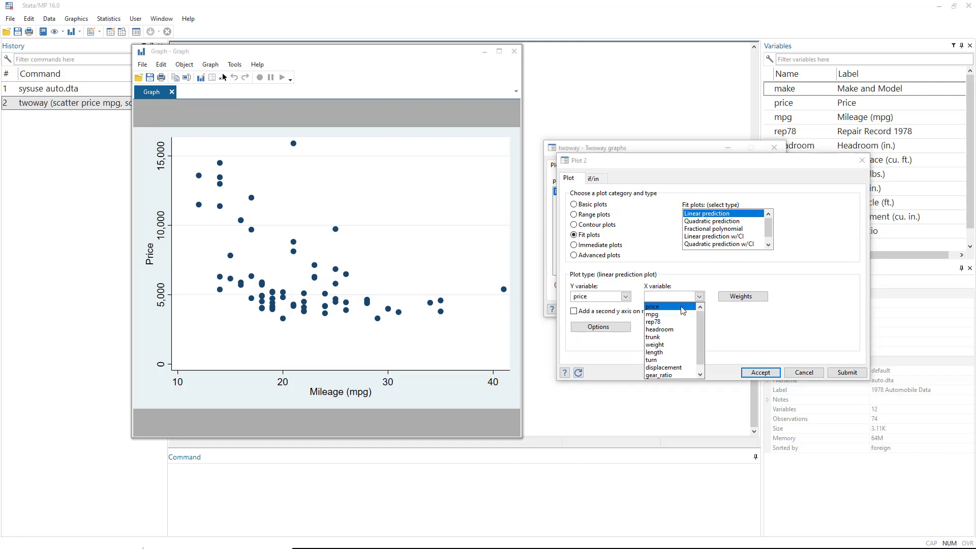
left_click(681, 315)
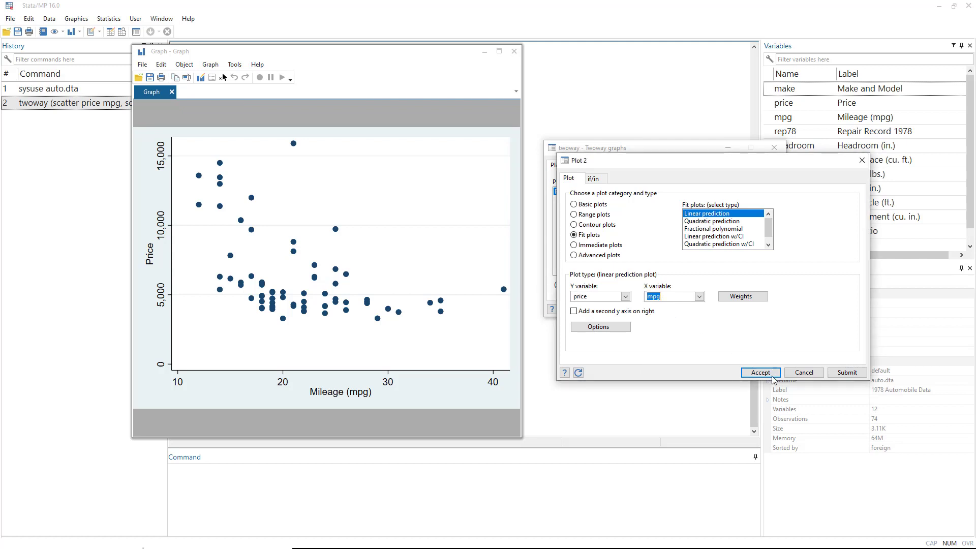
left_click(837, 378)
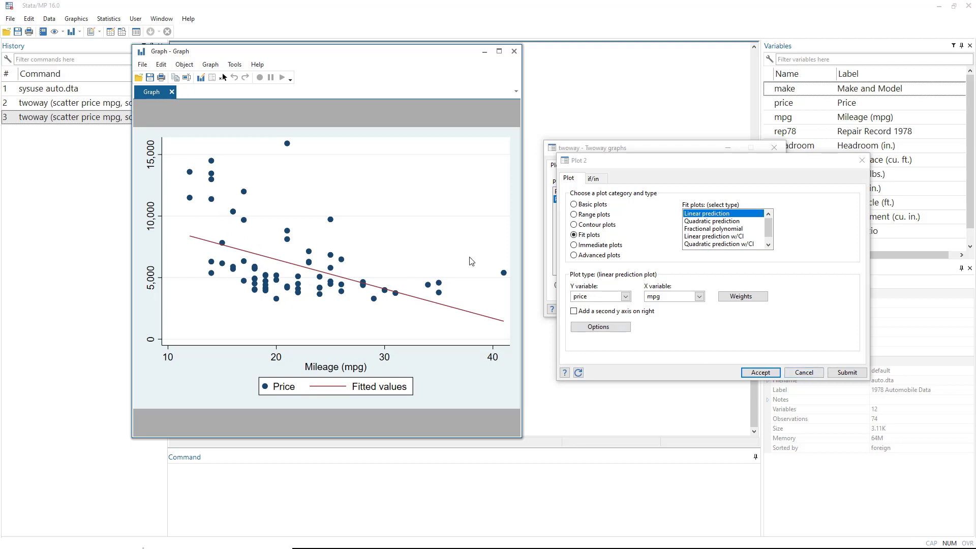
left_click(759, 375)
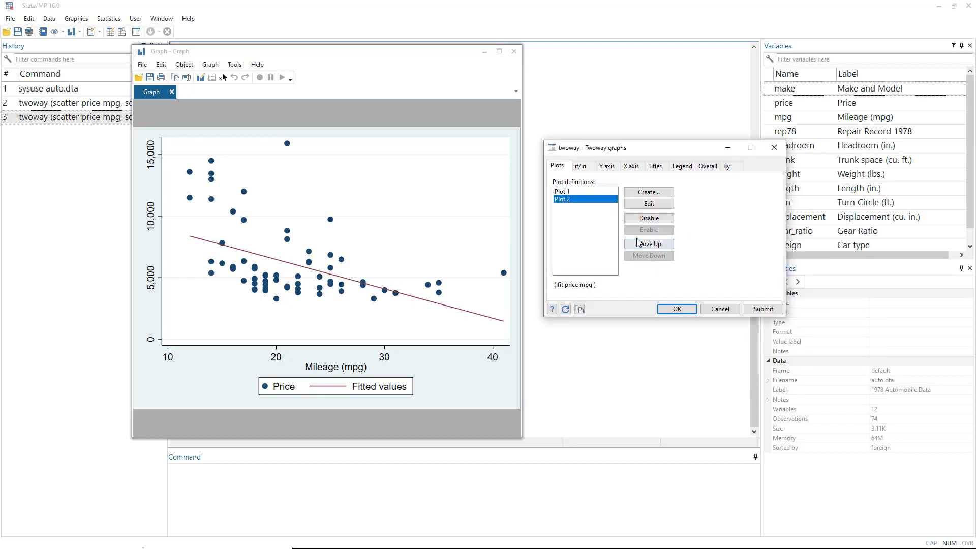
Add a third plot as a quadratic prediction fit of price on mpg, then submit and accept it.
left_click(643, 193)
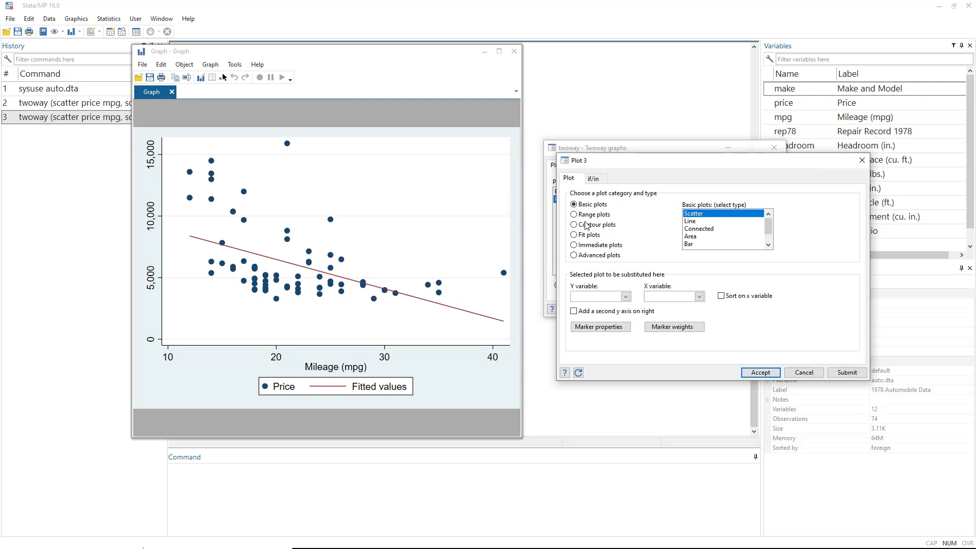
left_click(588, 236)
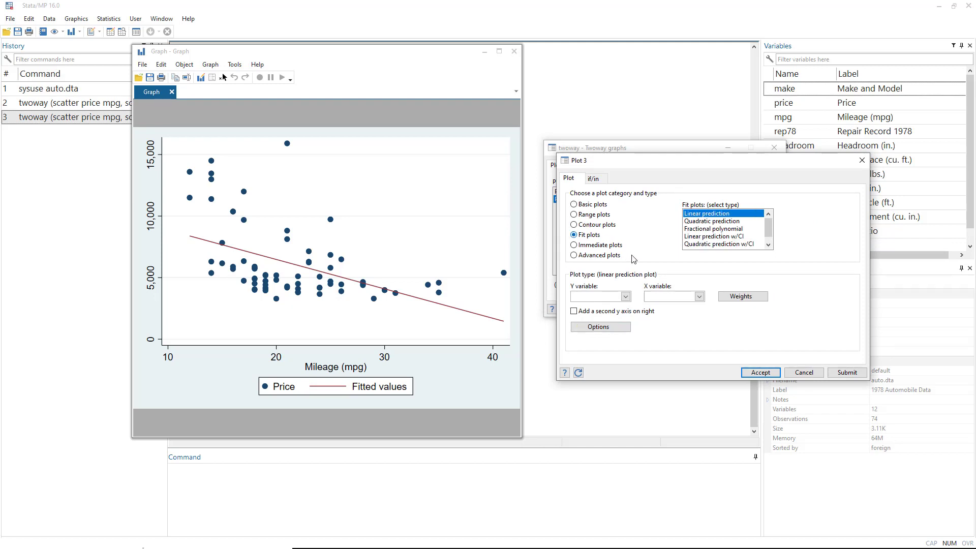
left_click(709, 222)
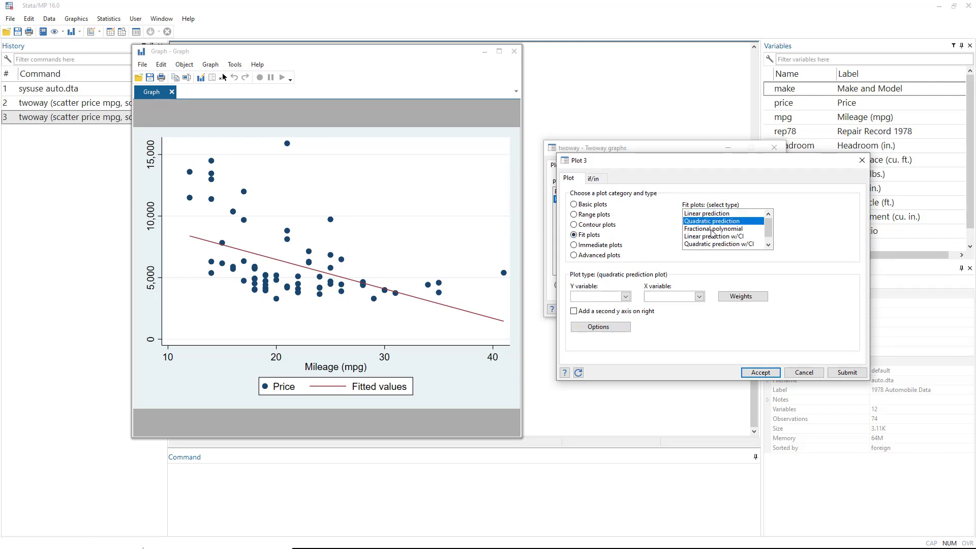
left_click(625, 296)
left_click(594, 308)
left_click(700, 297)
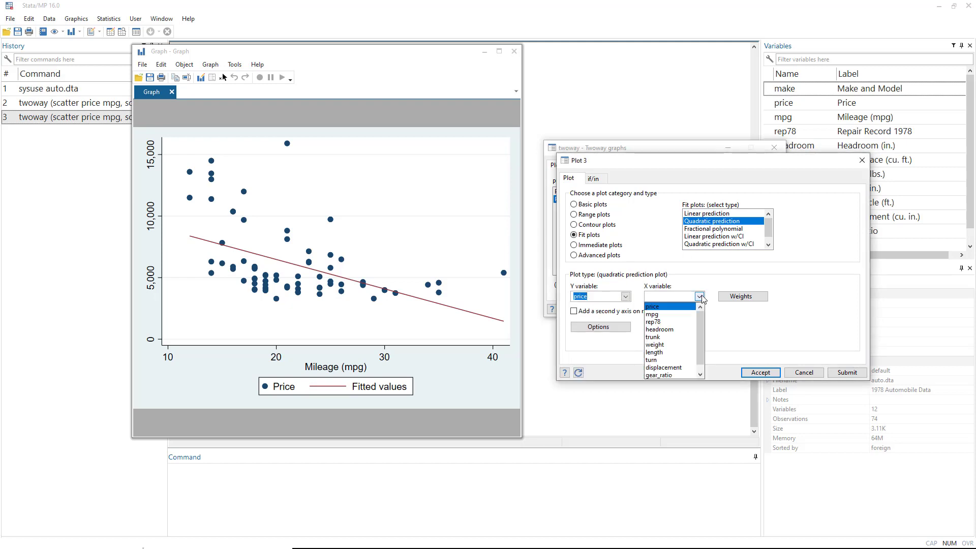
left_click(664, 315)
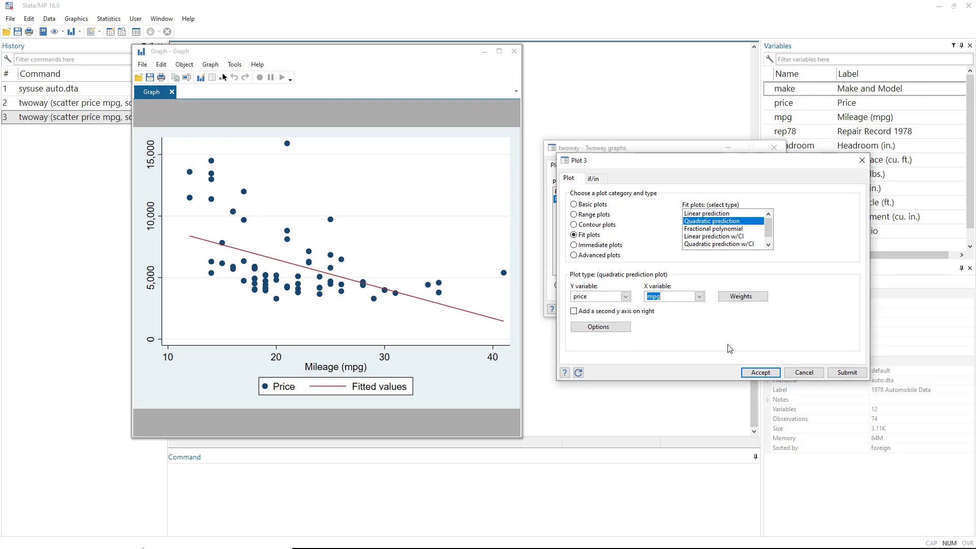
left_click(840, 374)
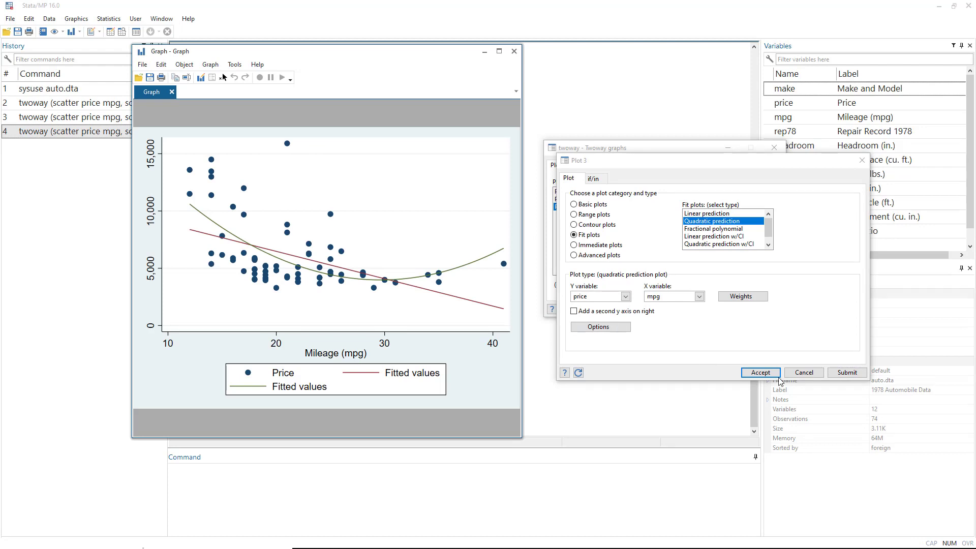
left_click(763, 374)
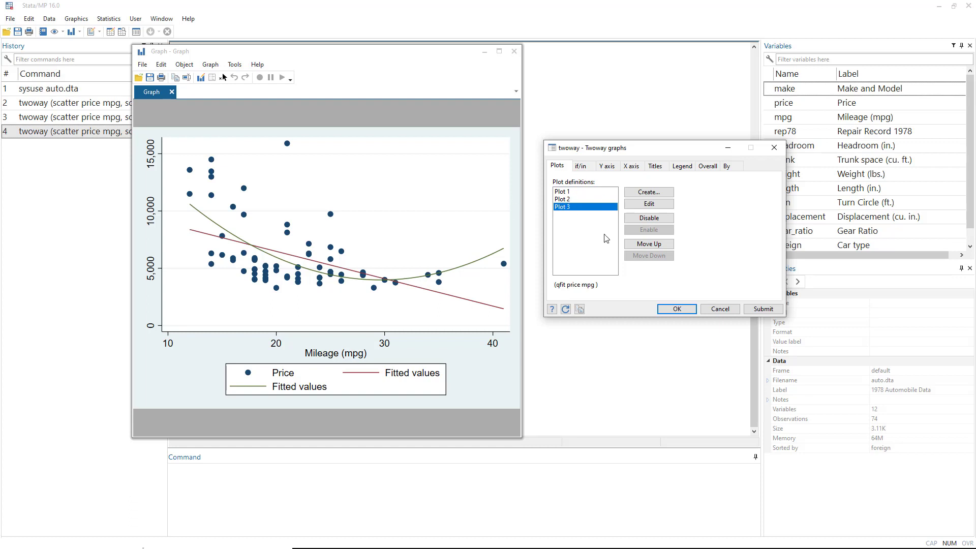
Disable the linear fit Plot 2 and the quadratic fit Plot 3, then submit the graph with only the scatter plot.
left_click(563, 200)
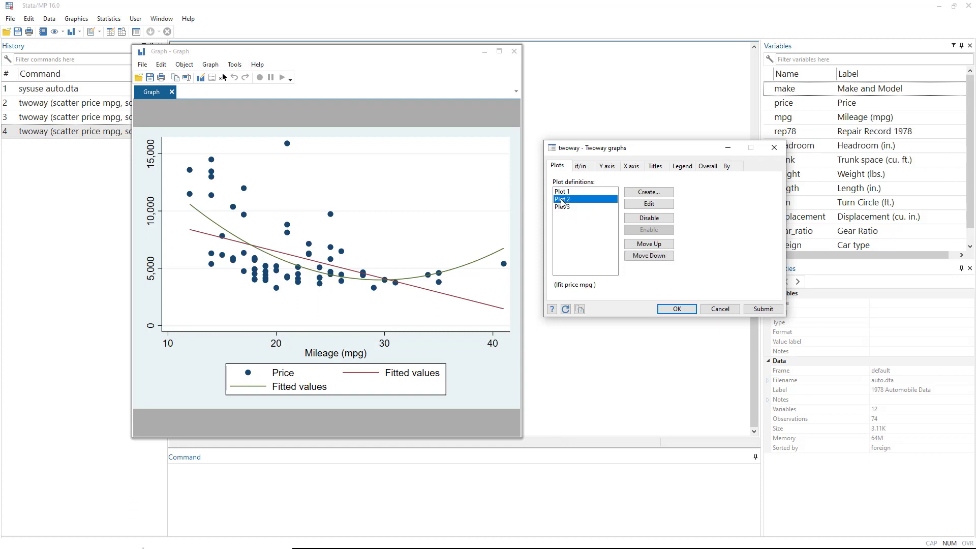
left_click(649, 219)
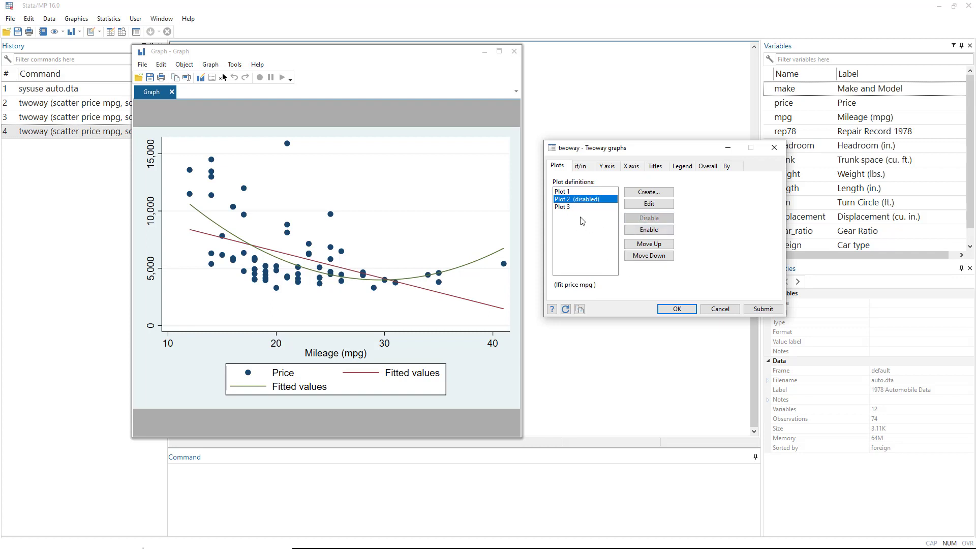
left_click(562, 207)
left_click(631, 219)
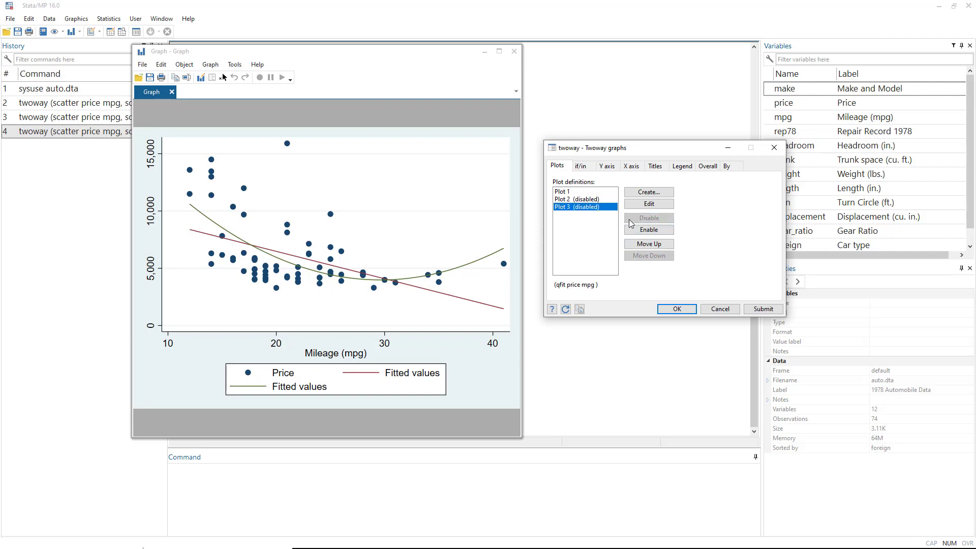
left_click(763, 309)
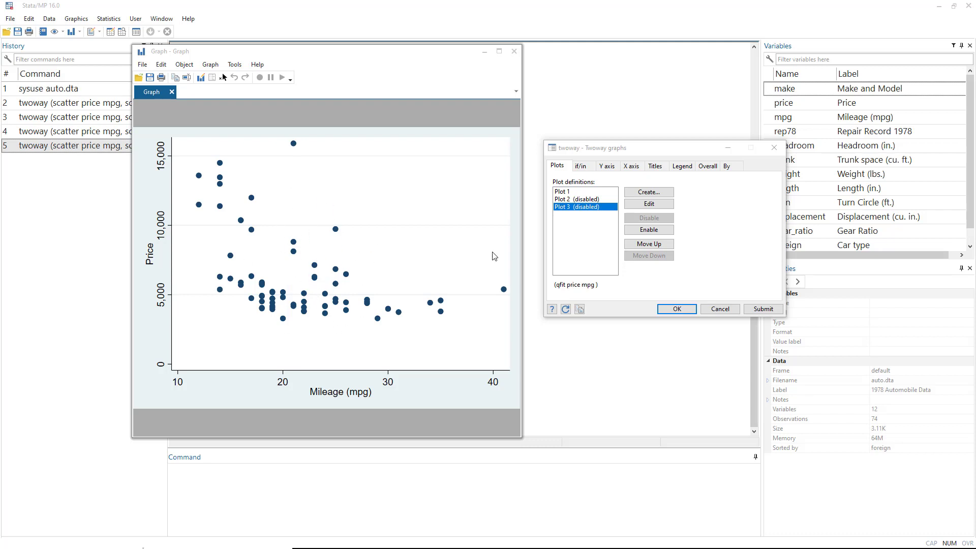
Edit Plot 1's marker properties, turn on labels for the markers and show the available label variables.
left_click(566, 192)
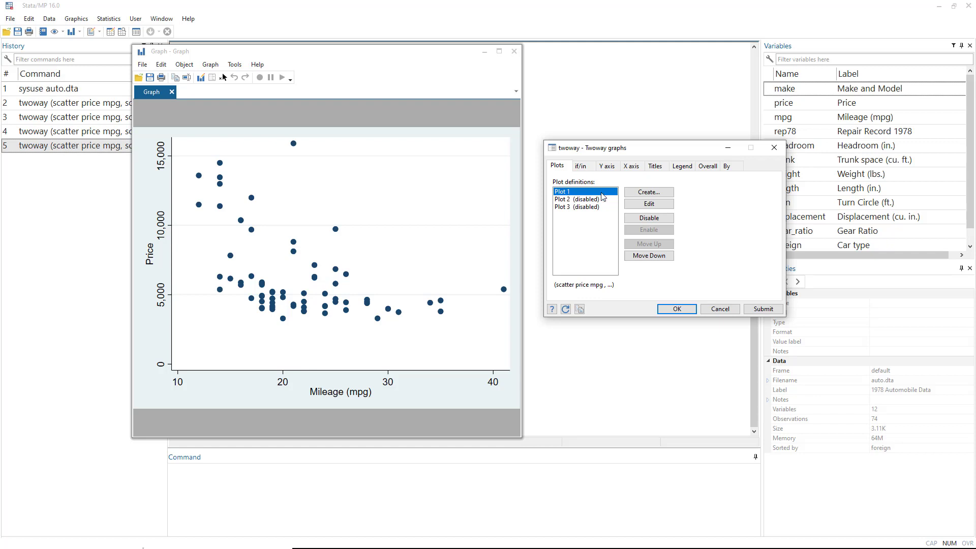
left_click(641, 206)
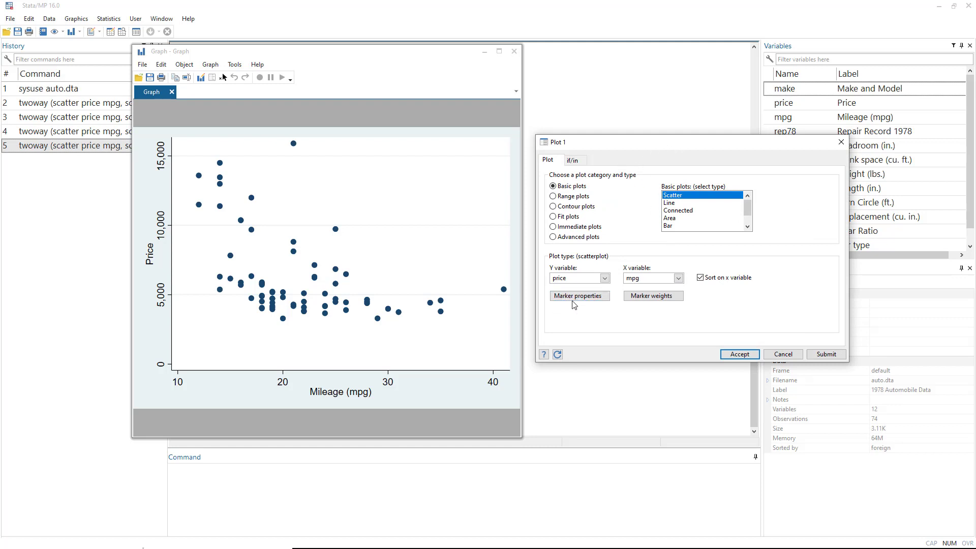
left_click(580, 296)
left_click_drag(640, 158, 652, 145)
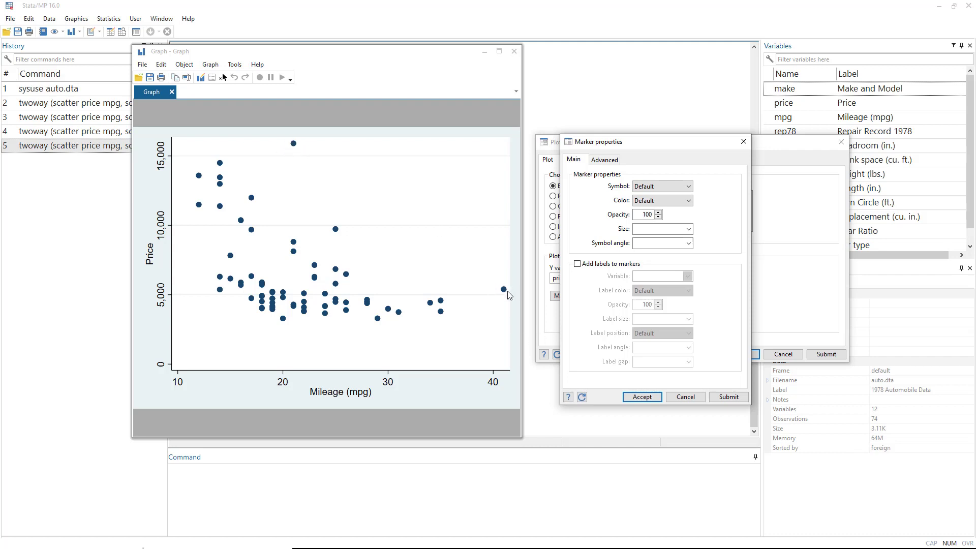
left_click(578, 264)
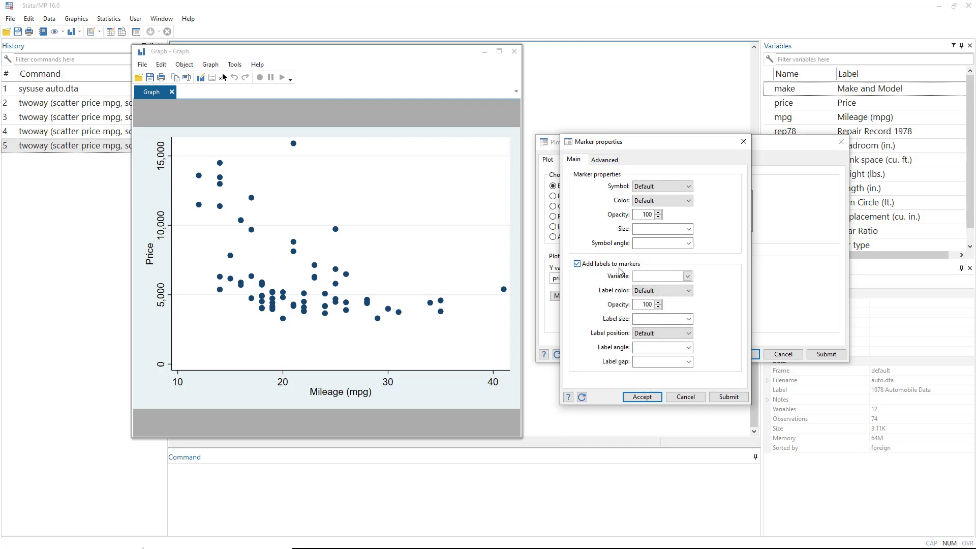
left_click(688, 277)
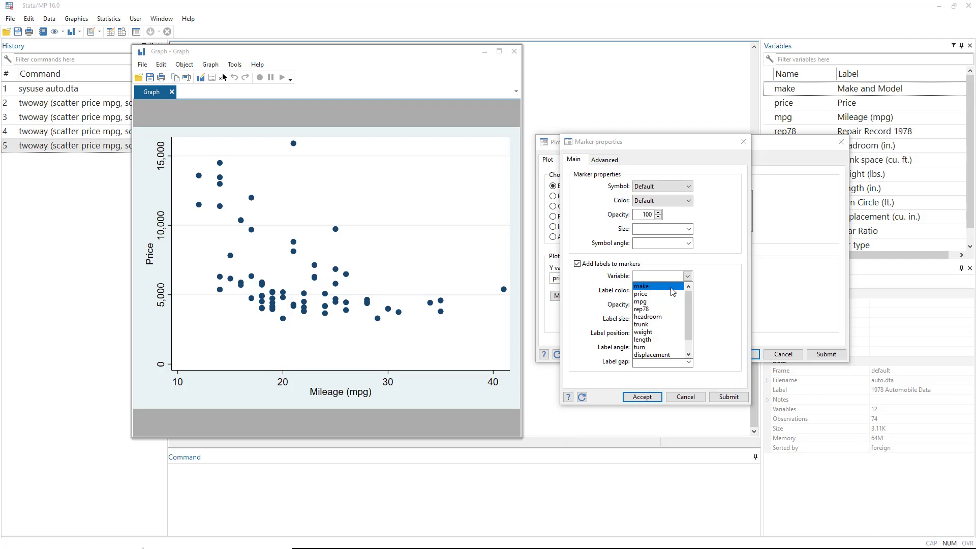
Examine the make and foreign columns across the dataset in the Data Editor, then return to the marker properties.
left_click(110, 33)
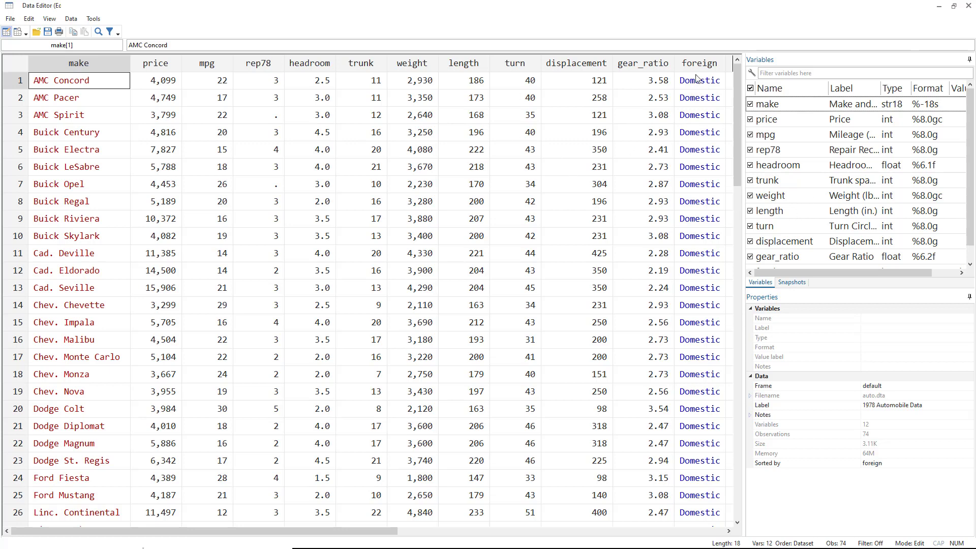
left_click(701, 97)
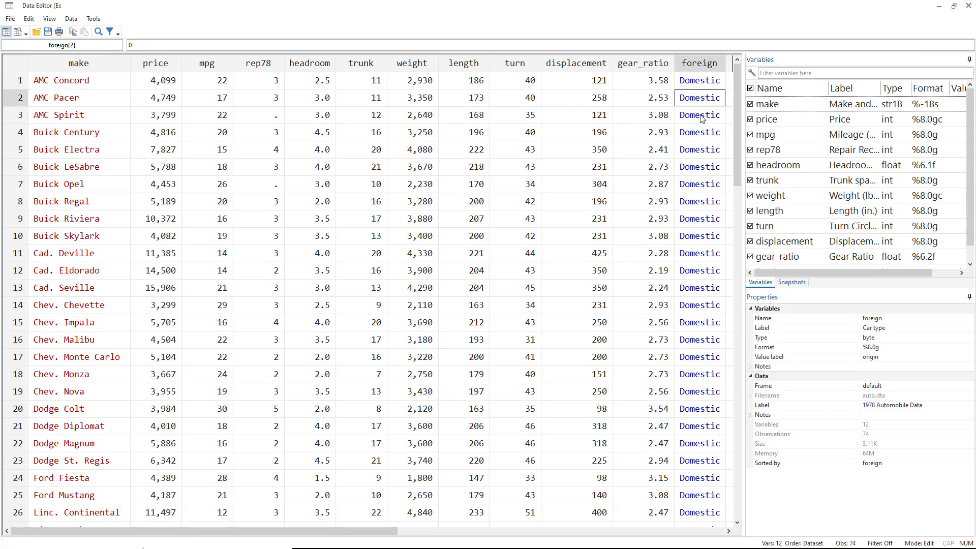
scroll(707, 239, "down", 11)
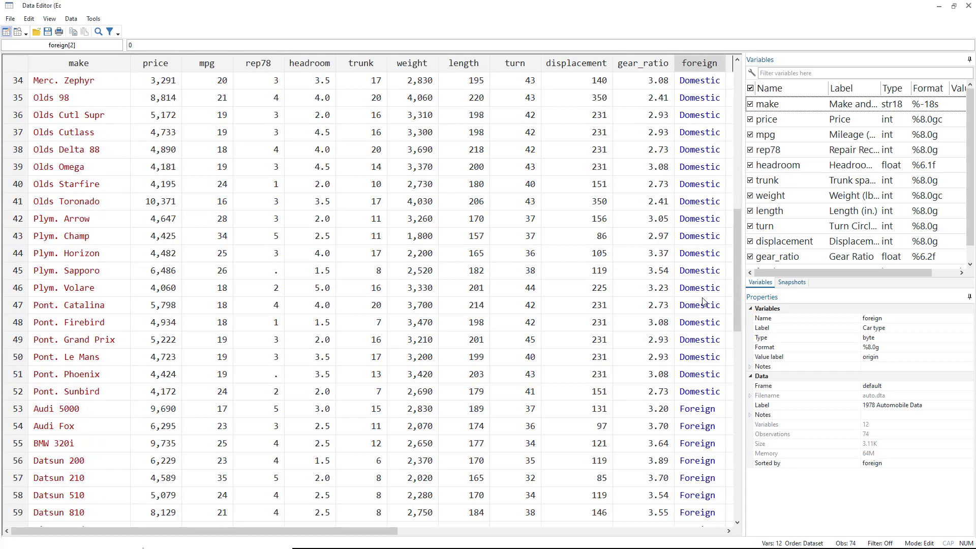
scroll(703, 302, "down", 5)
left_click(705, 254)
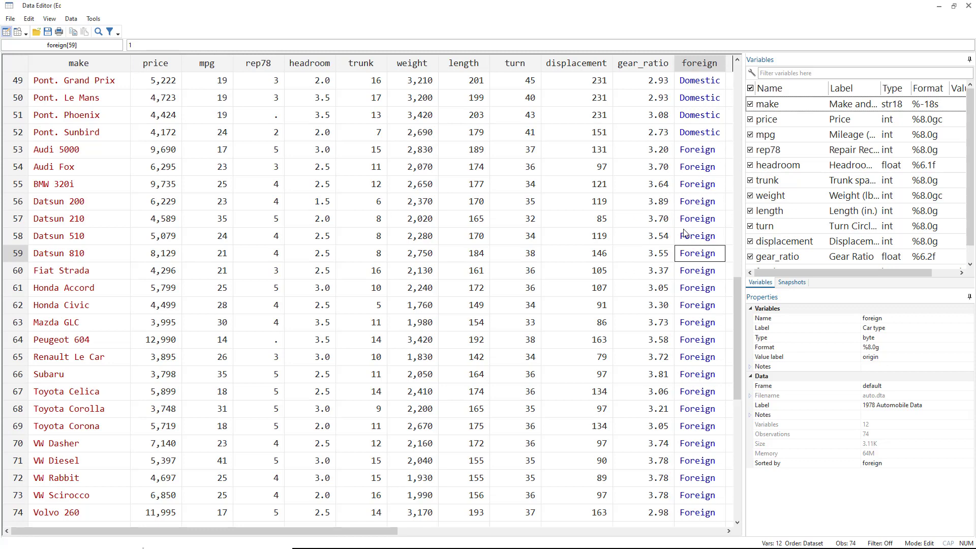
left_click(702, 206)
left_click(700, 135)
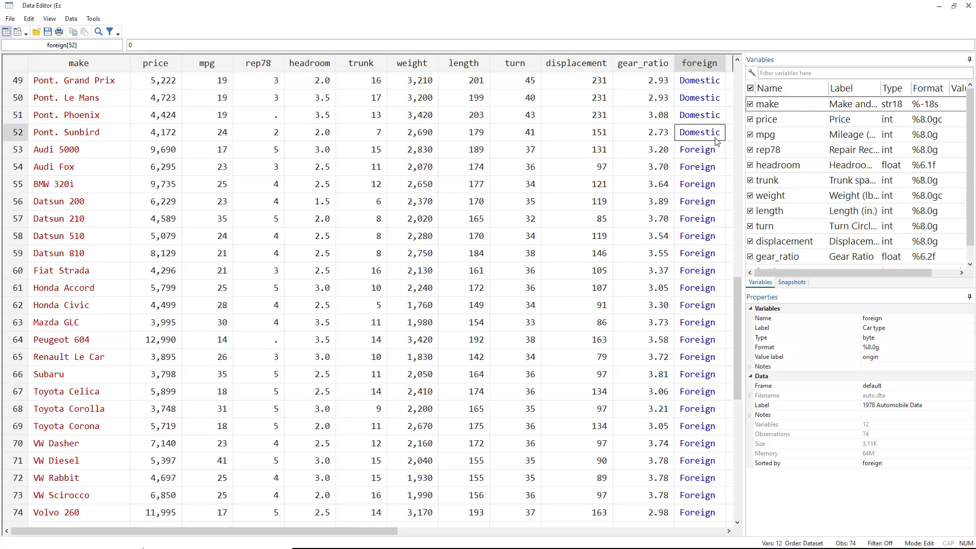
left_click(712, 155)
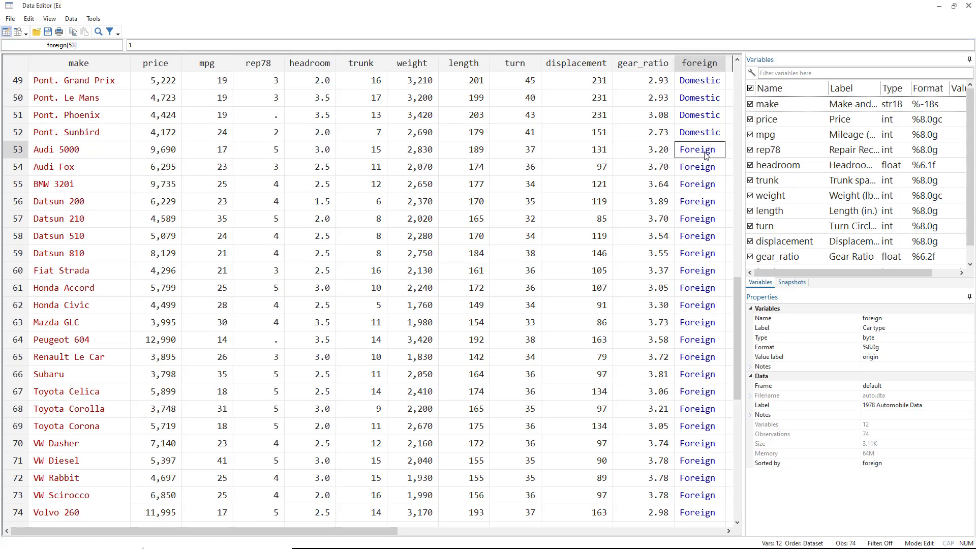
left_click(939, 7)
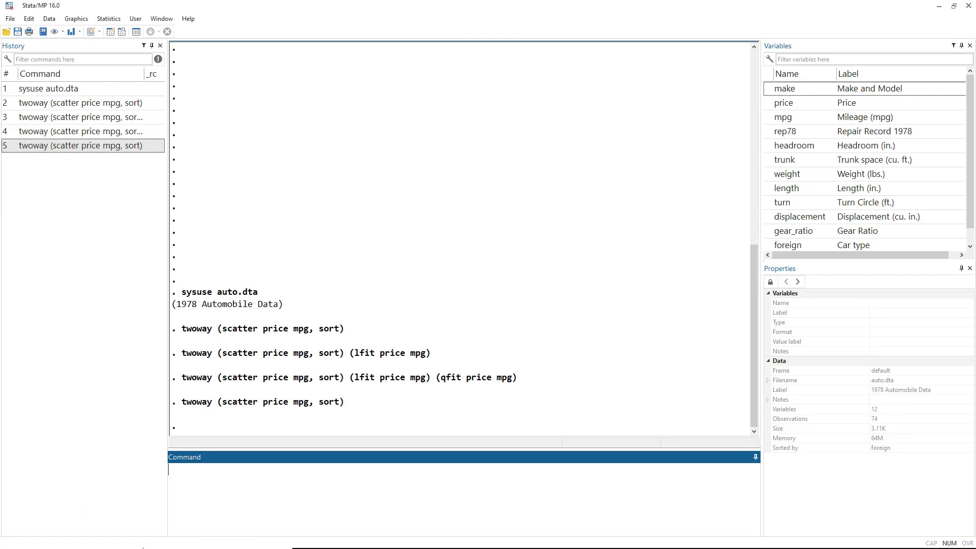
key("alt+Tab")
key("alt+Tab")
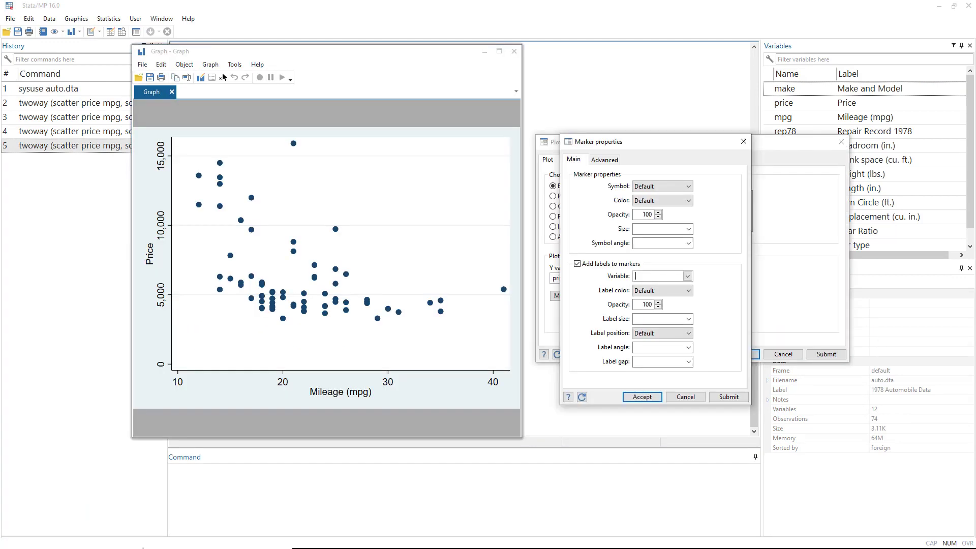
Label the scatter markers with the make variable and submit the graph.
left_click(687, 277)
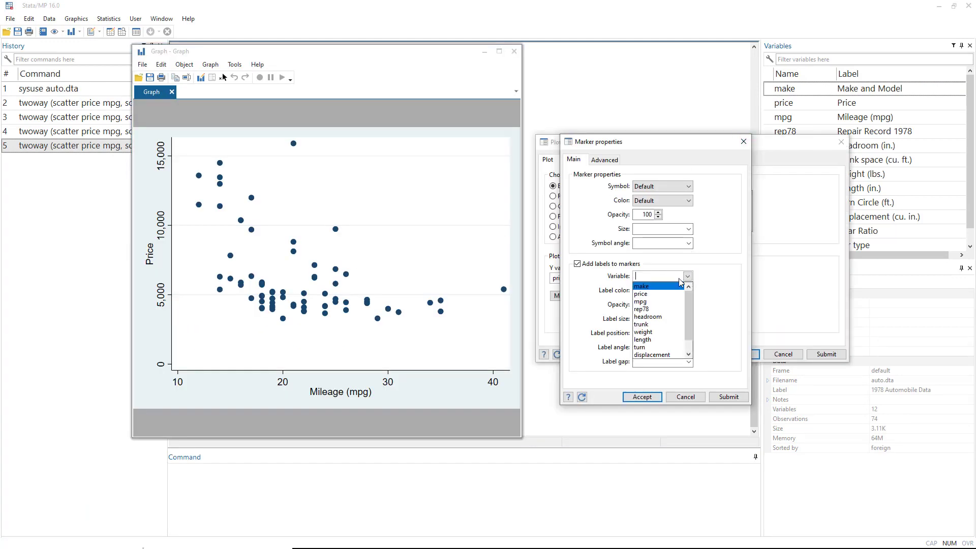
left_click(661, 285)
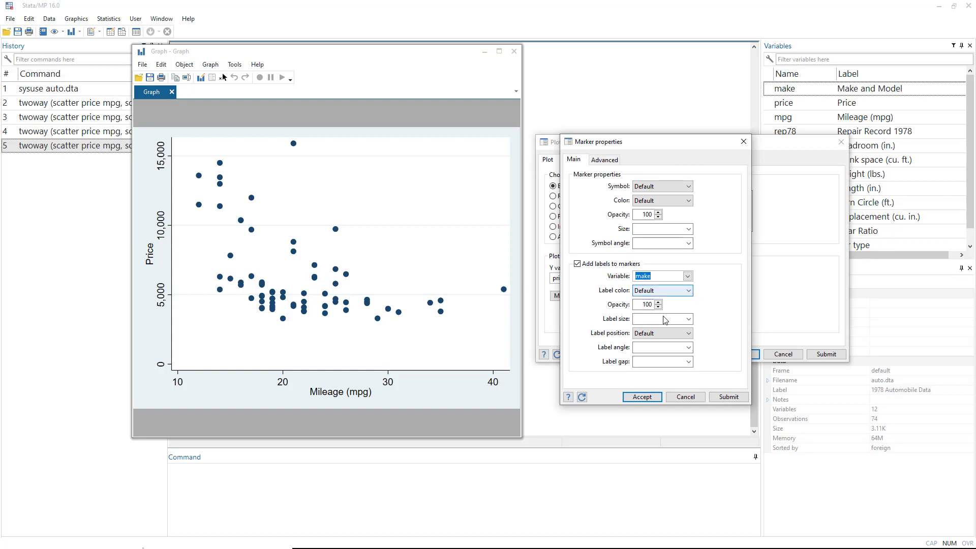
left_click(729, 397)
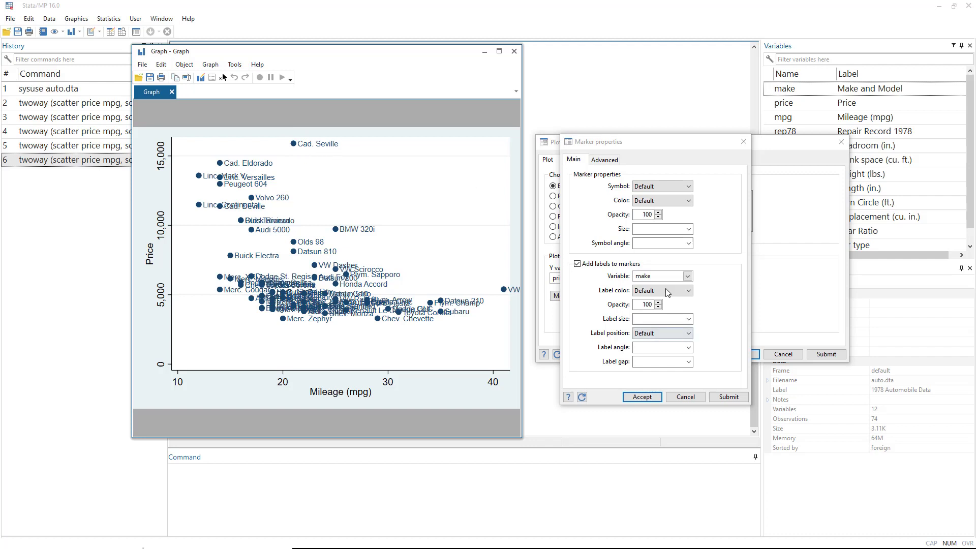
Label the markers with the foreign variable in green at Small label size, then submit the graph.
left_click(688, 276)
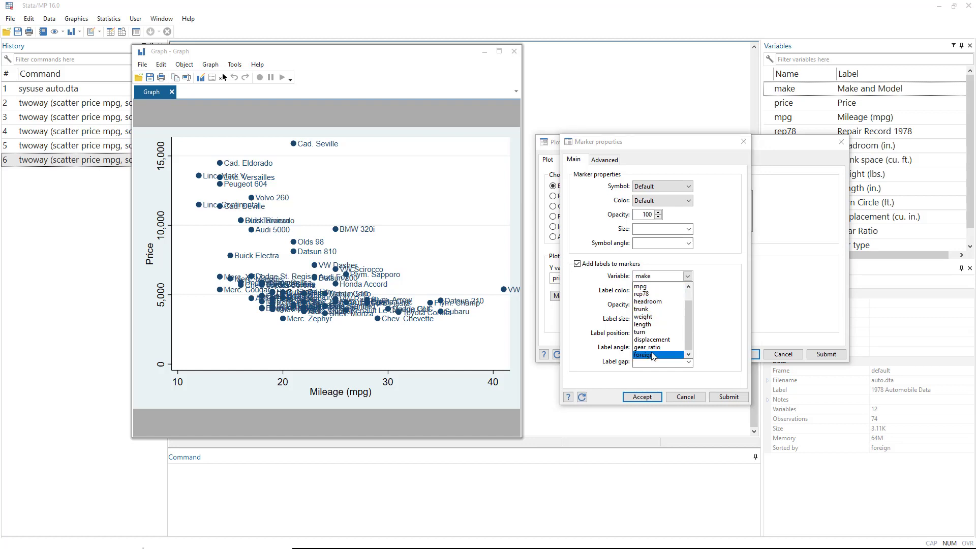
left_click(653, 356)
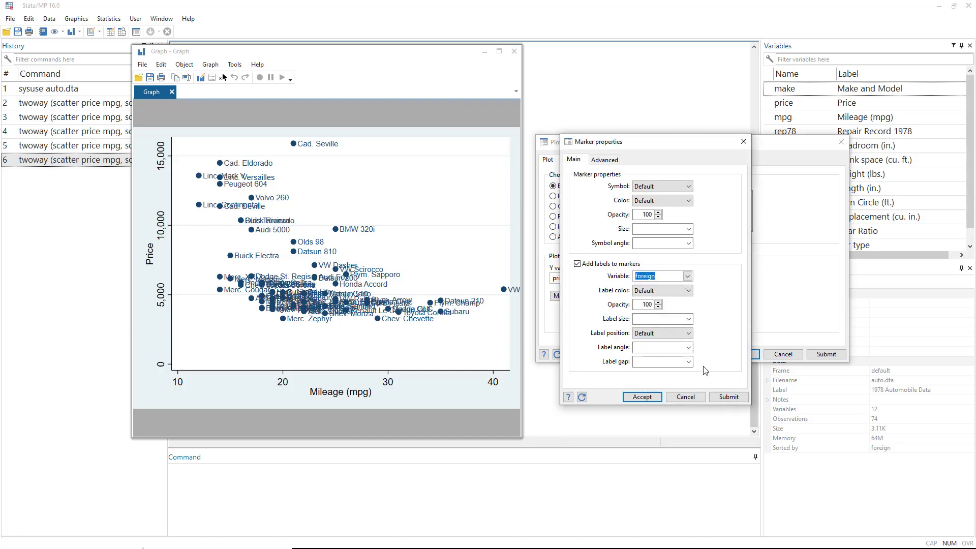
left_click(670, 294)
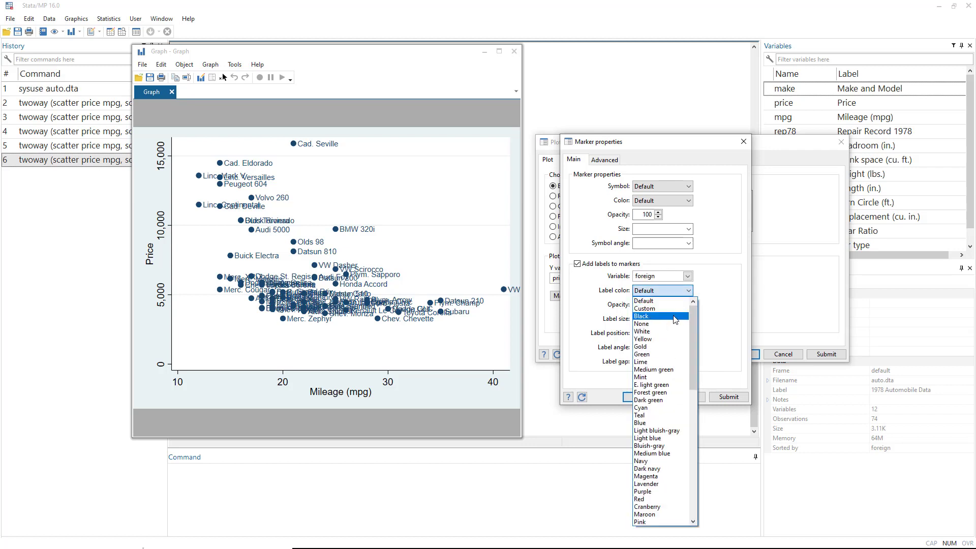
left_click(652, 354)
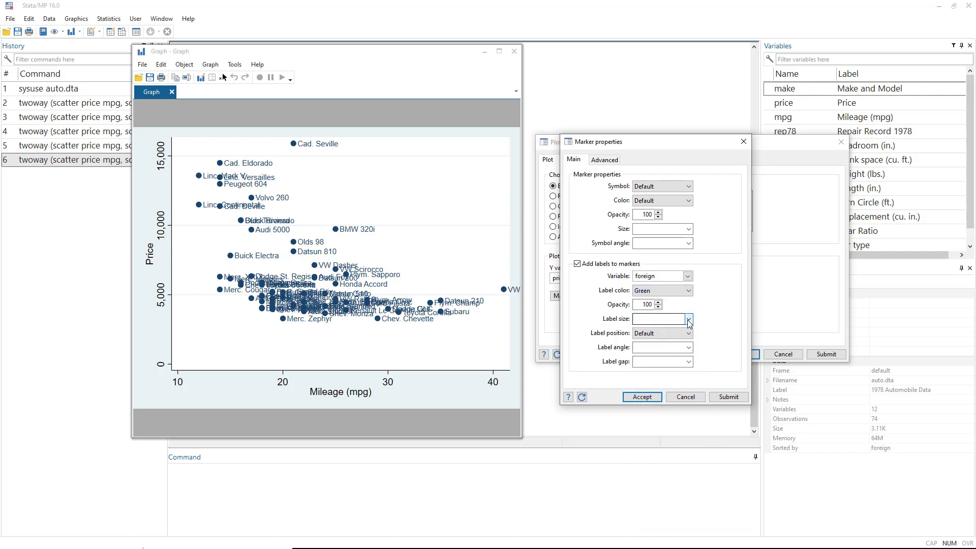
left_click(689, 320)
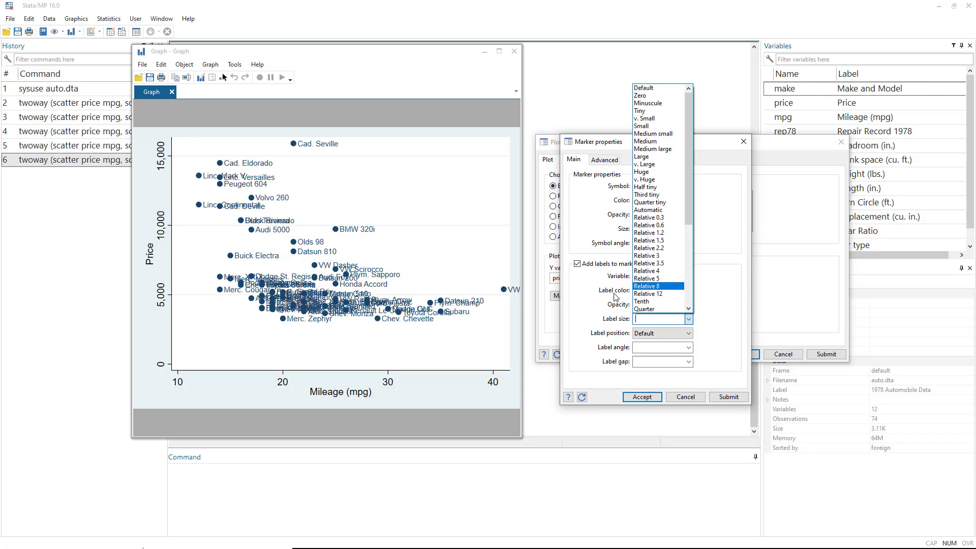
left_click(651, 126)
left_click(728, 397)
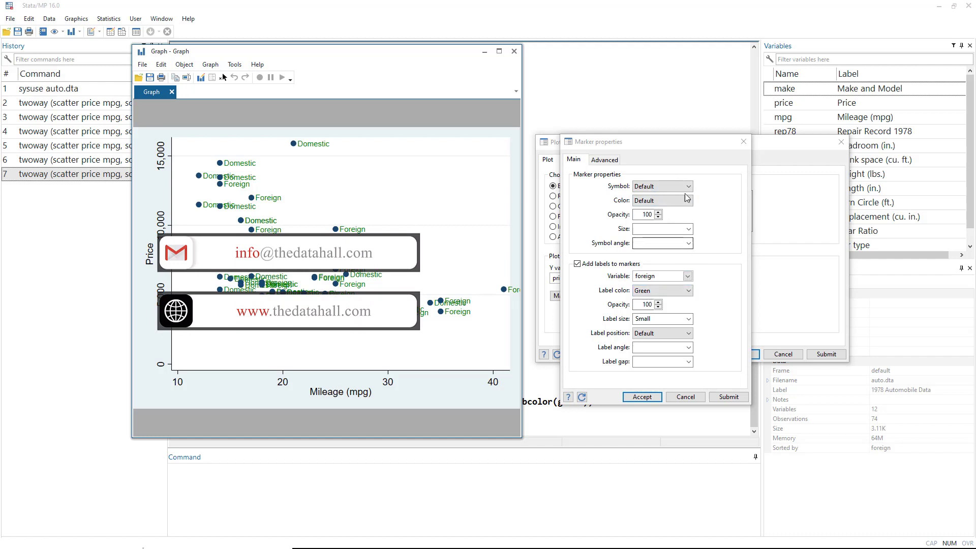
Set the marker color to Red and the marker symbol to Square, then submit the graph.
left_click(660, 198)
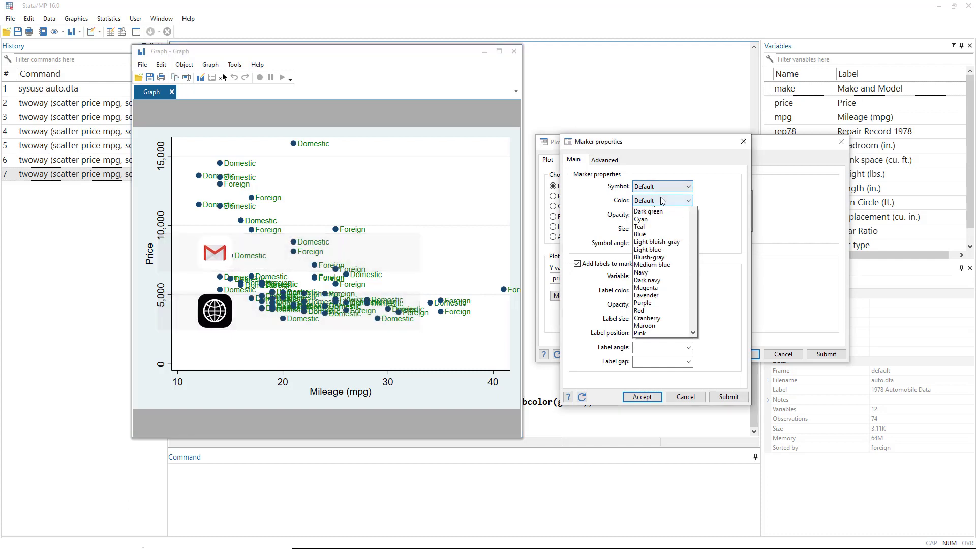
left_click(639, 200)
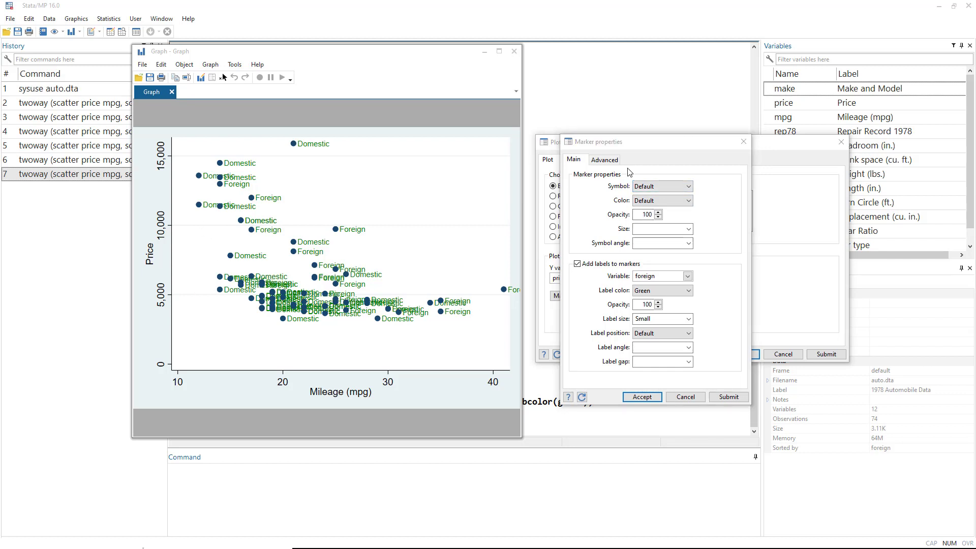
left_click(657, 200)
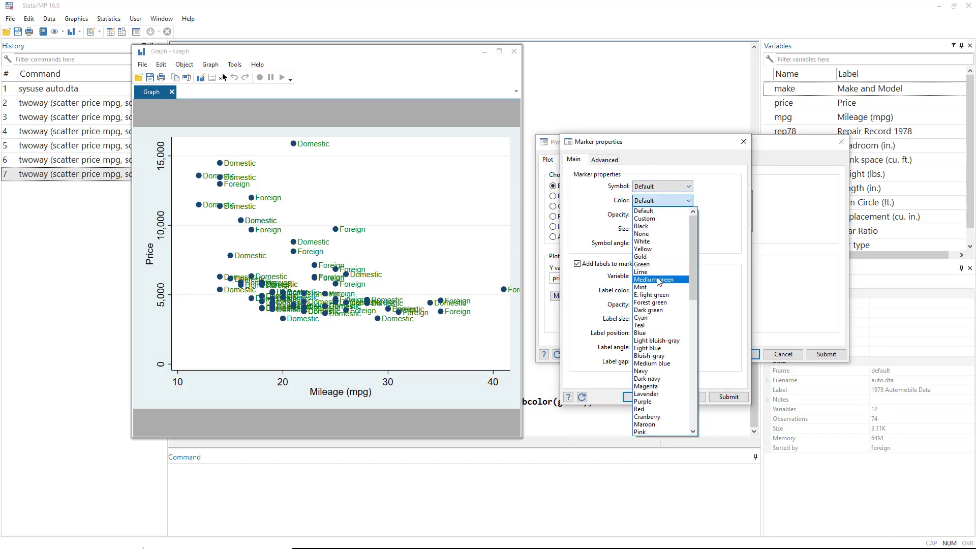
left_click(644, 410)
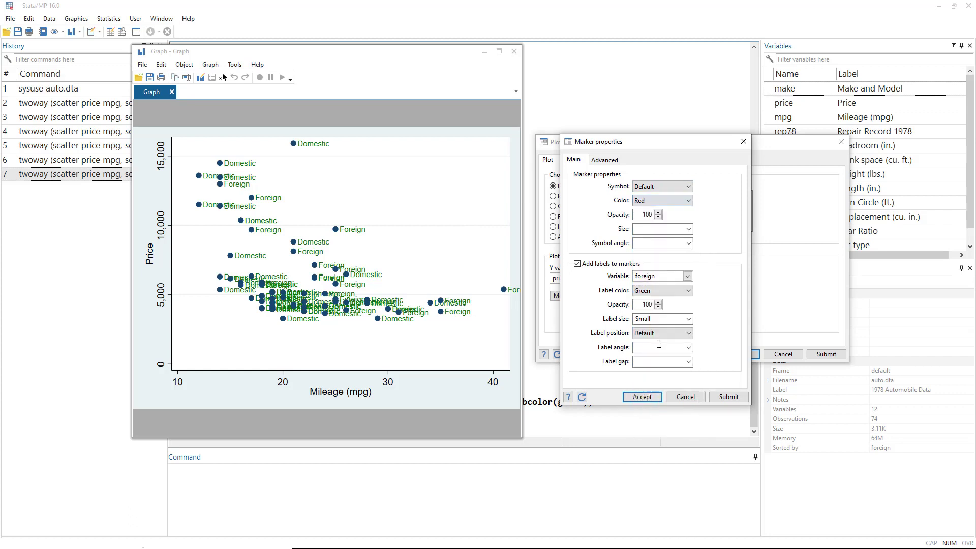
left_click(651, 187)
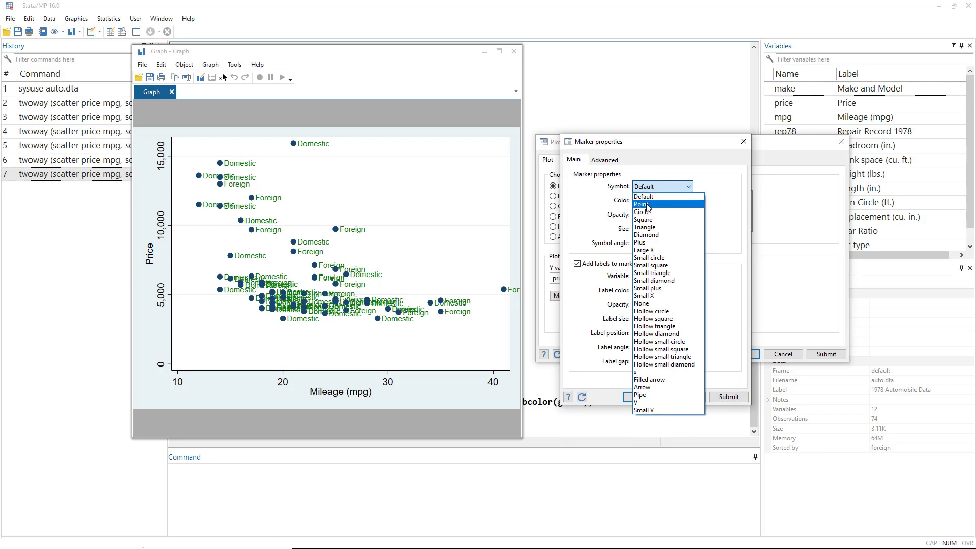
left_click(644, 220)
left_click(729, 398)
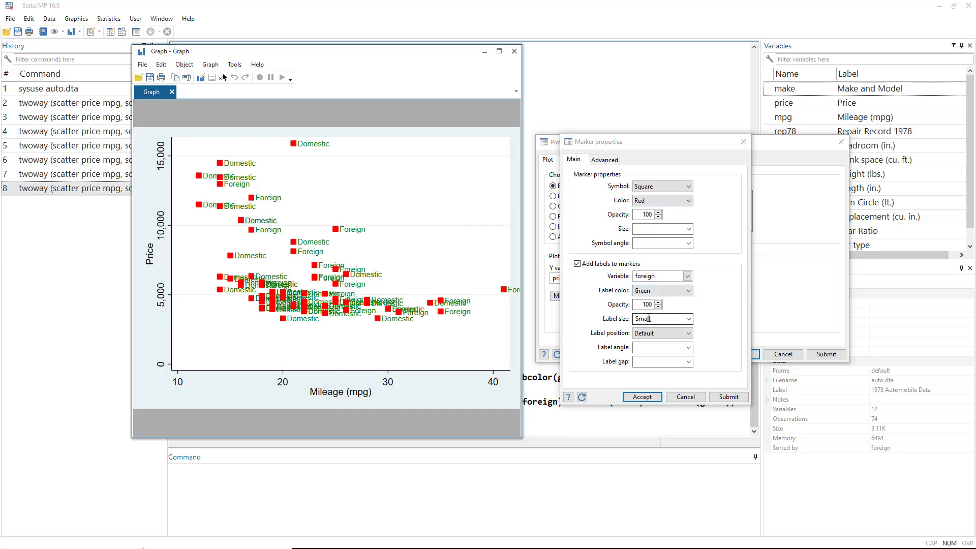
Reset all of Plot 1's marker properties to their defaults, submit the graph and accept the settings.
left_click(583, 399)
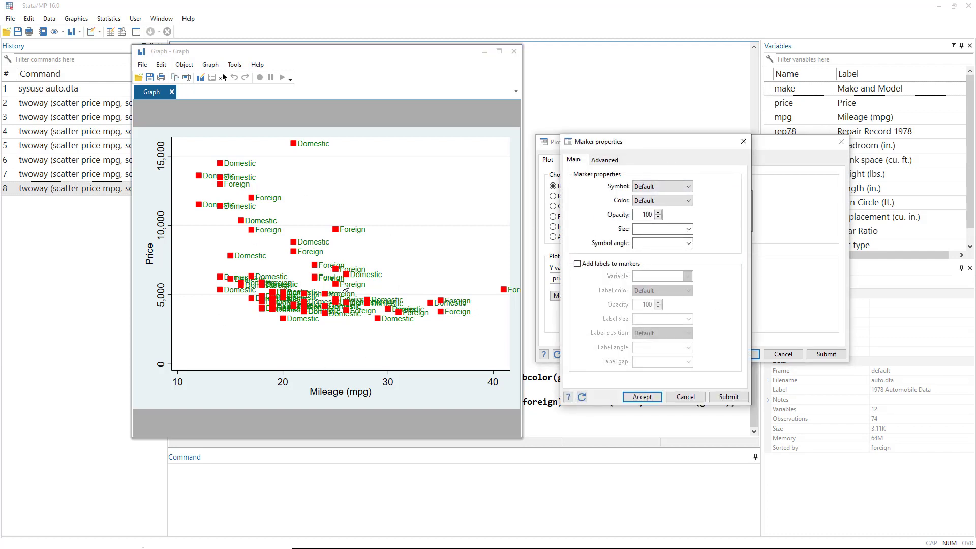
left_click(728, 396)
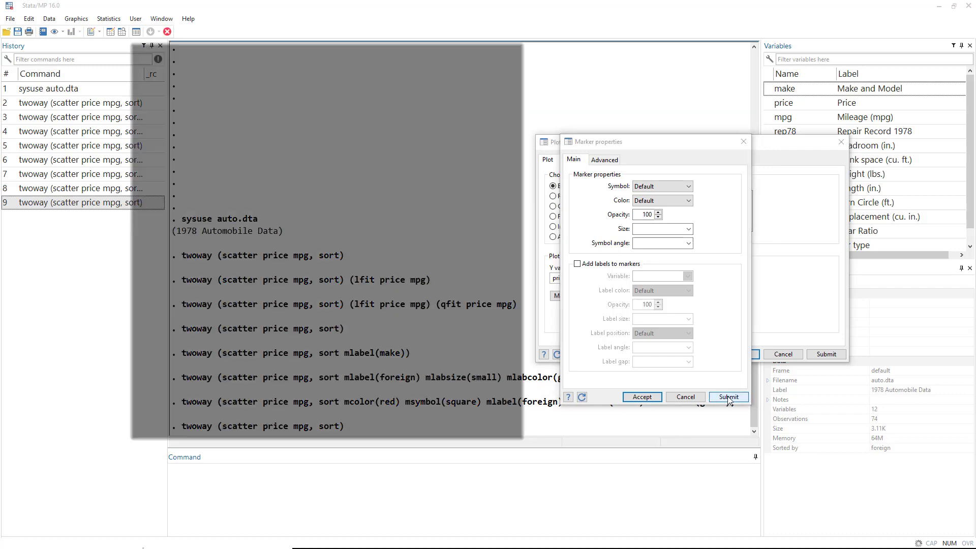
left_click(642, 397)
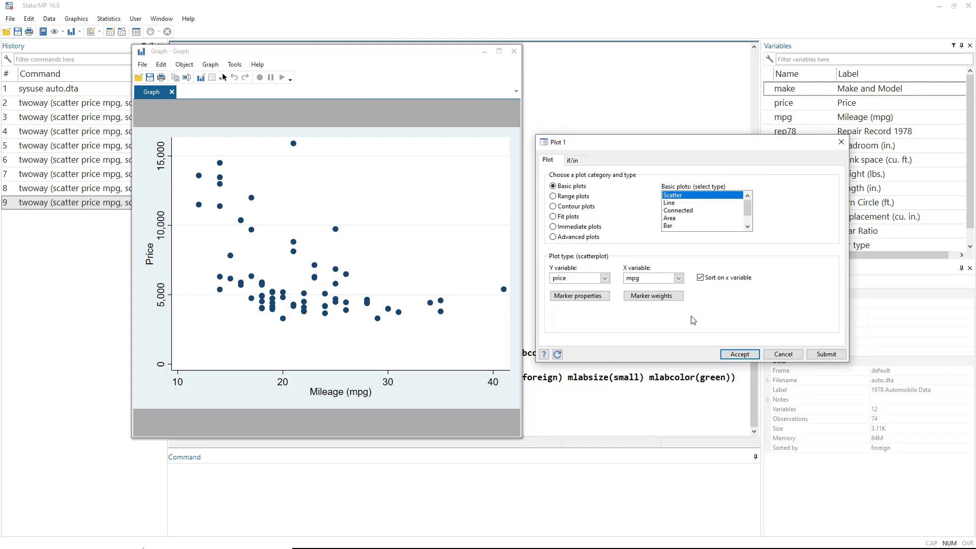
Label Plot 1's scatter markers with the foreign variable and submit the graph.
left_click(580, 295)
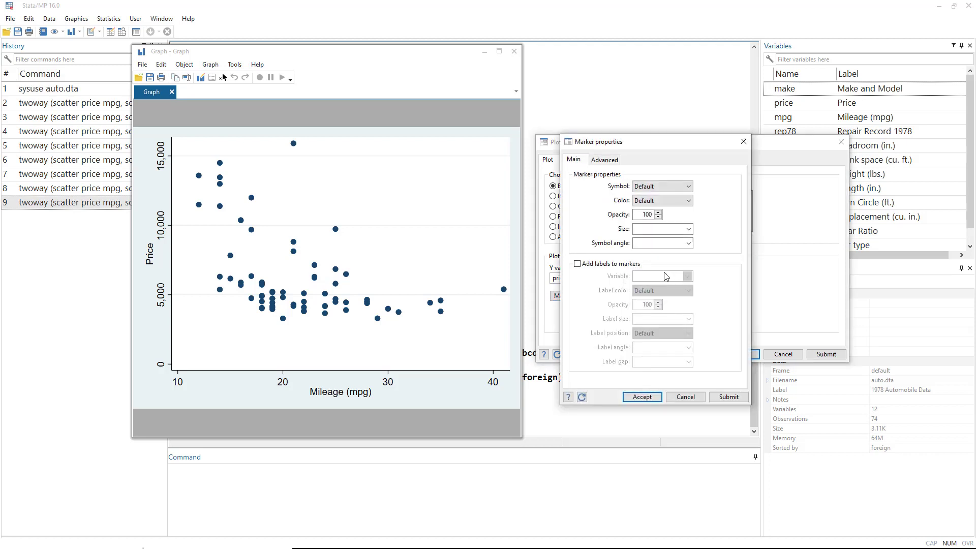
left_click(613, 264)
left_click(687, 276)
scroll(669, 325, "down", 1)
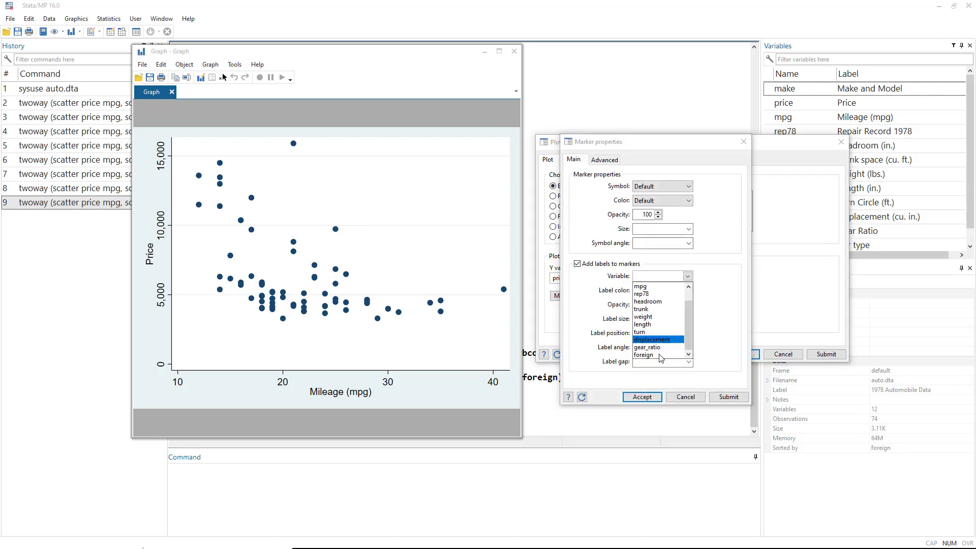
left_click(661, 356)
left_click(688, 276)
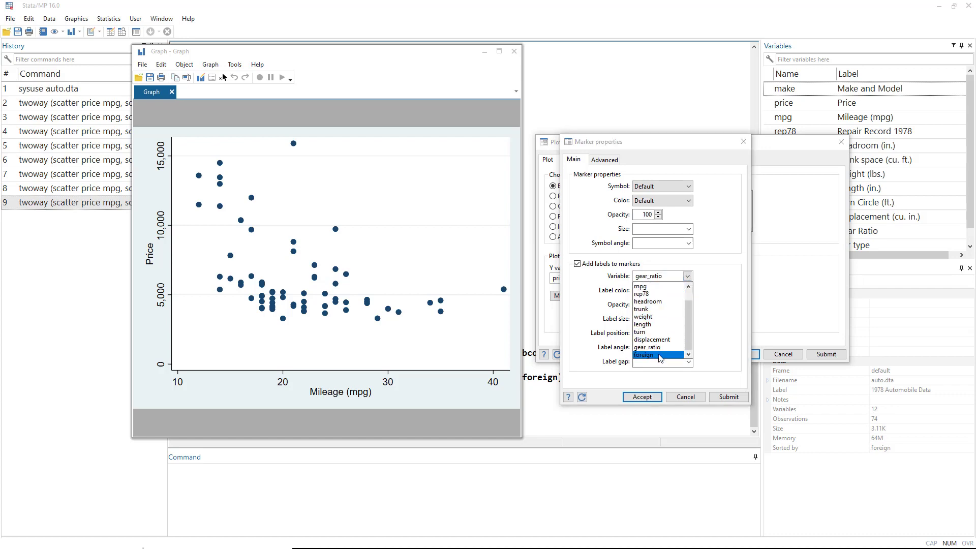
left_click(660, 359)
left_click(729, 397)
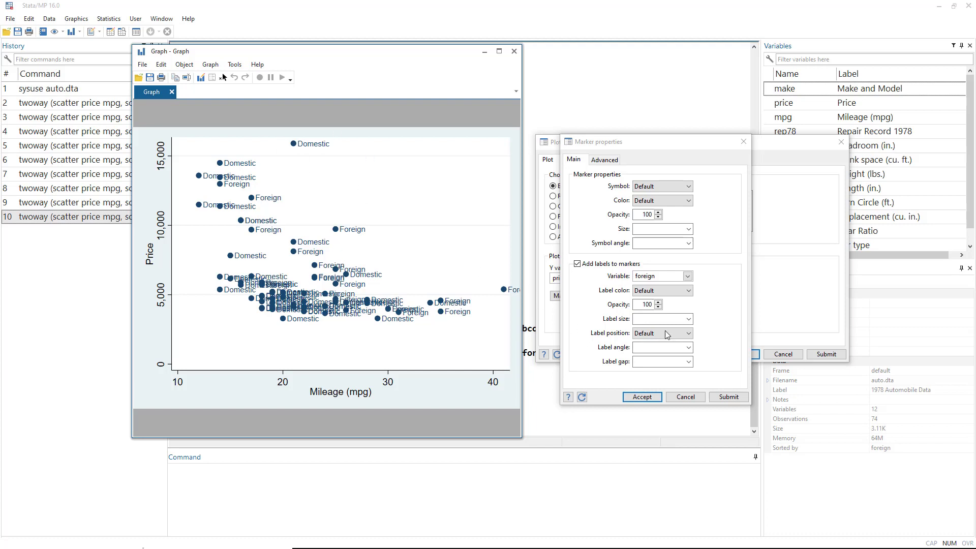
Reset the marker label settings to their defaults, resubmit the graph and accept the marker properties.
left_click(583, 399)
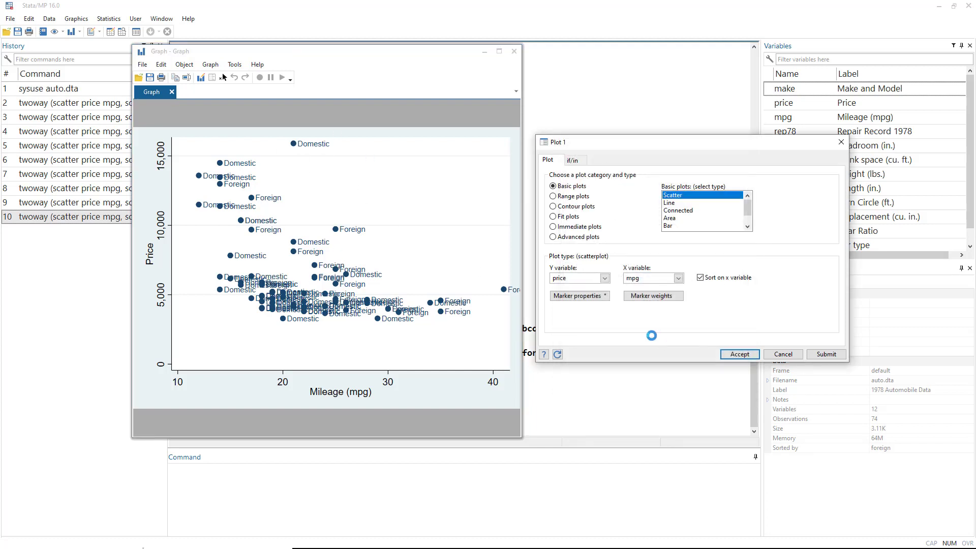
left_click(727, 399)
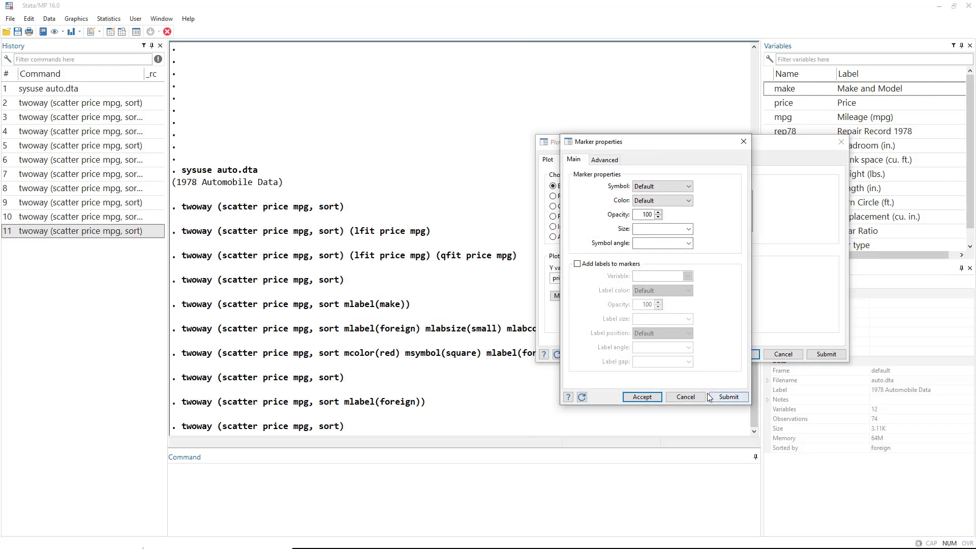
left_click(641, 397)
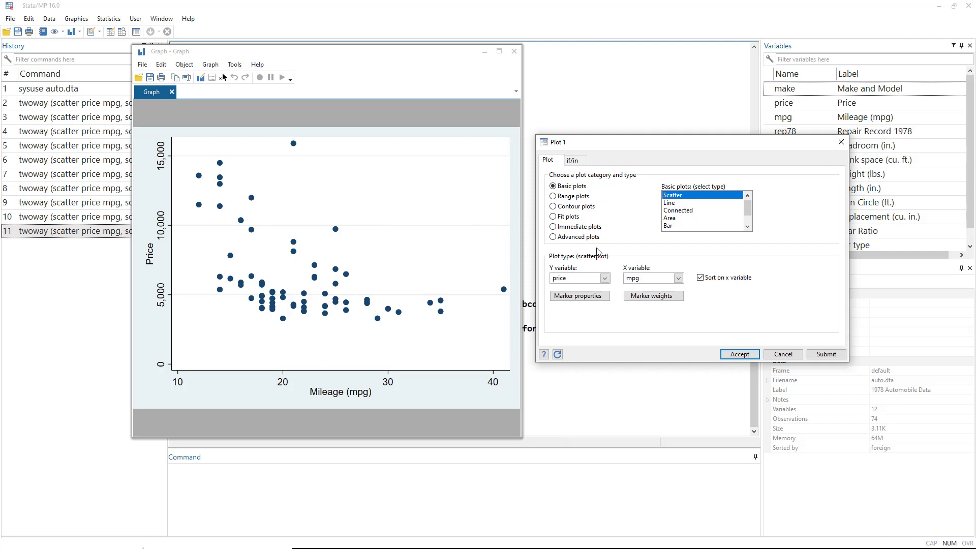
Restrict Plot 1 with the expression foreign=0, set its markers to green Square symbols and accept the plot.
left_click(573, 161)
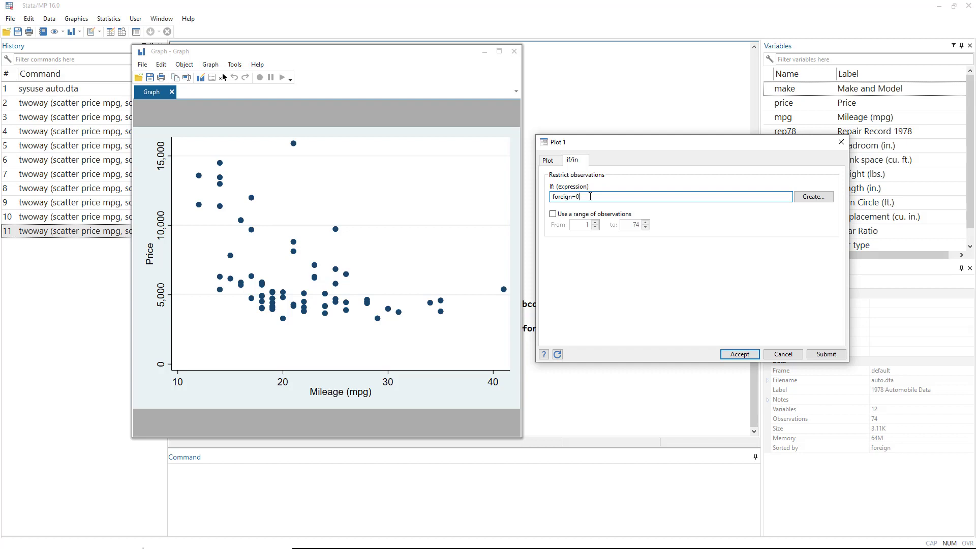
left_click(555, 161)
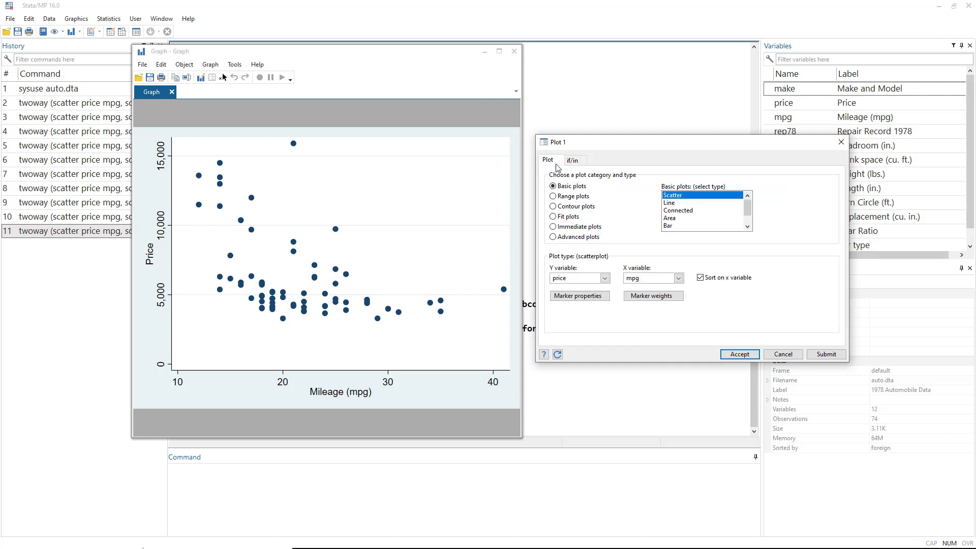
left_click(589, 303)
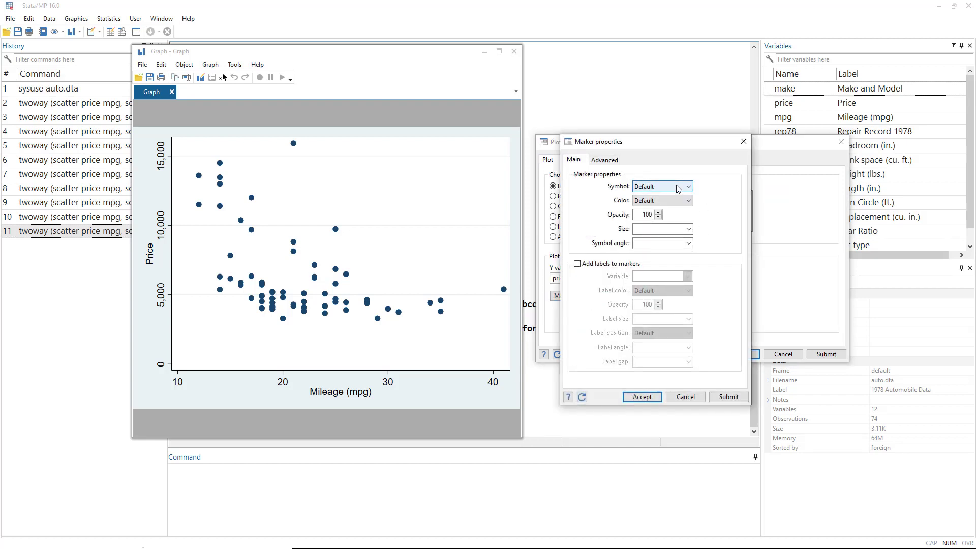
left_click(678, 189)
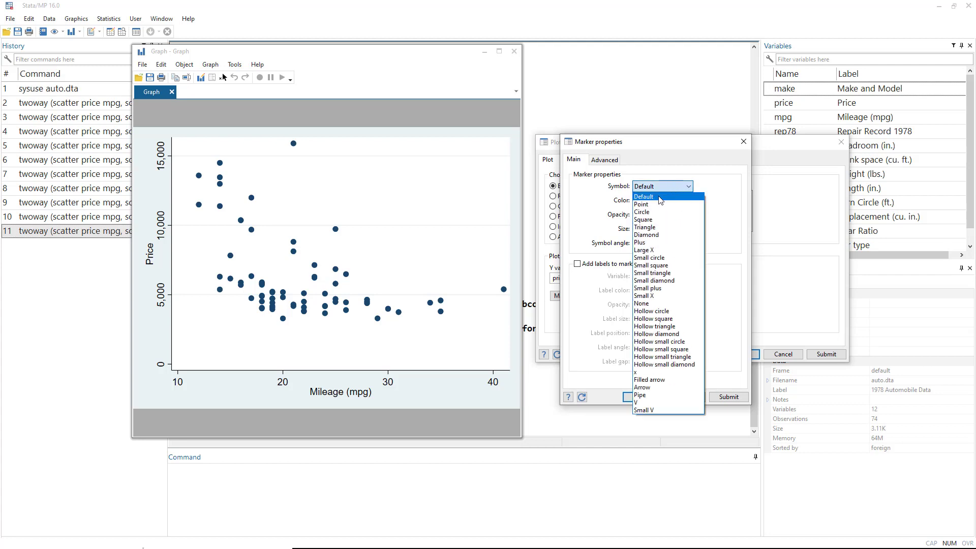
left_click(651, 224)
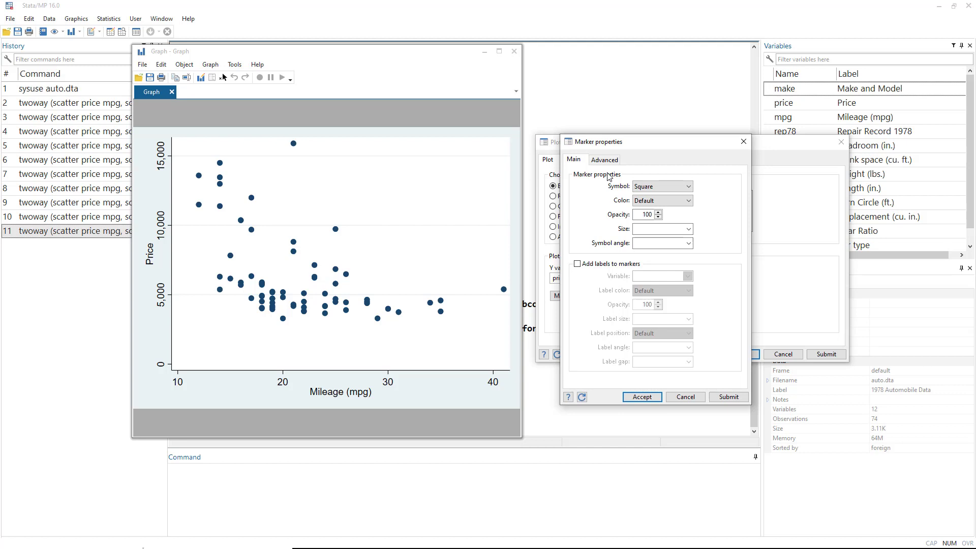
left_click(659, 202)
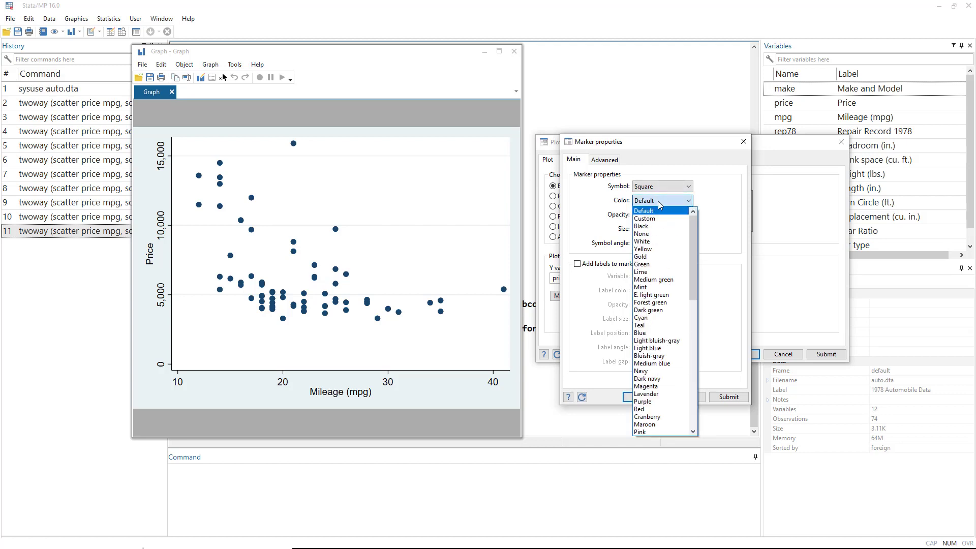
left_click(651, 268)
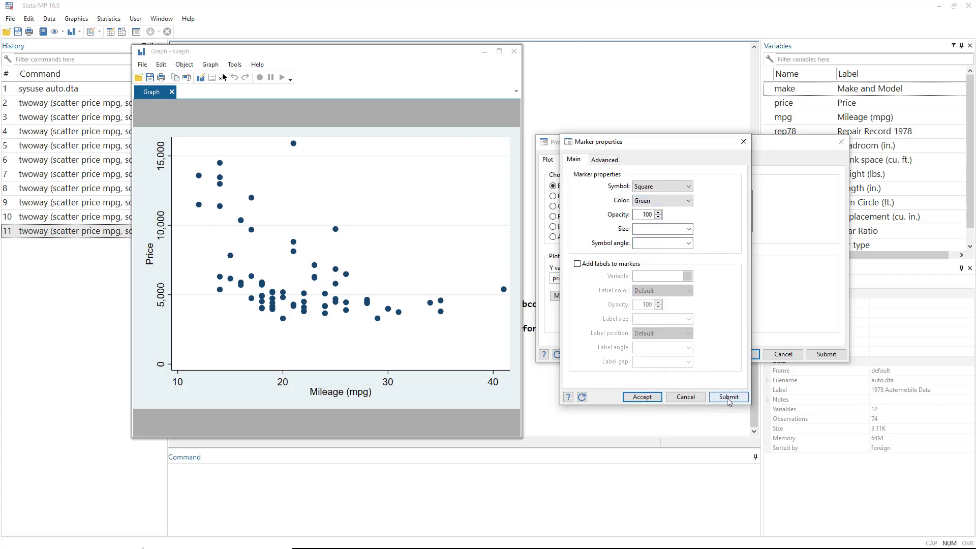
left_click(650, 397)
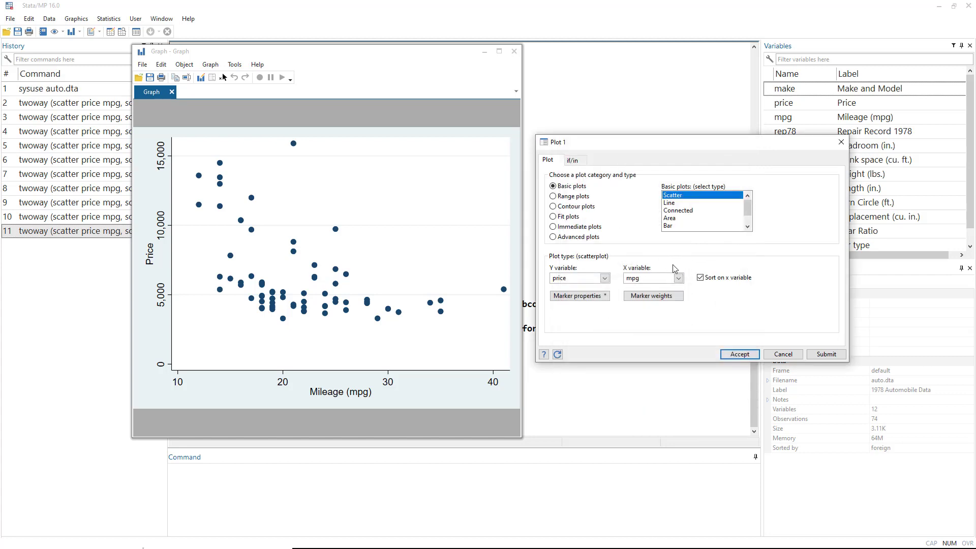
left_click(738, 355)
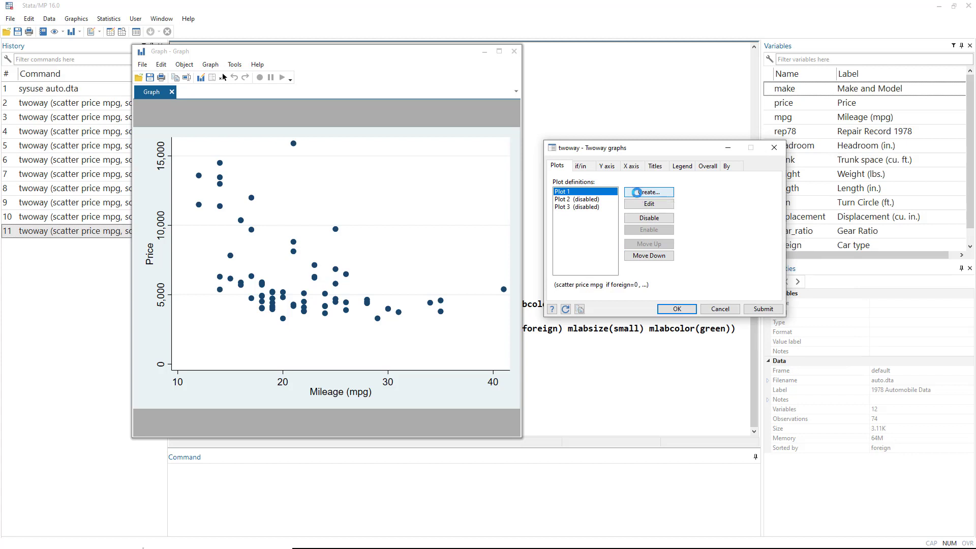
Create a new scatter plot of price against mpg, restricted to observations where foreign==1.
left_click(642, 192)
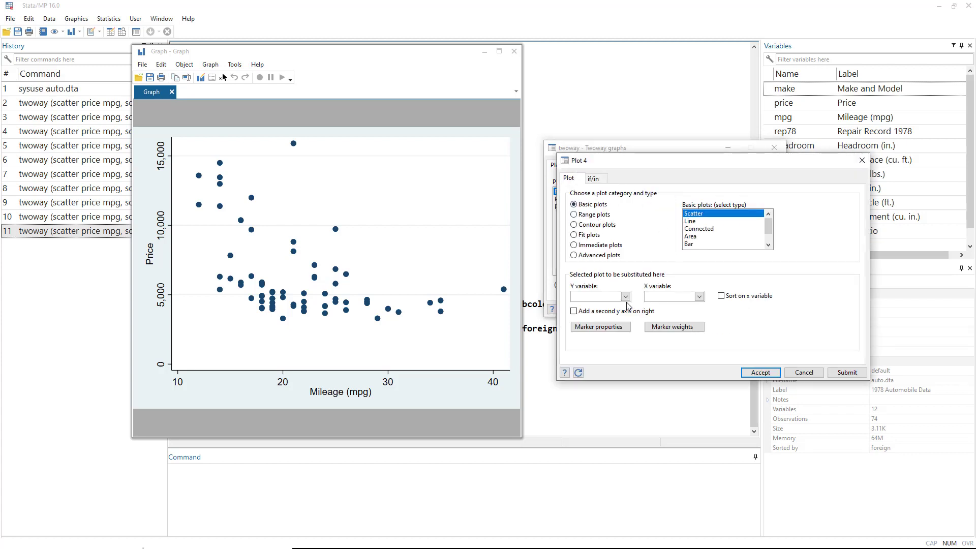
left_click(625, 296)
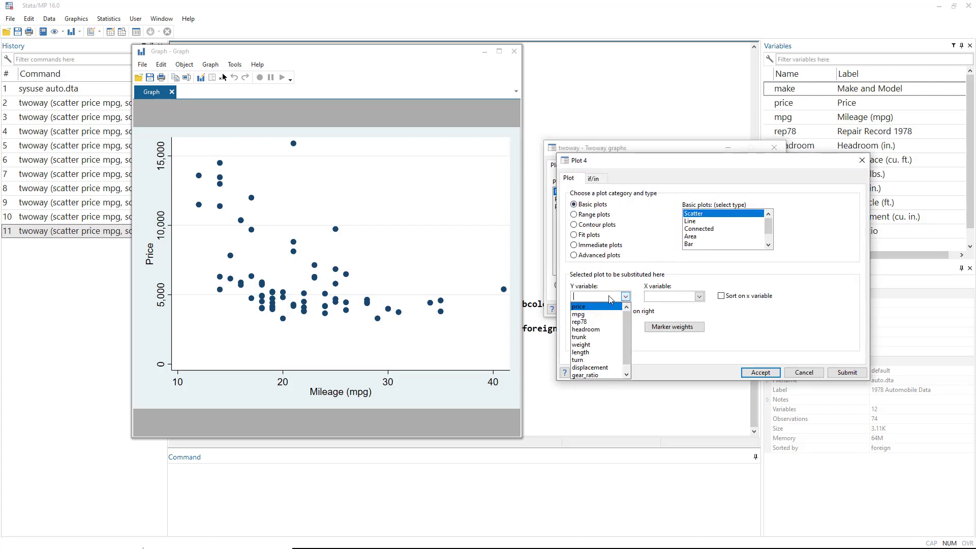
left_click(583, 307)
left_click(699, 296)
left_click(656, 314)
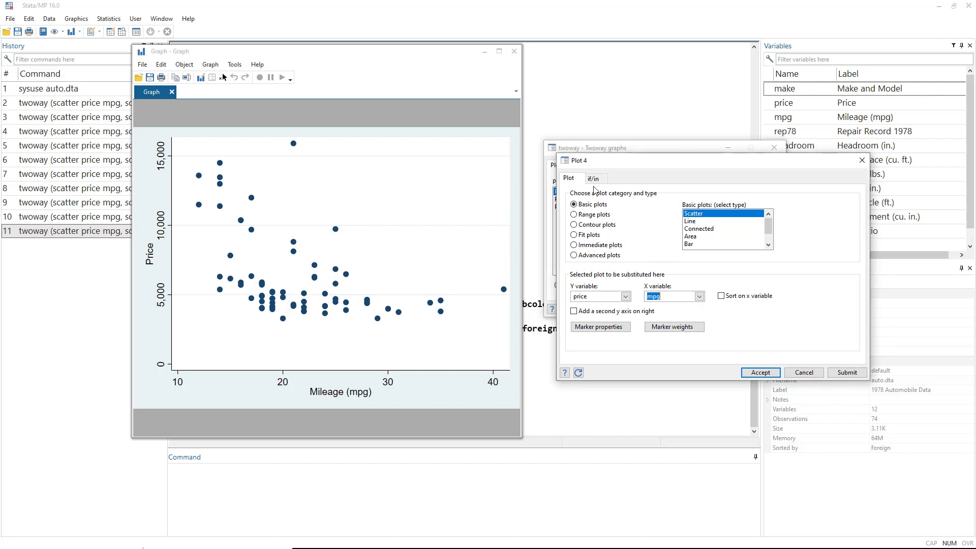
left_click(594, 178)
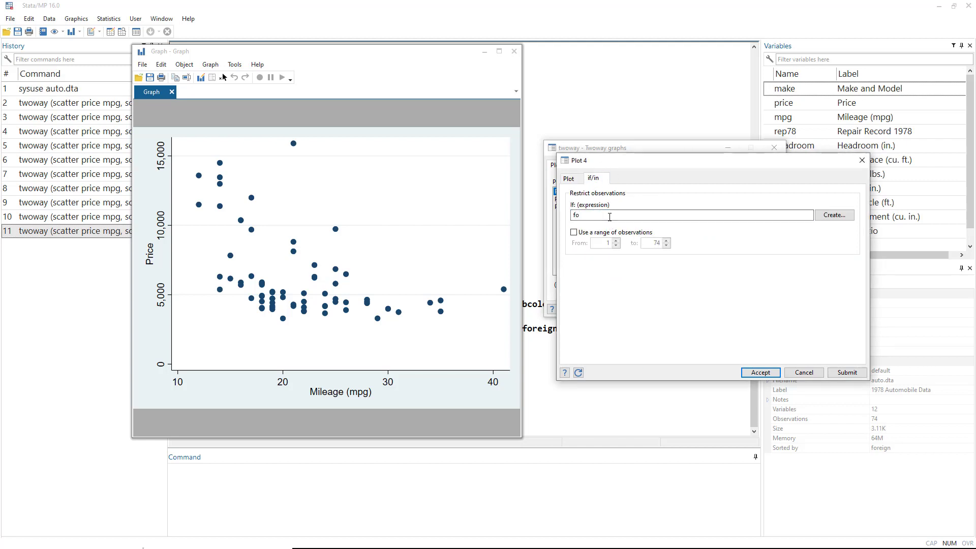
left_click(609, 217)
type("foreign==1")
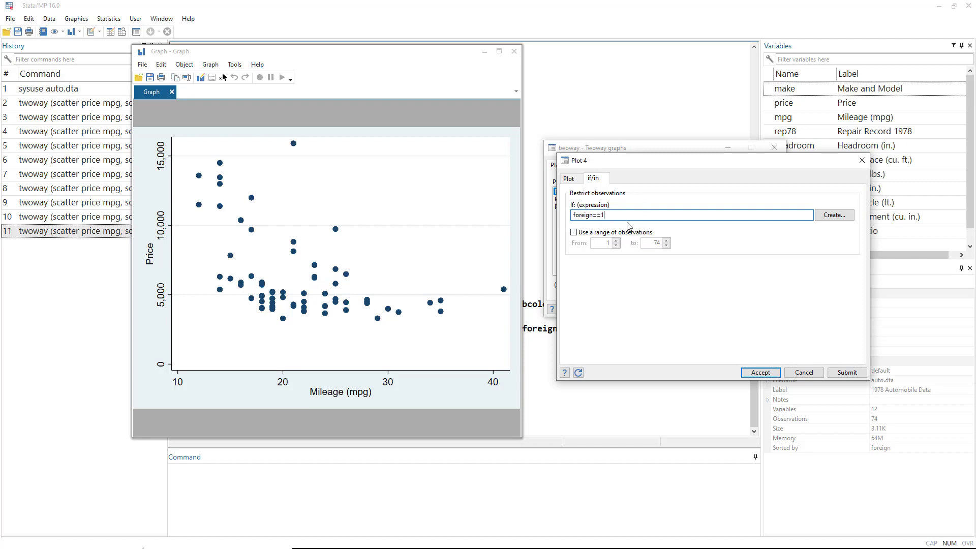
Set Plot 4's markers to red Triangle symbols, accept the plot and submit the graph.
left_click(569, 178)
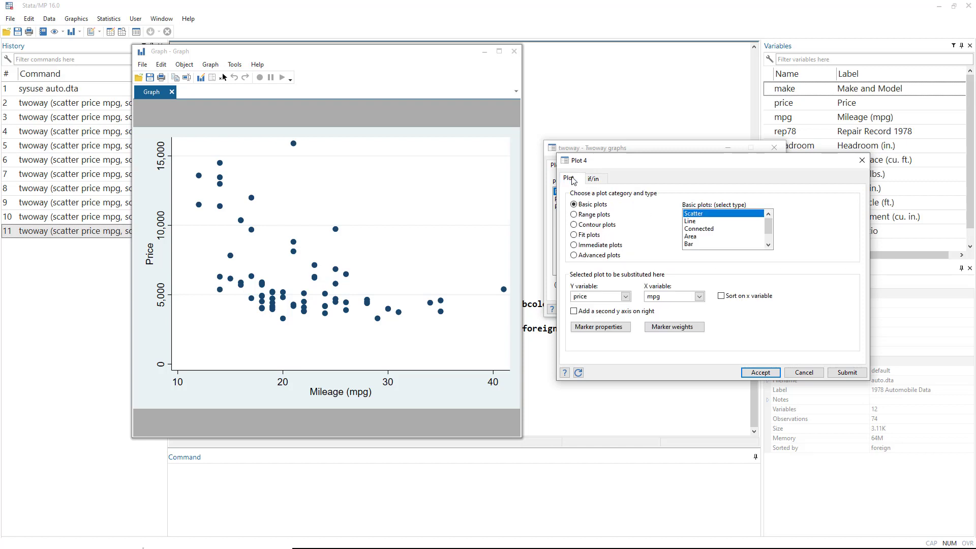
left_click(614, 326)
left_click(678, 218)
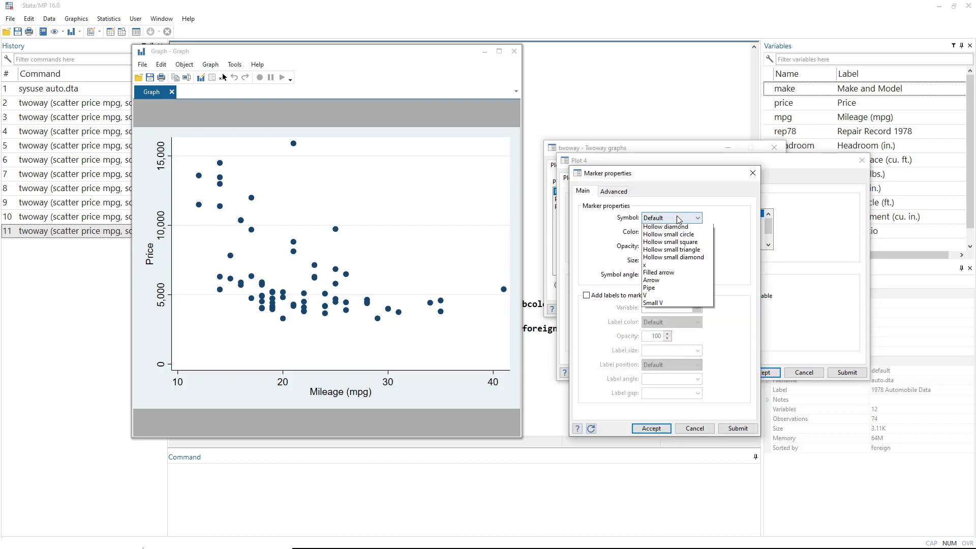
left_click(658, 250)
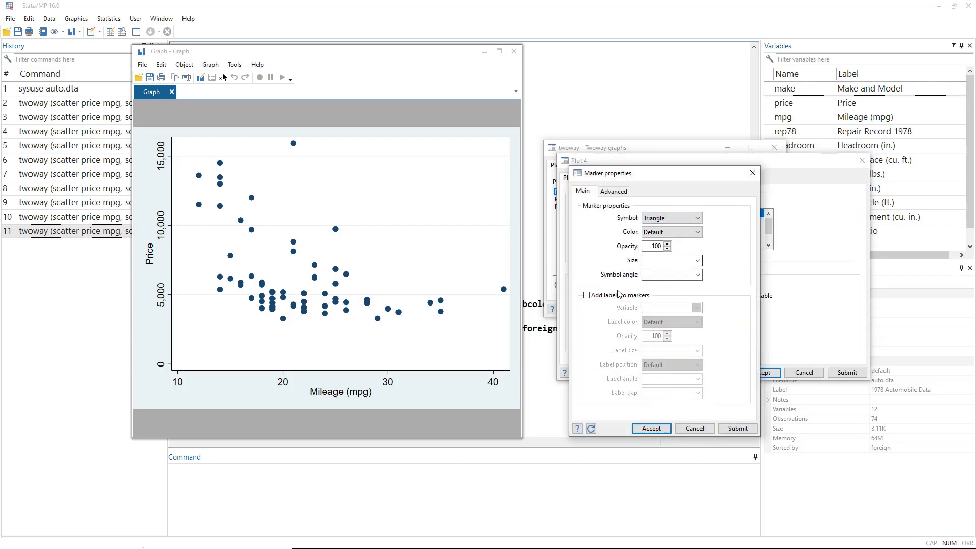
left_click(666, 232)
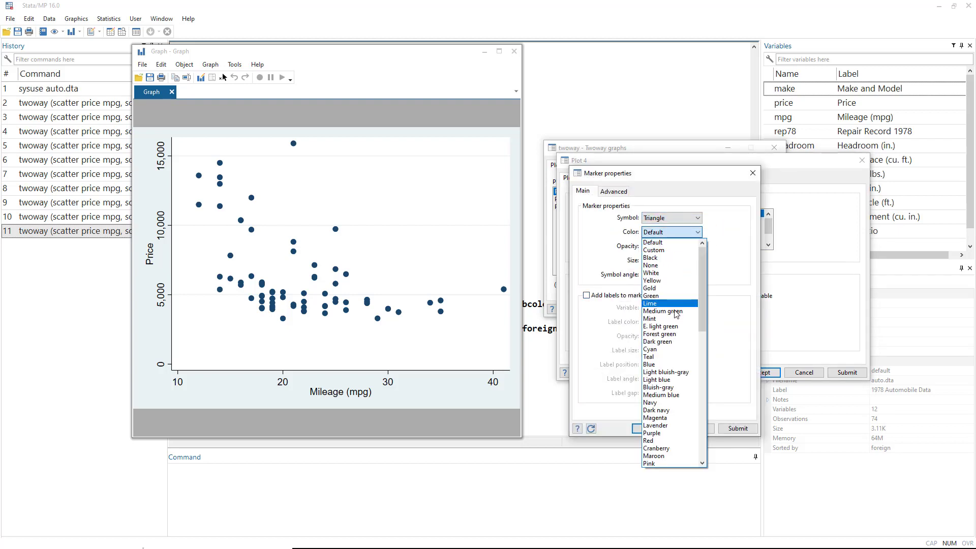
left_click(661, 441)
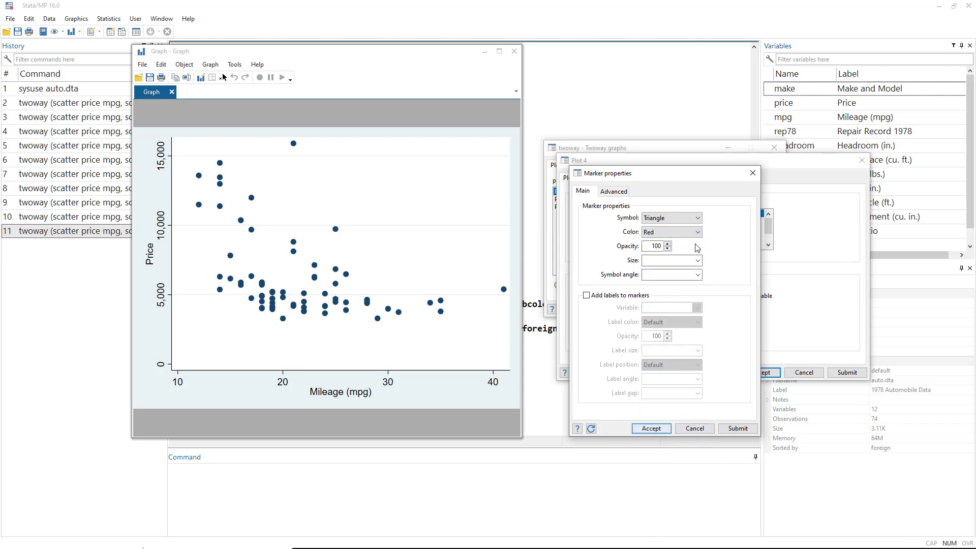
left_click(651, 429)
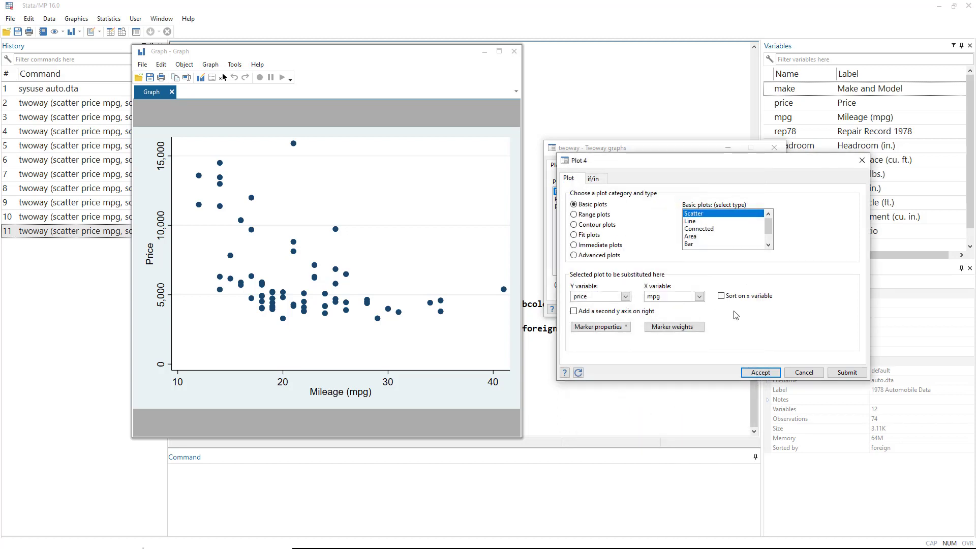
left_click(760, 372)
left_click(763, 309)
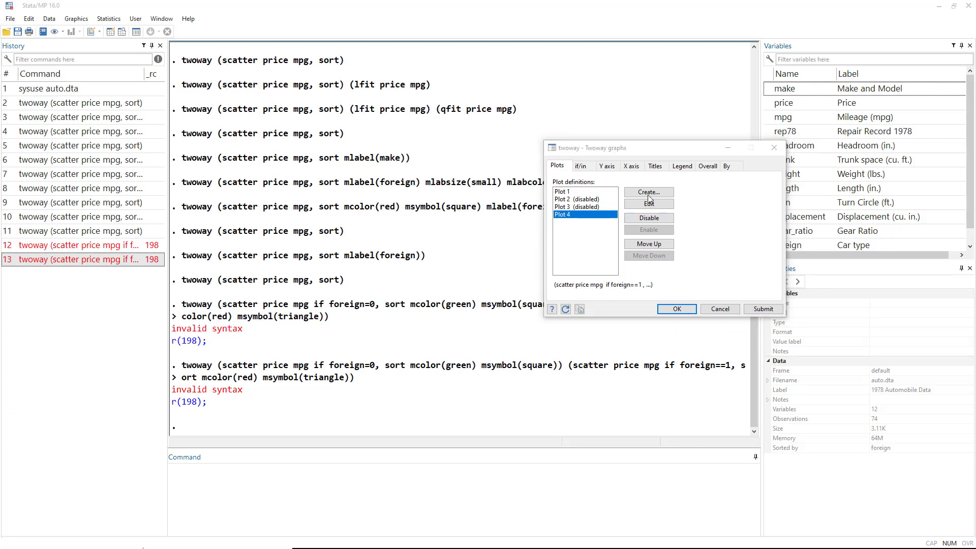
Correct Plot 1's restriction expression to foreign==0, submit the graph and accept the plot.
left_click(563, 193)
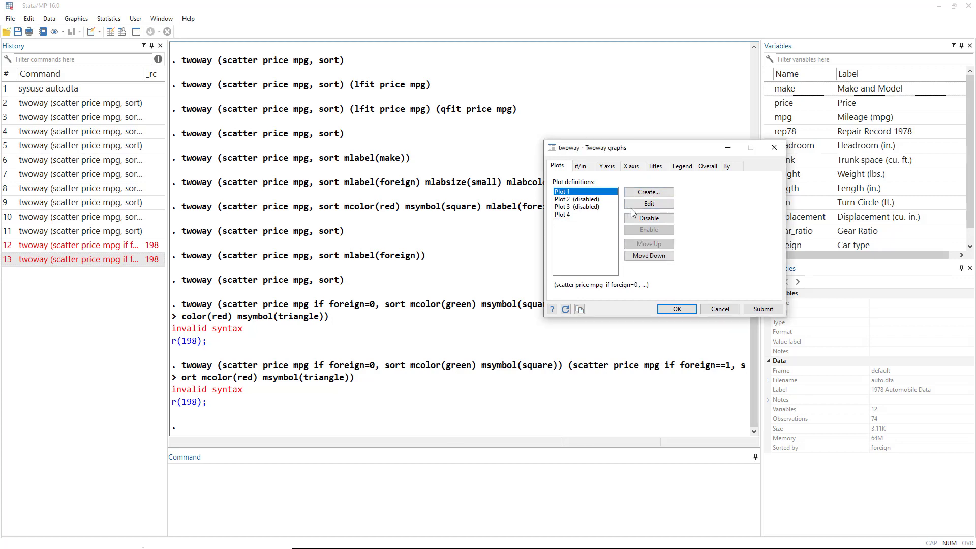
left_click(650, 204)
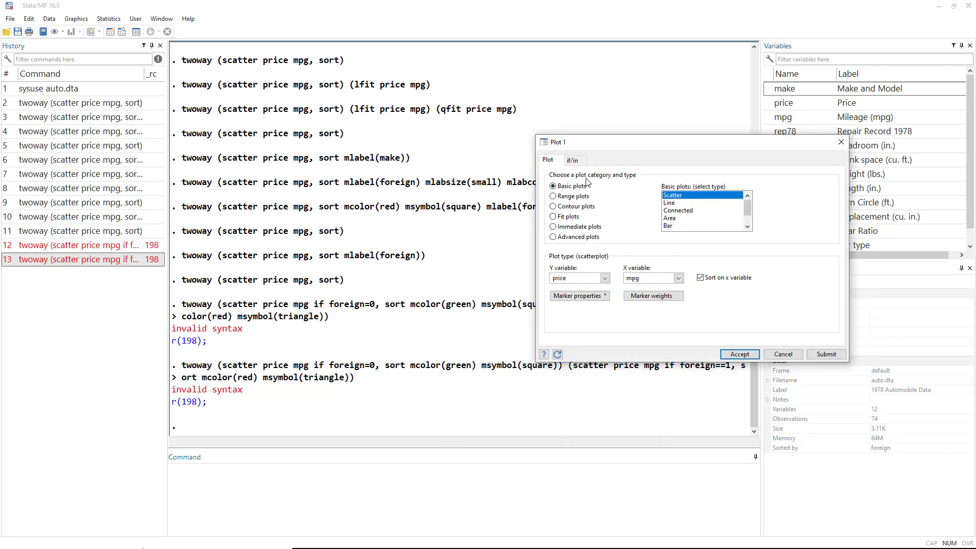
left_click(572, 160)
left_click(576, 197)
type("foreign=0")
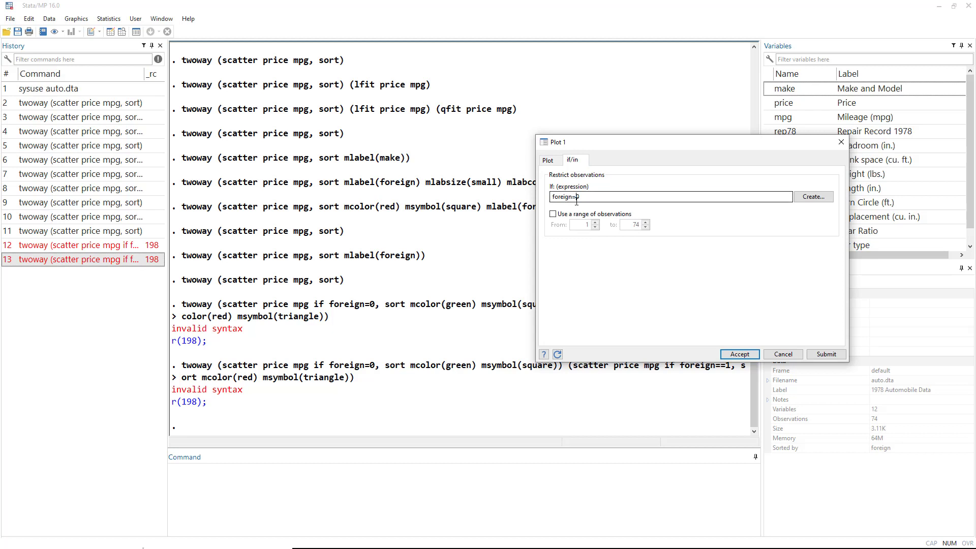
left_click(576, 201)
type("=")
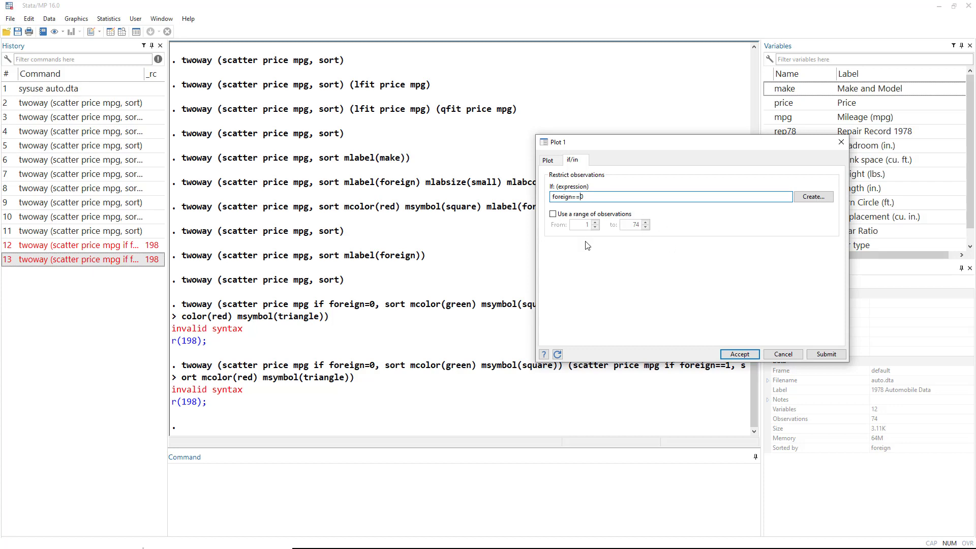
left_click(826, 354)
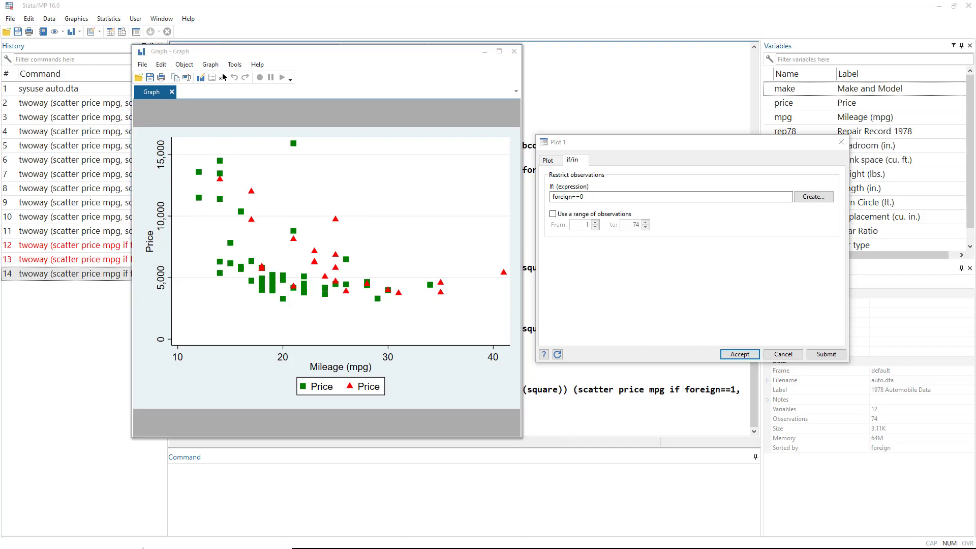
left_click(738, 354)
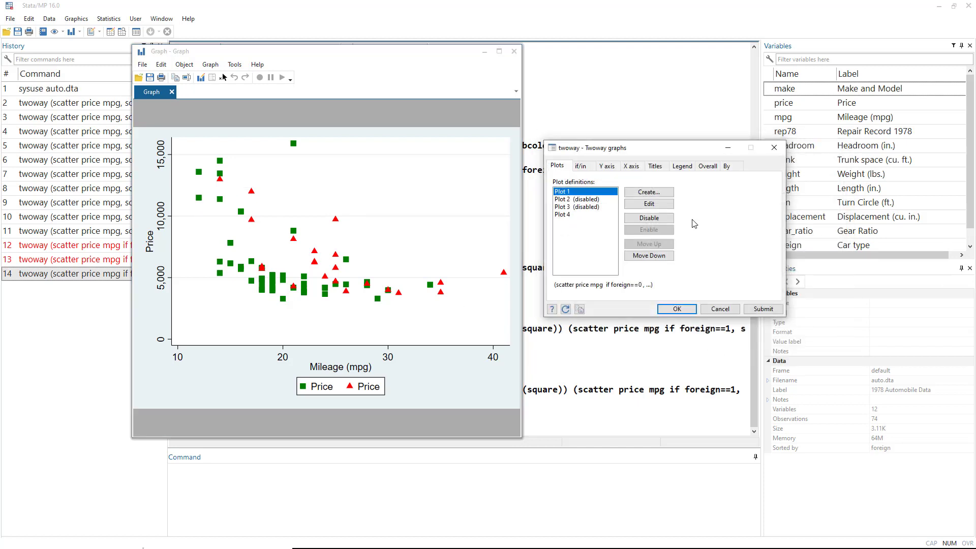
Title the graph "This graph presents the relationship of price and mileage" and submit it.
left_click(655, 167)
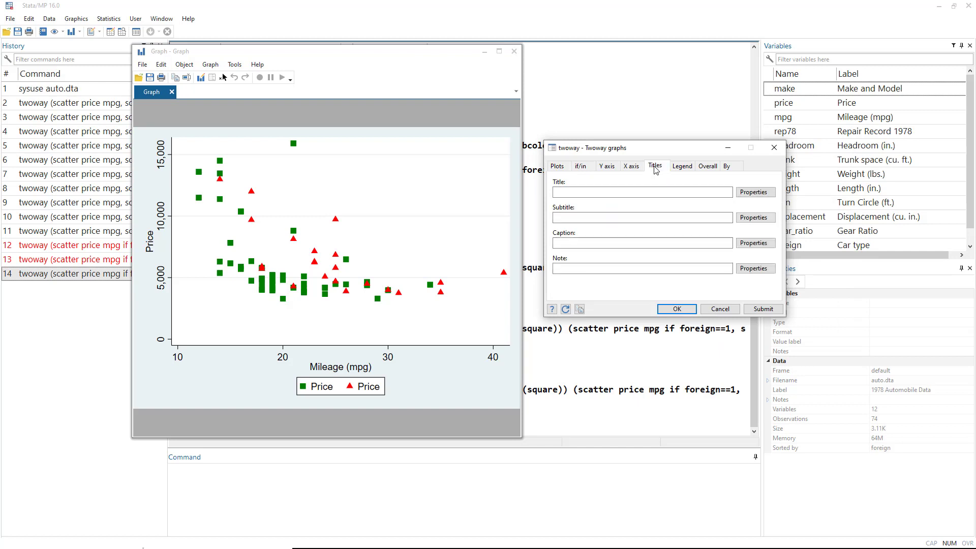
left_click(651, 192)
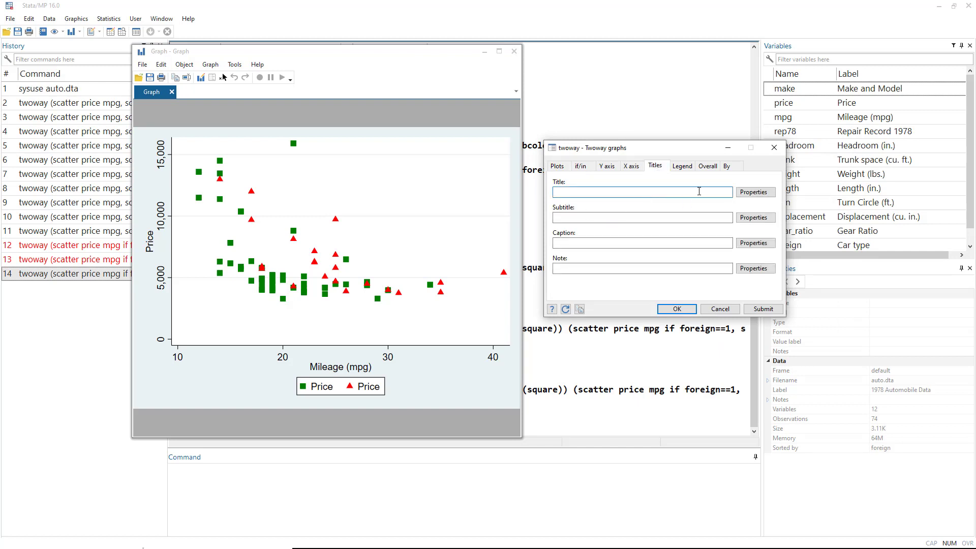
left_click_drag(601, 150, 594, 151)
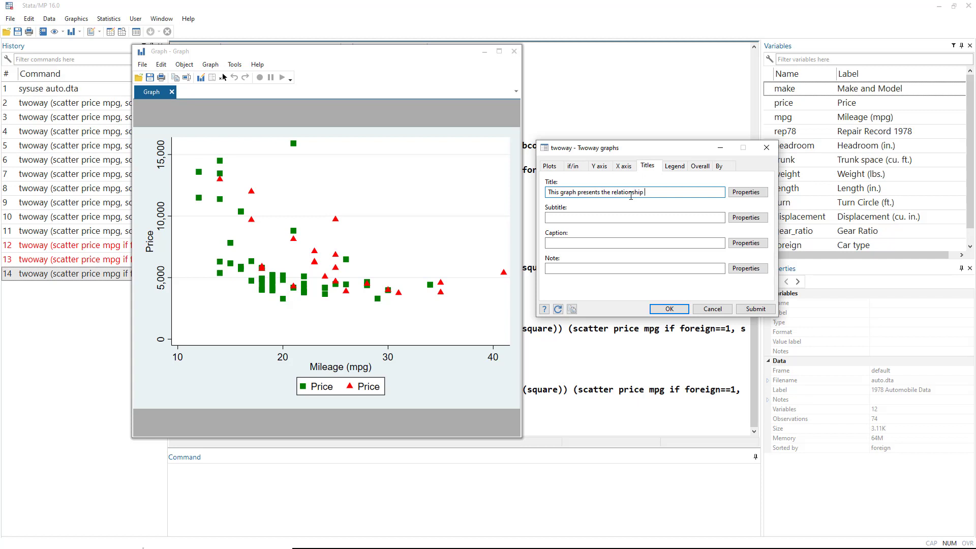
type("e and mileage")
left_click(769, 311)
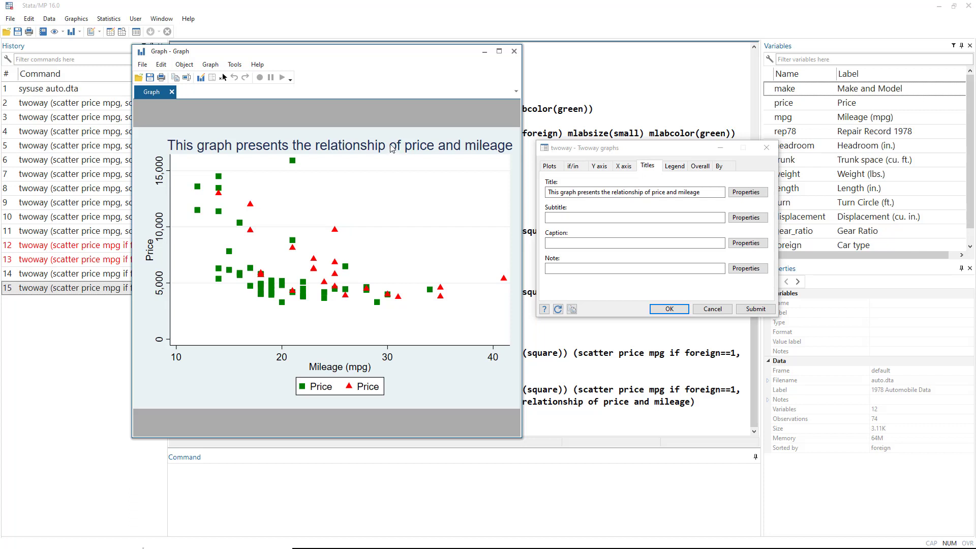
Split the title into two quoted lines, "This graph presents the relationship" and "of price and mileage", and submit the graph.
left_click(548, 193)
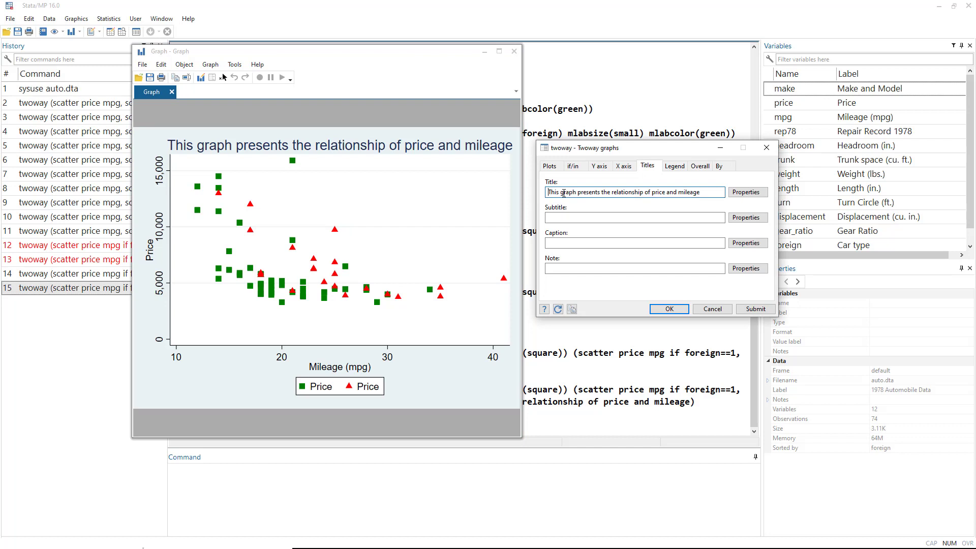
type("\"")
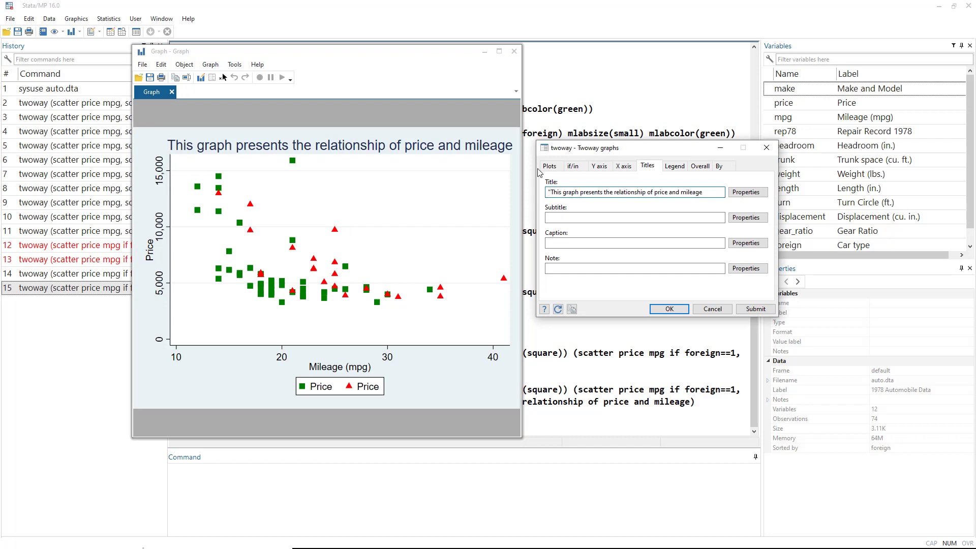
left_click(647, 192)
type("\" \"")
left_click(756, 309)
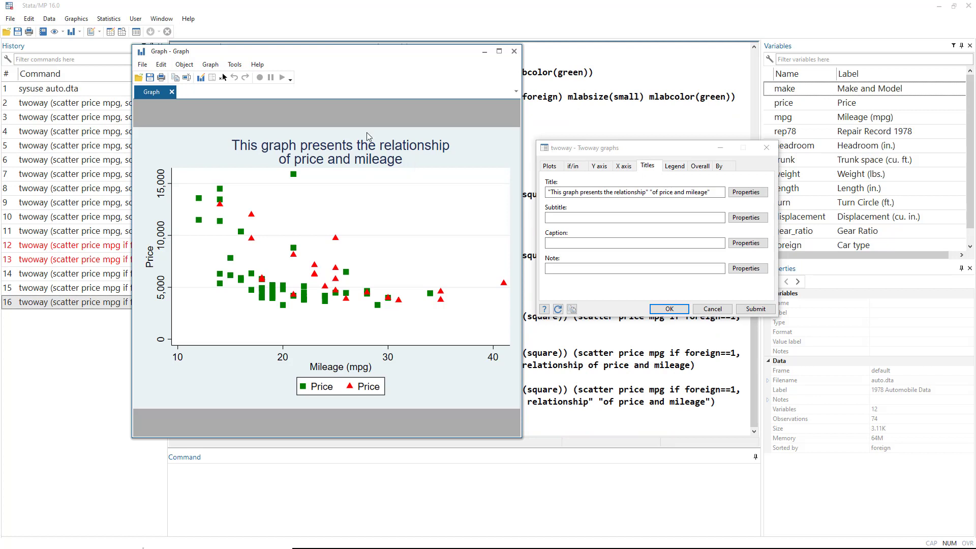
Add the subtitle "This is subtitle" and the note "Source: Auto Dataset", submitting the graph after each.
left_click(575, 217)
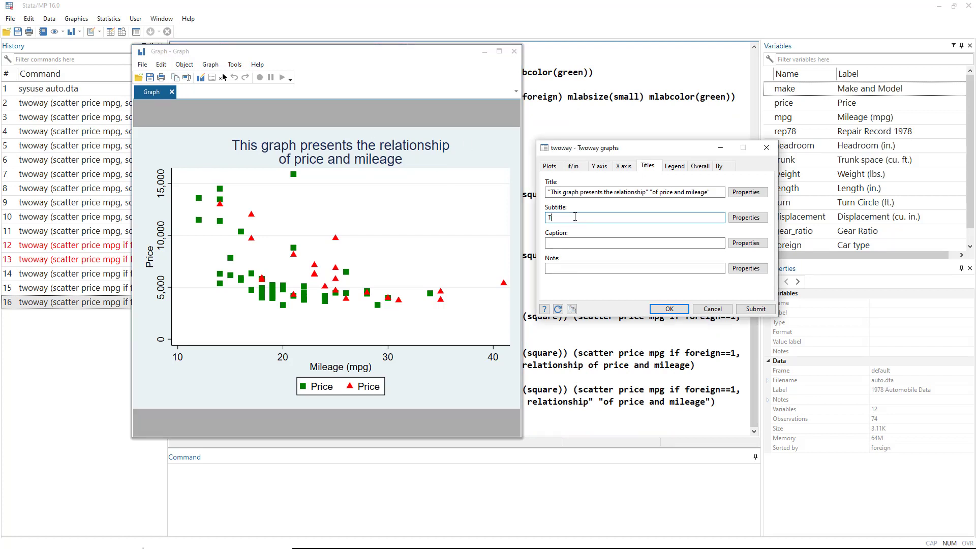
type("This is subtitle")
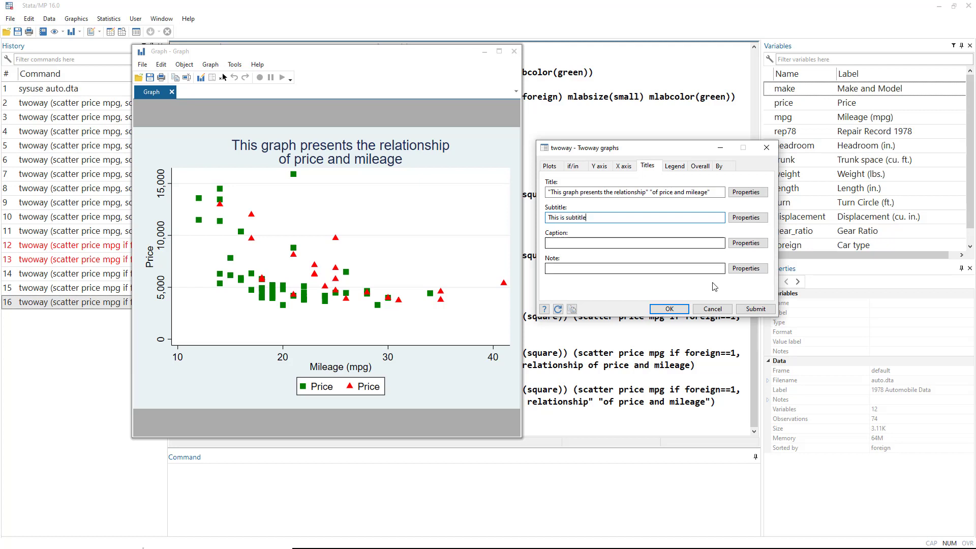
left_click(753, 308)
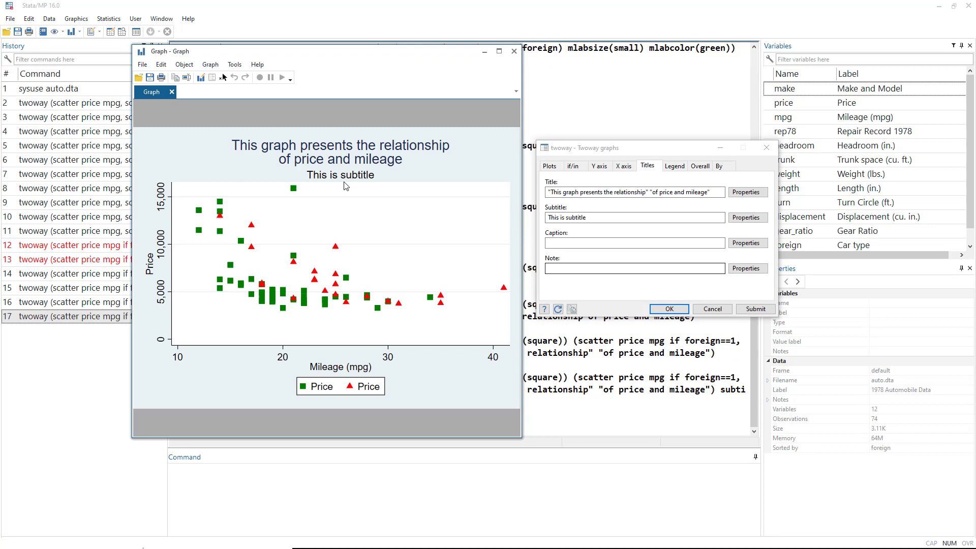
left_click(585, 268)
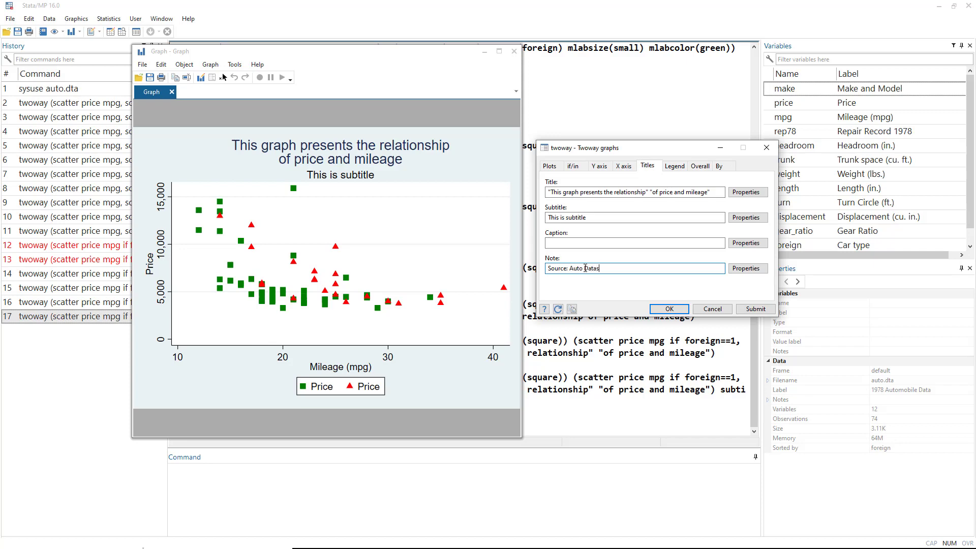
left_click(755, 309)
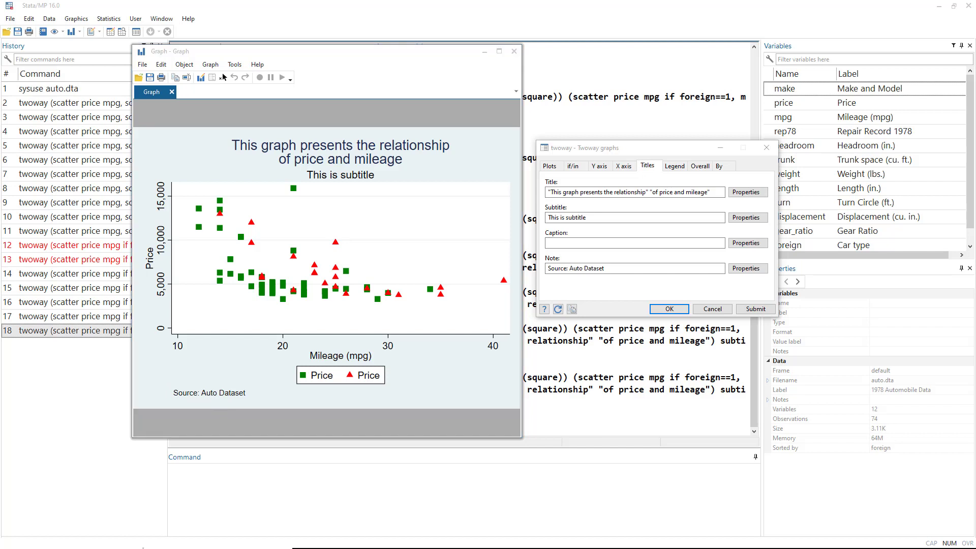
Title the x axis "Car's Mileage" and the y axis "Car's Price", and submit the graph.
left_click(624, 166)
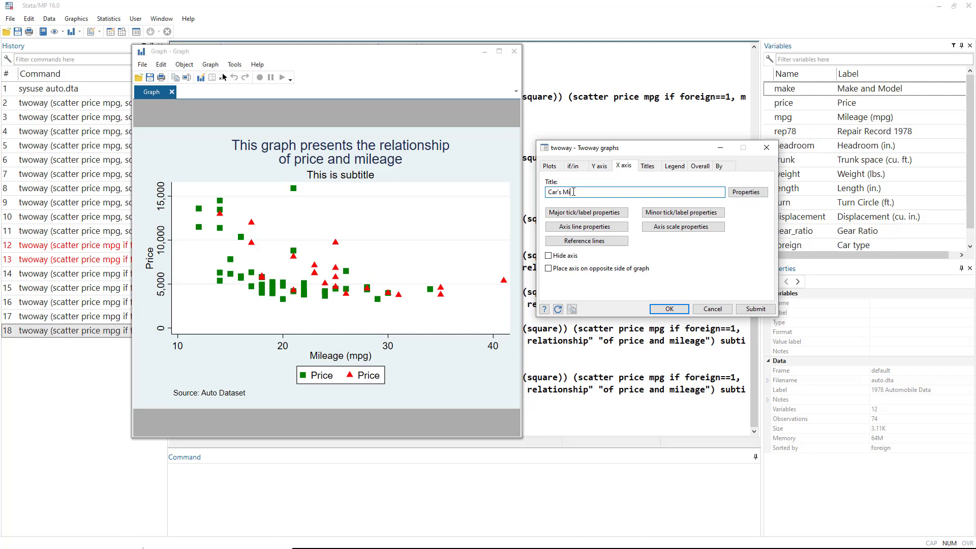
type("eage")
left_click_drag(599, 194, 547, 191)
left_click(600, 166)
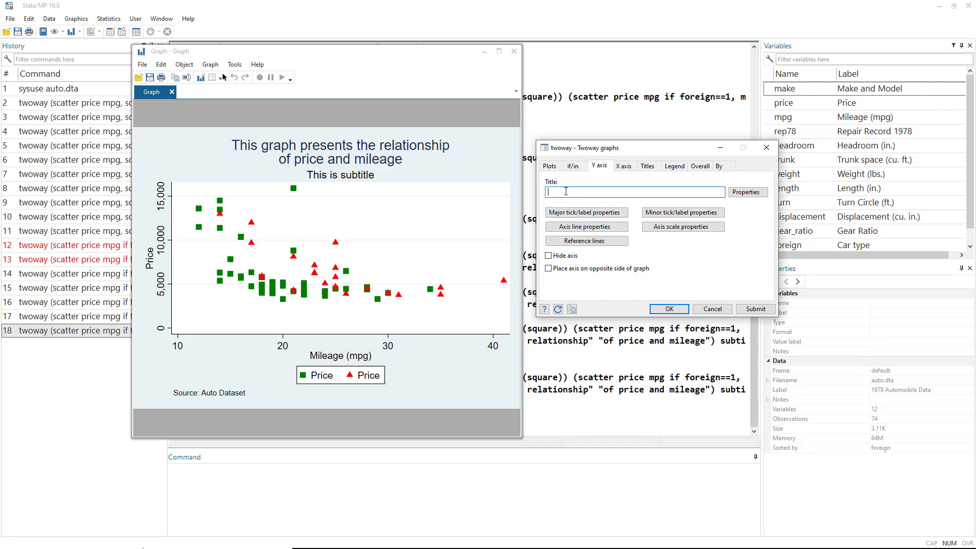
type("Car's Mileage")
type("Price")
left_click(755, 308)
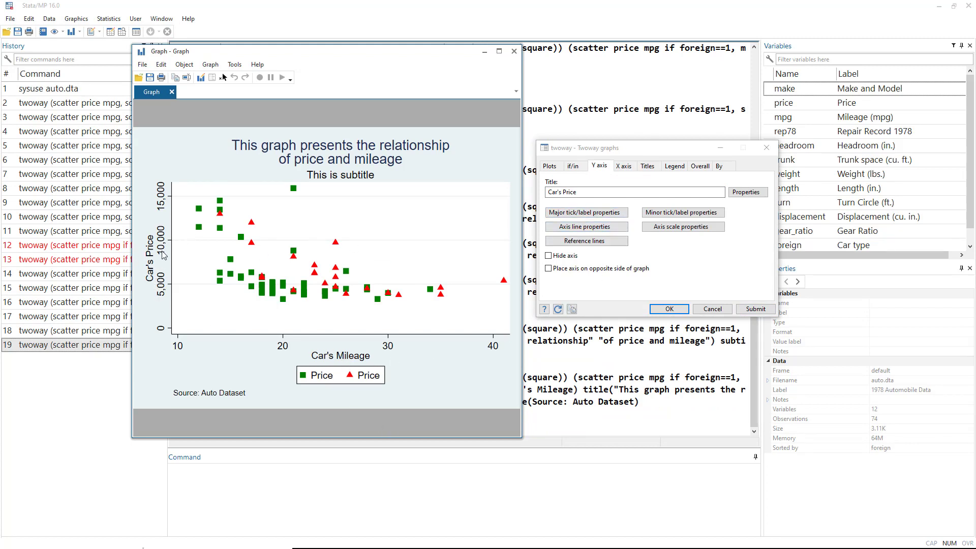
Set the y axis's major tick labels to v. Small size and Horizontal angle, and submit the graph.
left_click(623, 166)
left_click(599, 166)
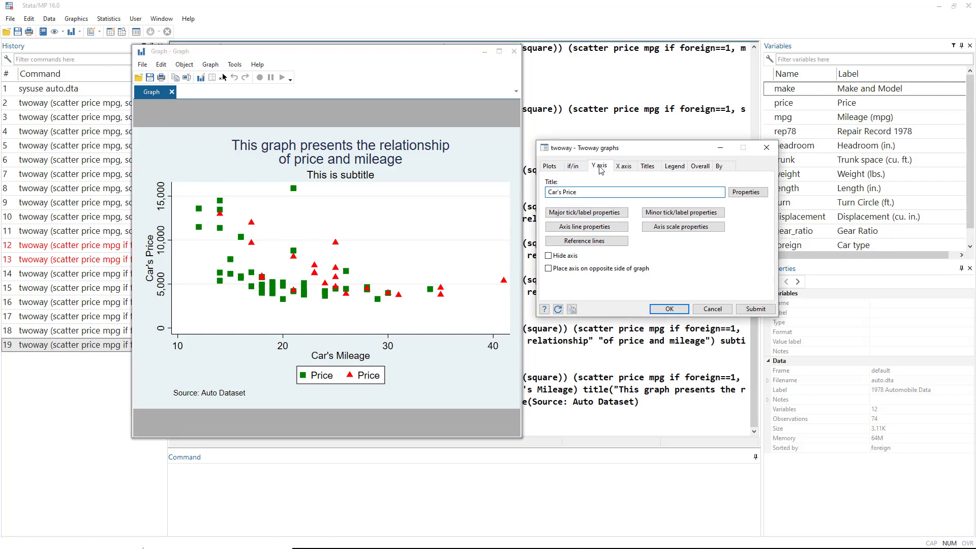
left_click(593, 214)
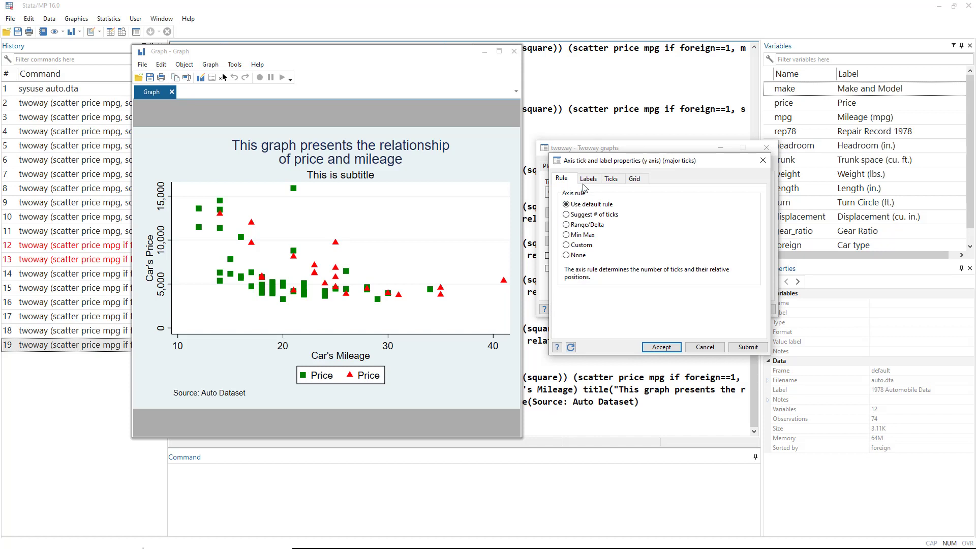
left_click(587, 179)
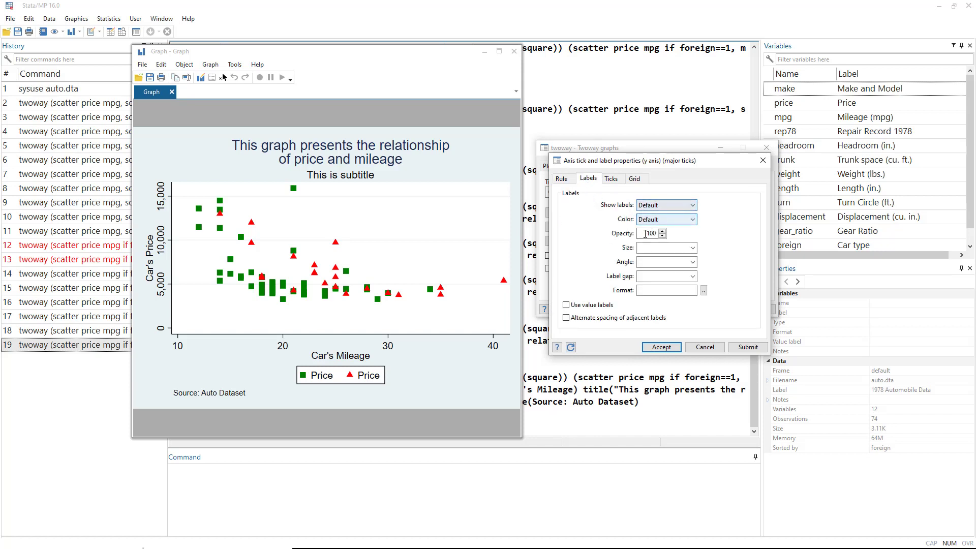
left_click(692, 248)
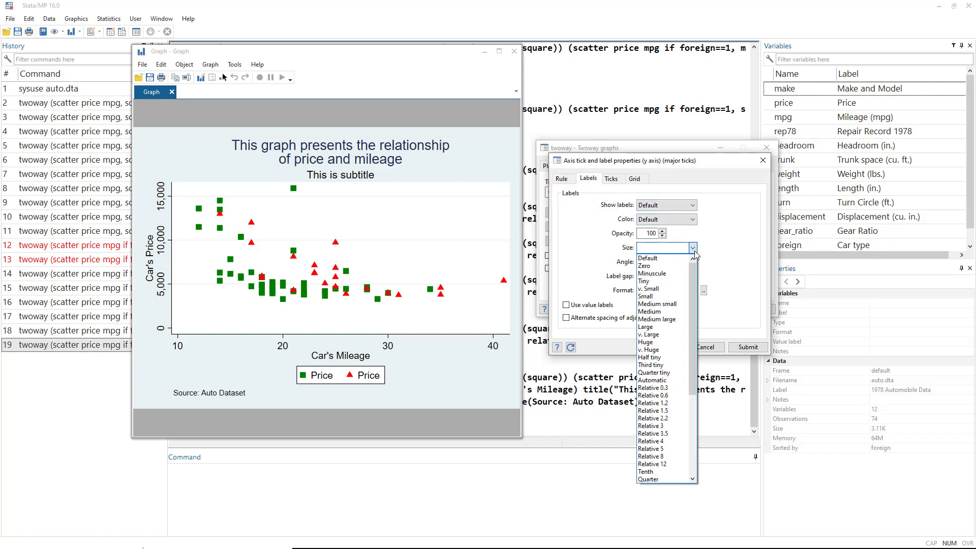
left_click(656, 288)
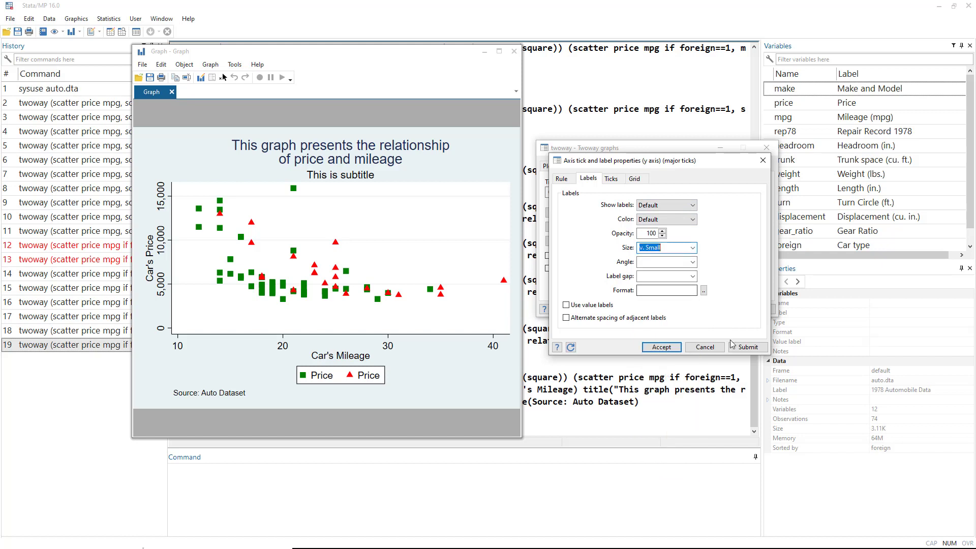
left_click(693, 262)
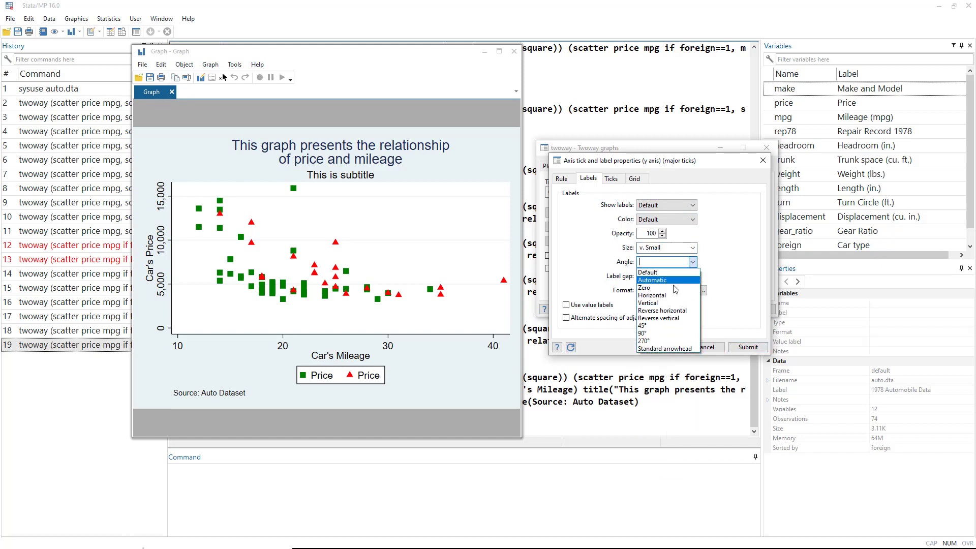
left_click(666, 296)
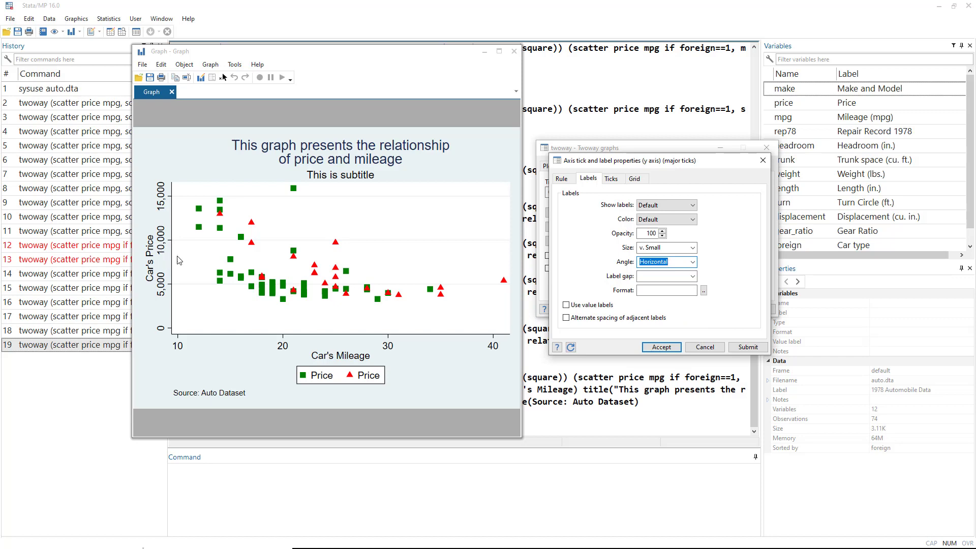
left_click(754, 345)
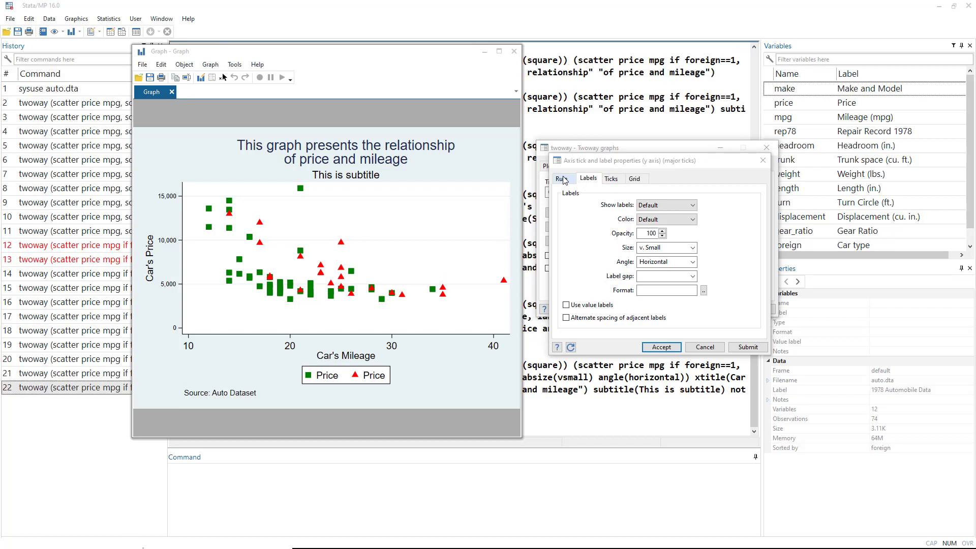
Set the y axis's major tick rule to None, submit the graph, and leave the tick properties without accepting.
left_click(563, 179)
left_click(566, 255)
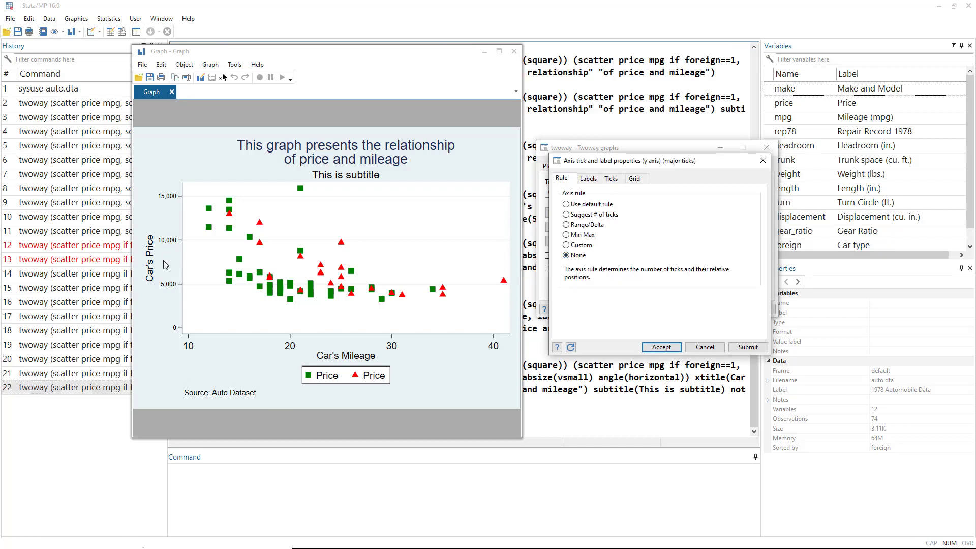
left_click(752, 347)
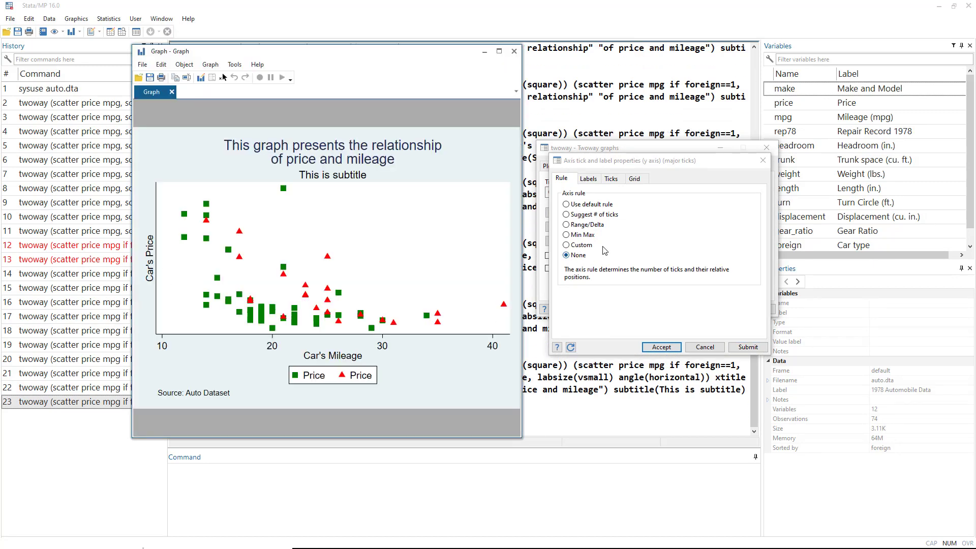
left_click(611, 179)
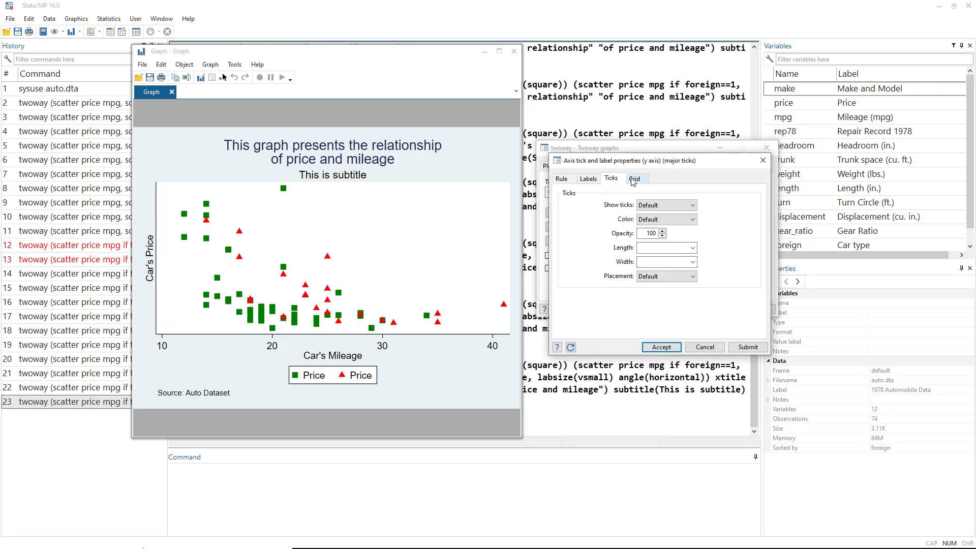
left_click(635, 178)
left_click(587, 180)
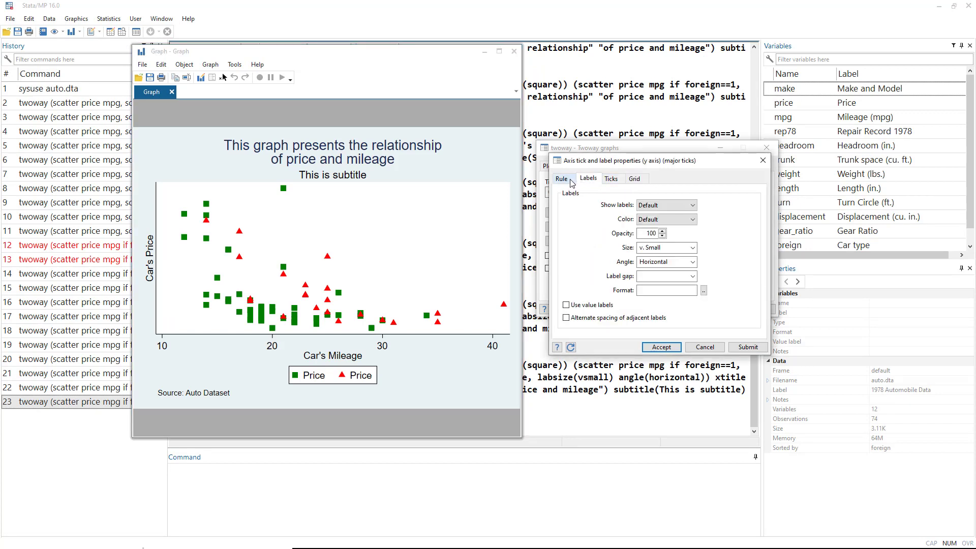
left_click(562, 180)
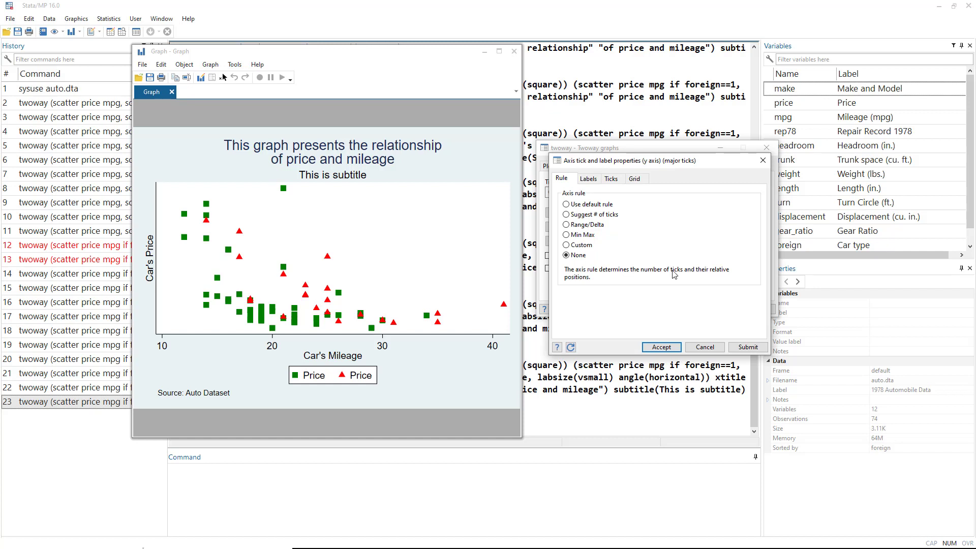
left_click(704, 347)
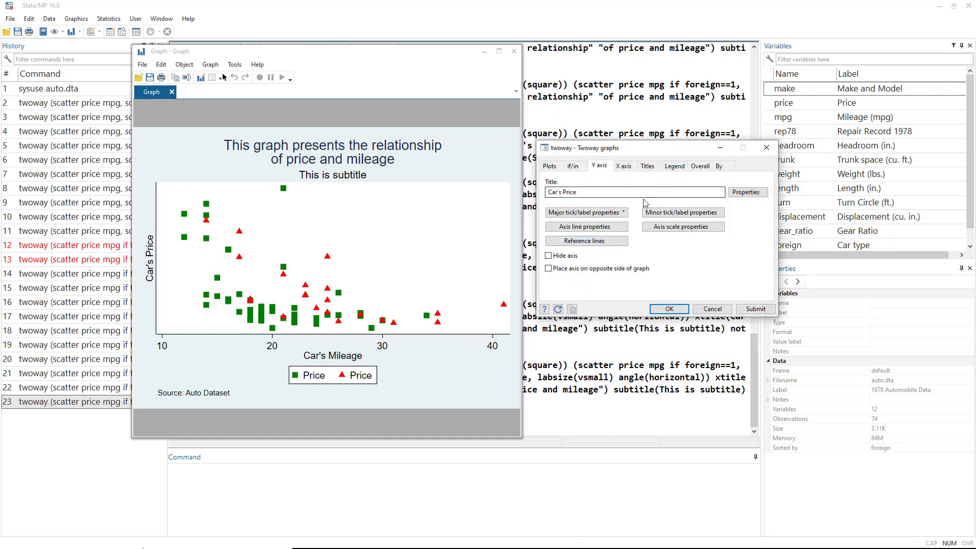
Reset the twoway graph settings, create a scatter plot of price against mpg, and submit and accept it.
left_click(552, 167)
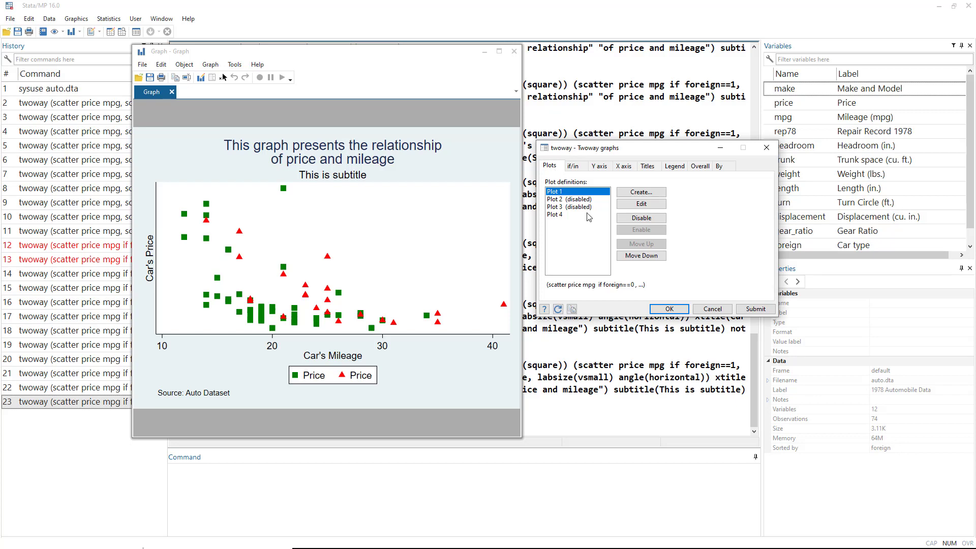
left_click(558, 309)
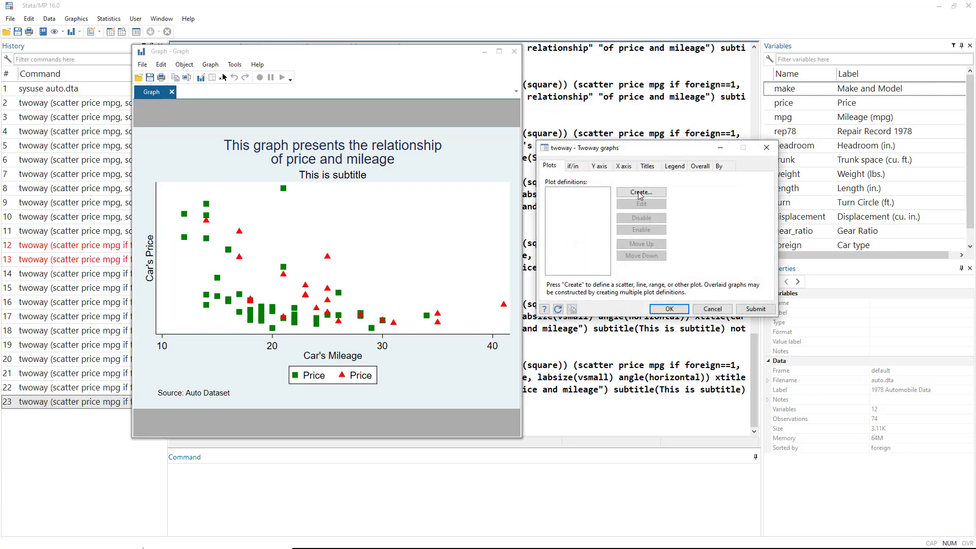
left_click(640, 193)
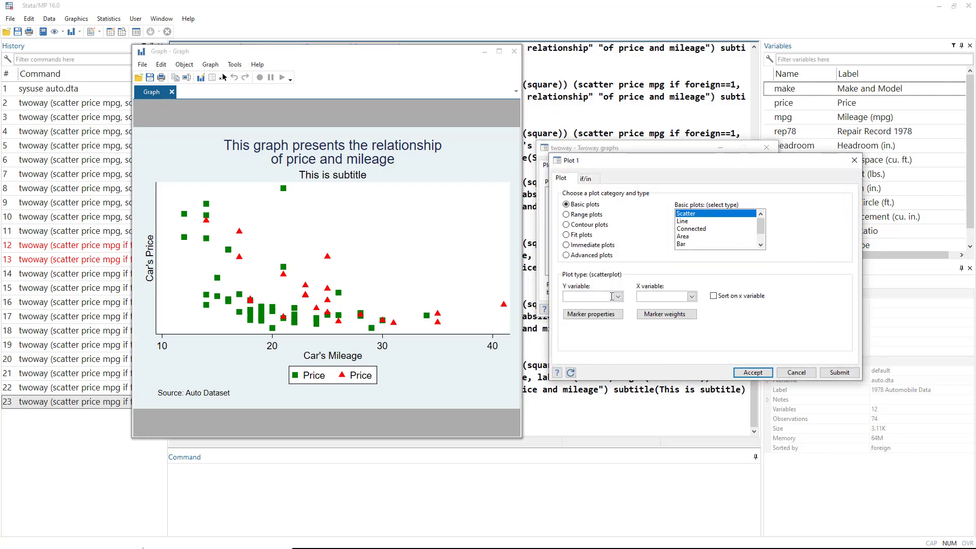
left_click(618, 296)
left_click(585, 312)
left_click(692, 297)
left_click(663, 319)
left_click(839, 373)
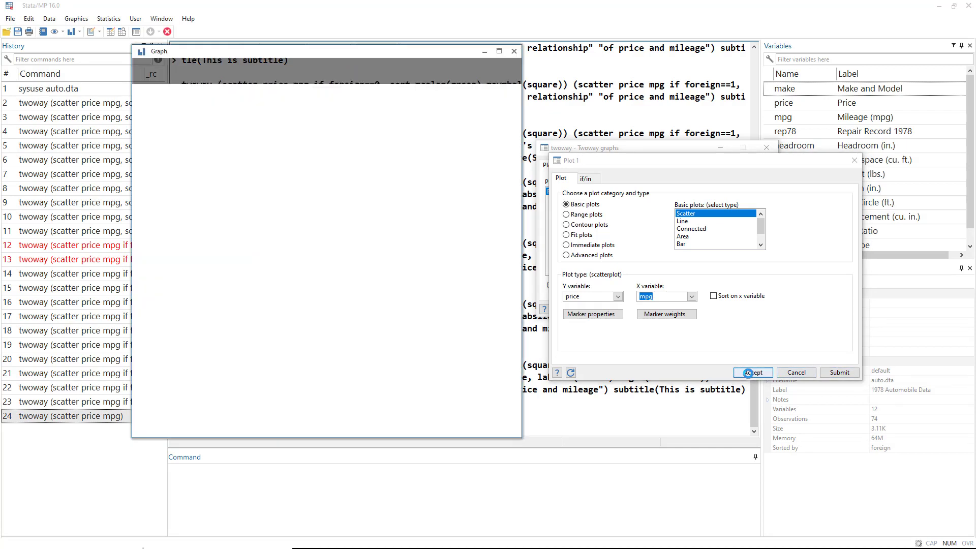
left_click(749, 373)
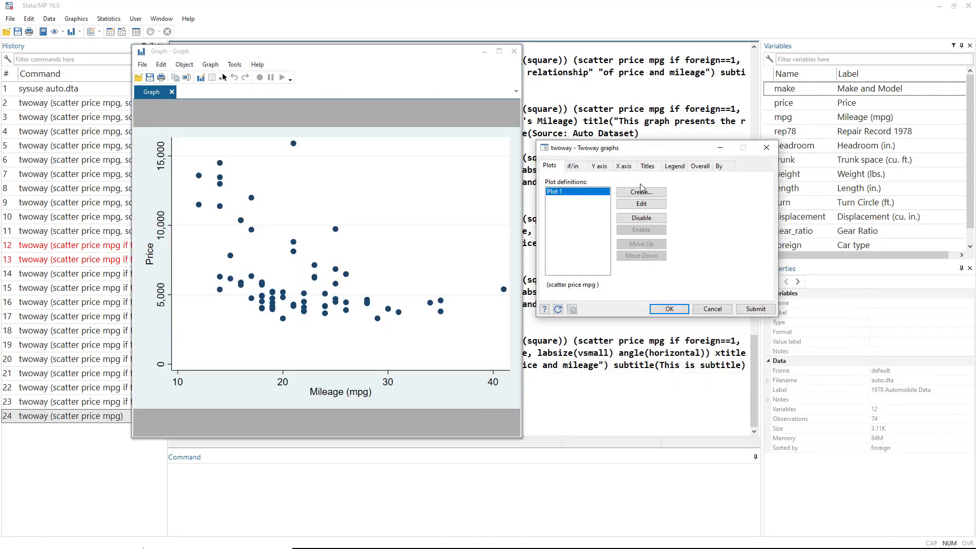
Draw subgraphs of the scatter plot for the unique values of foreign and submit, and add a graph with totals and resubmit.
left_click(720, 172)
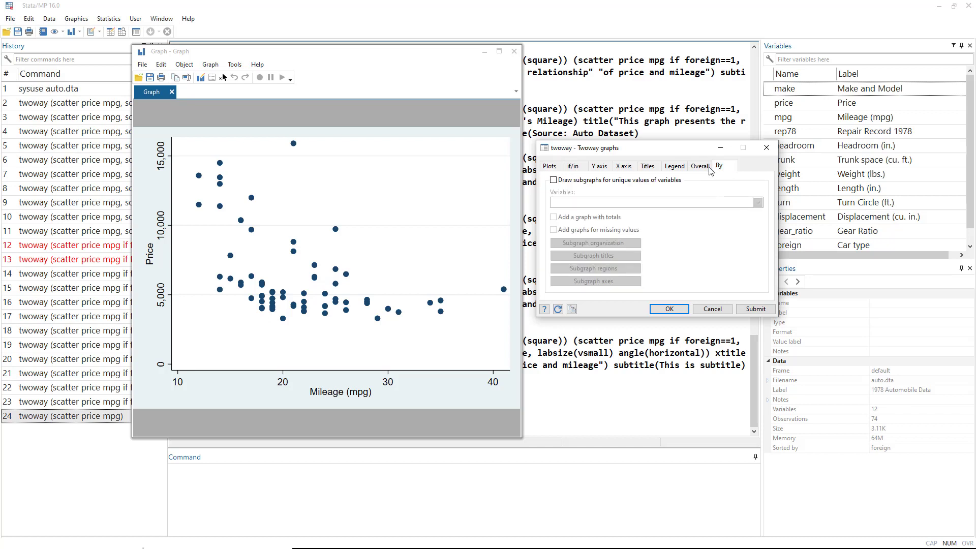
left_click(553, 181)
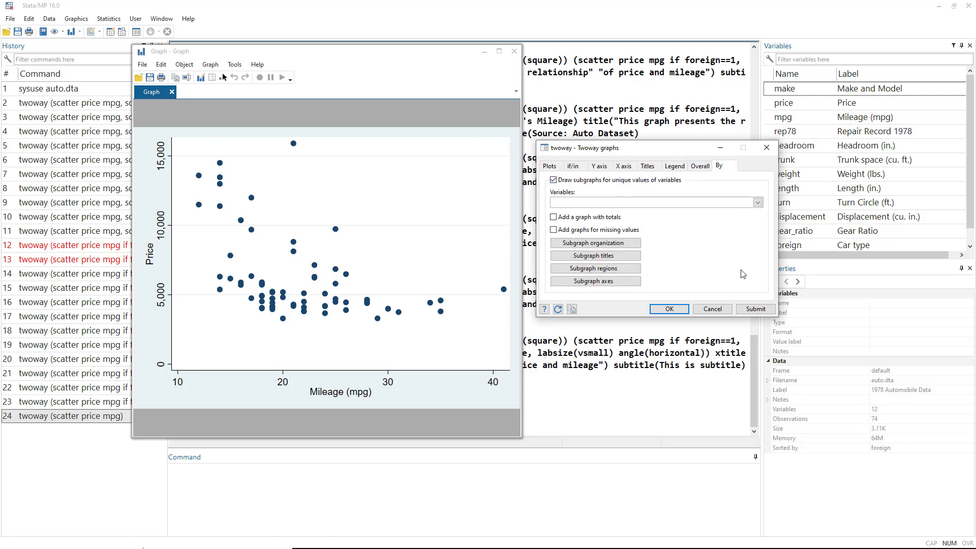
left_click(758, 203)
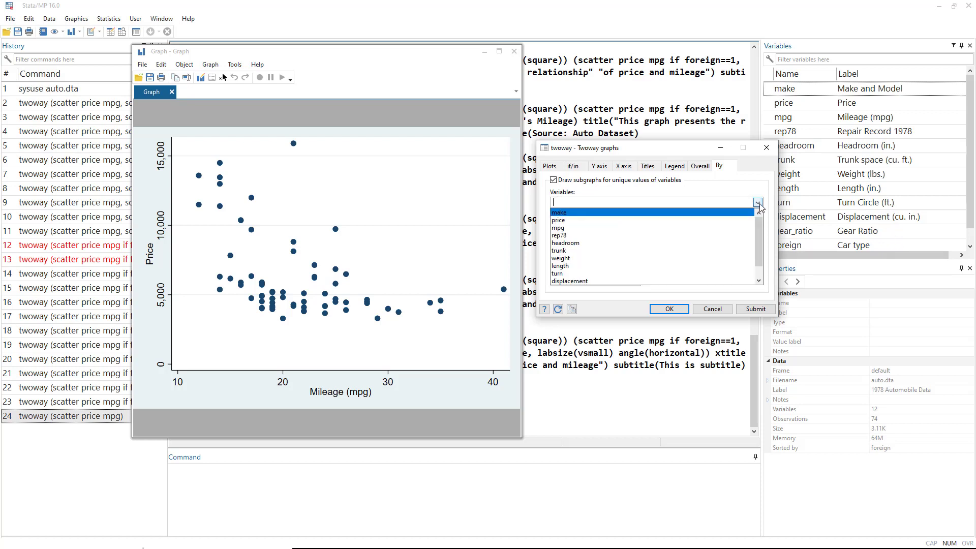
scroll(600, 277, "down", 1)
left_click(581, 282)
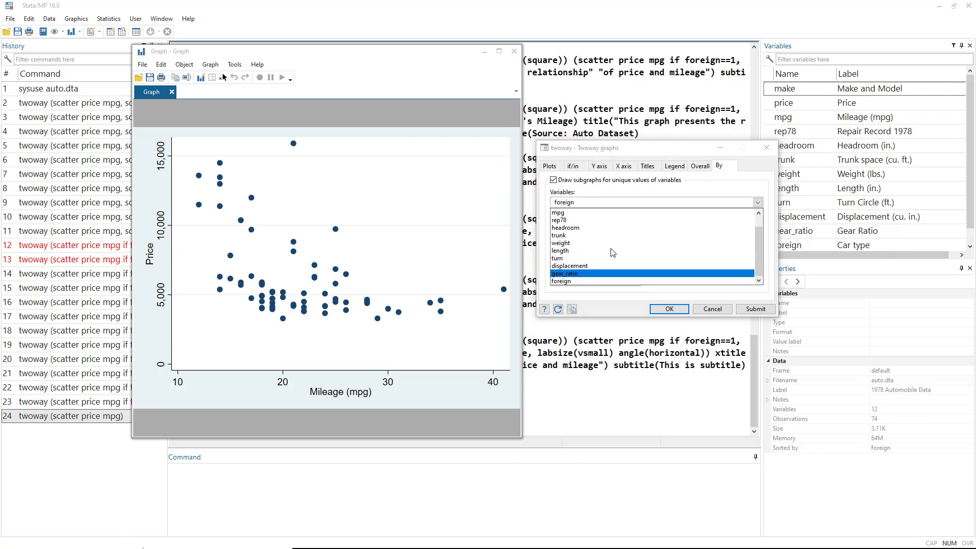
left_click(635, 298)
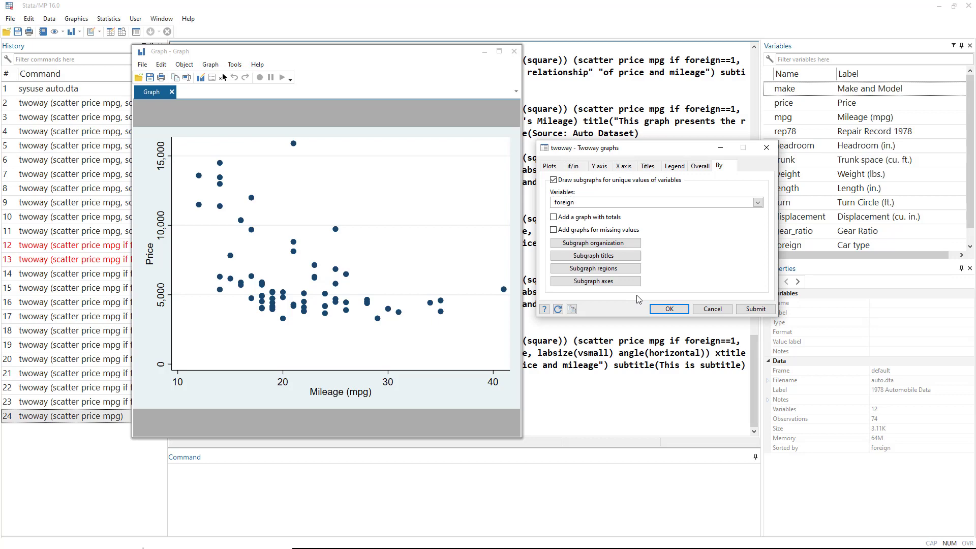
left_click(756, 307)
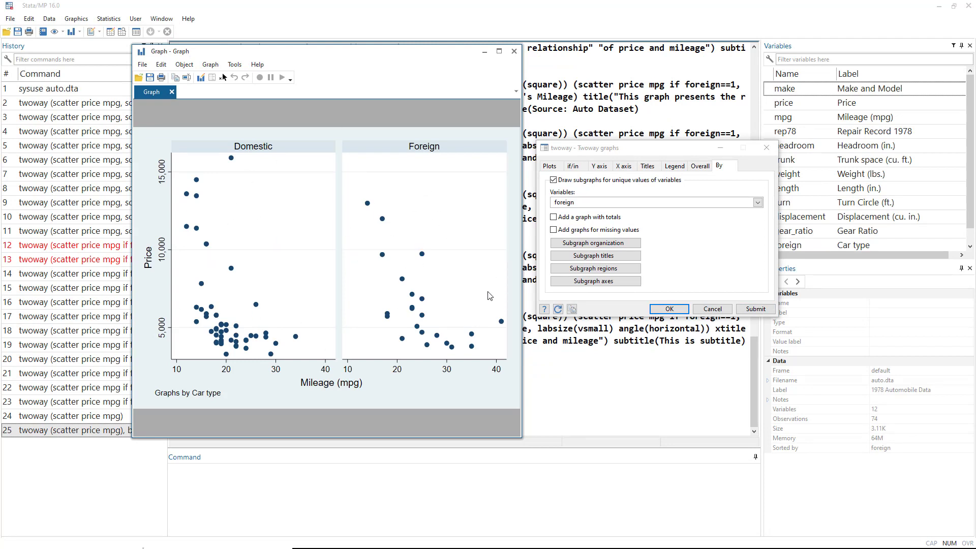
left_click(575, 222)
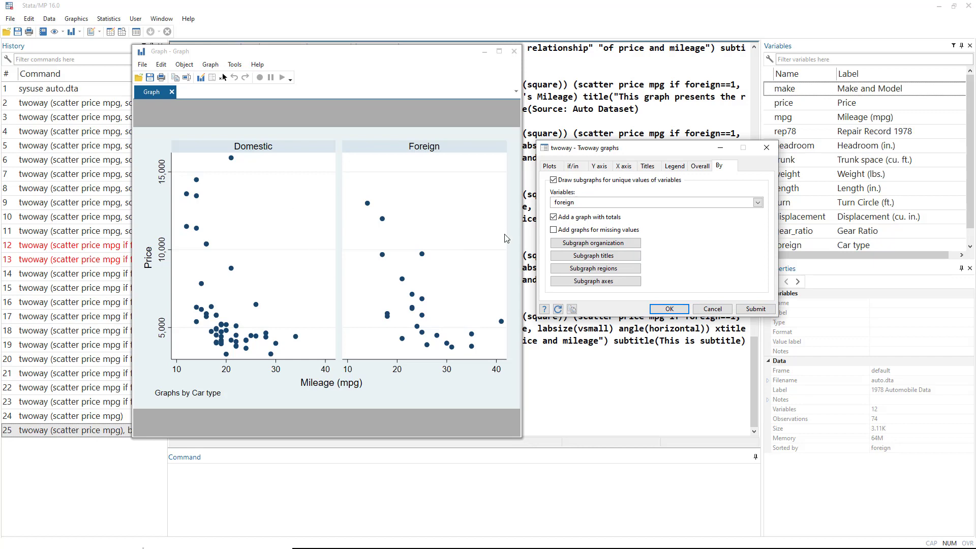
left_click(757, 309)
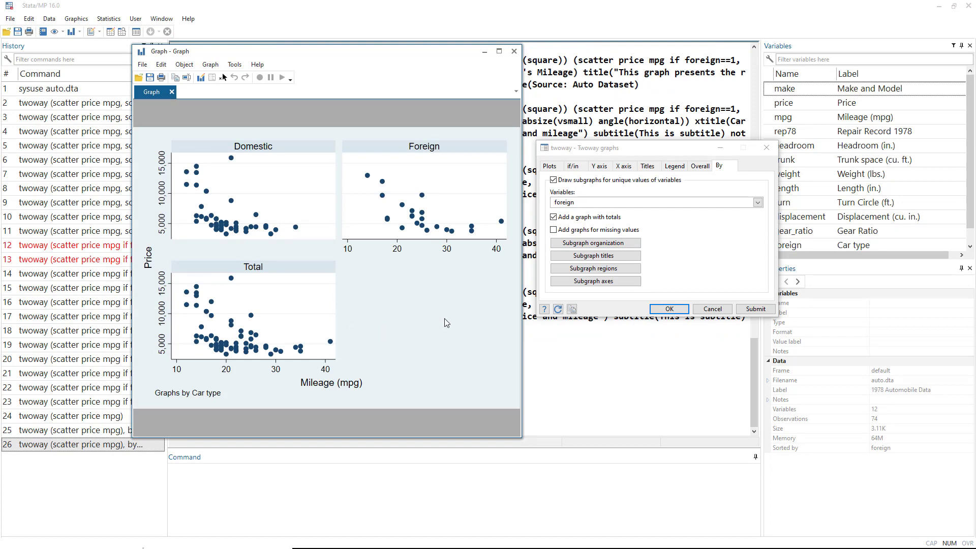
Create a second plot as a quadratic prediction fit of price against mpg, and submit and accept it.
left_click(551, 166)
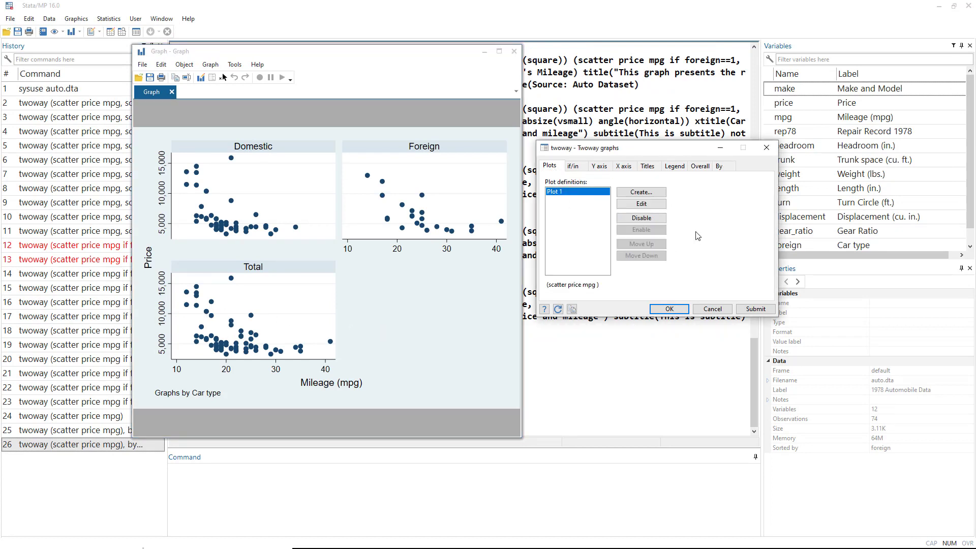
left_click(652, 197)
left_click(584, 235)
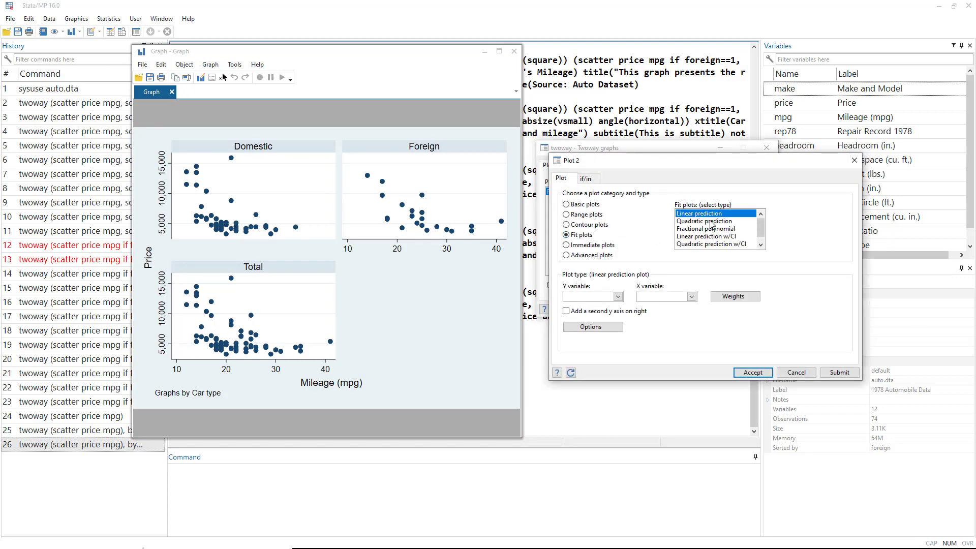
left_click(710, 222)
left_click(617, 296)
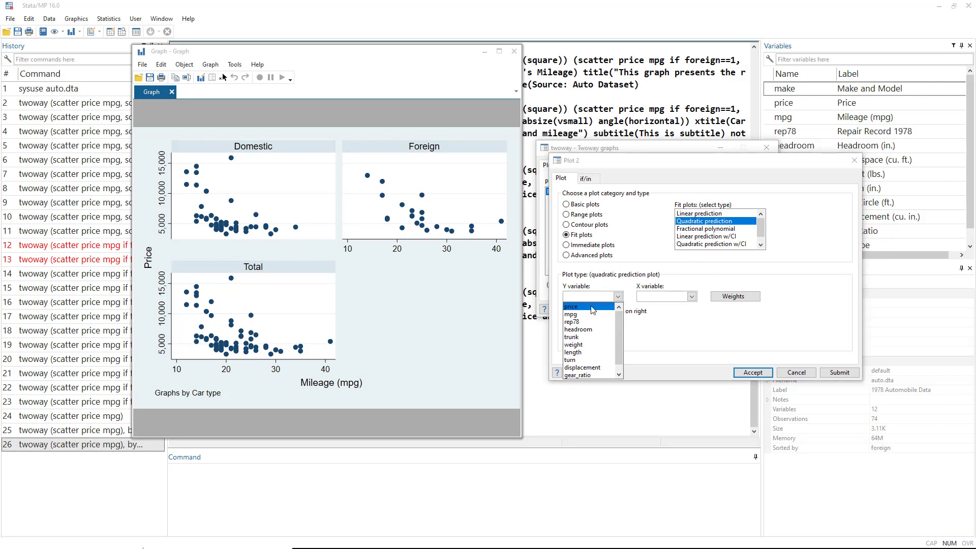
left_click(590, 308)
left_click(692, 296)
left_click(655, 315)
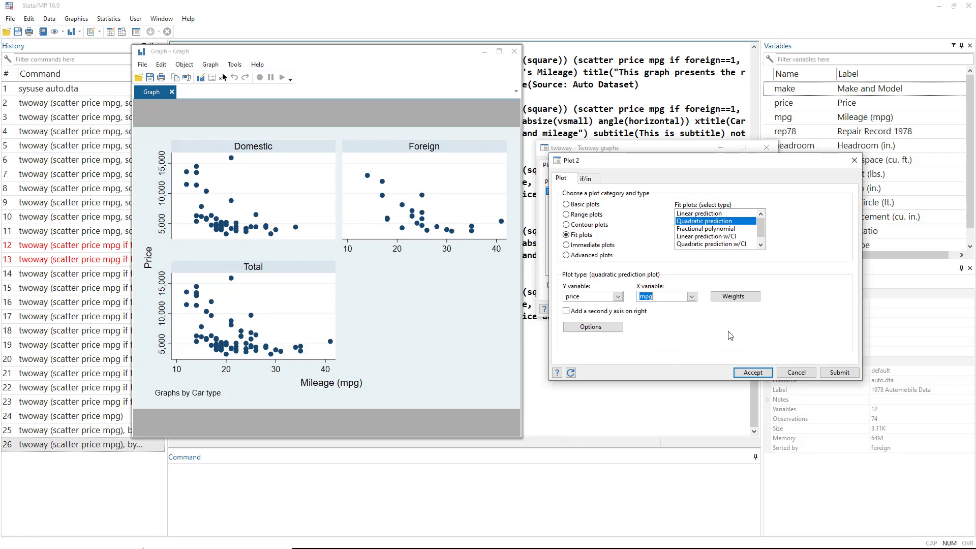
left_click(840, 373)
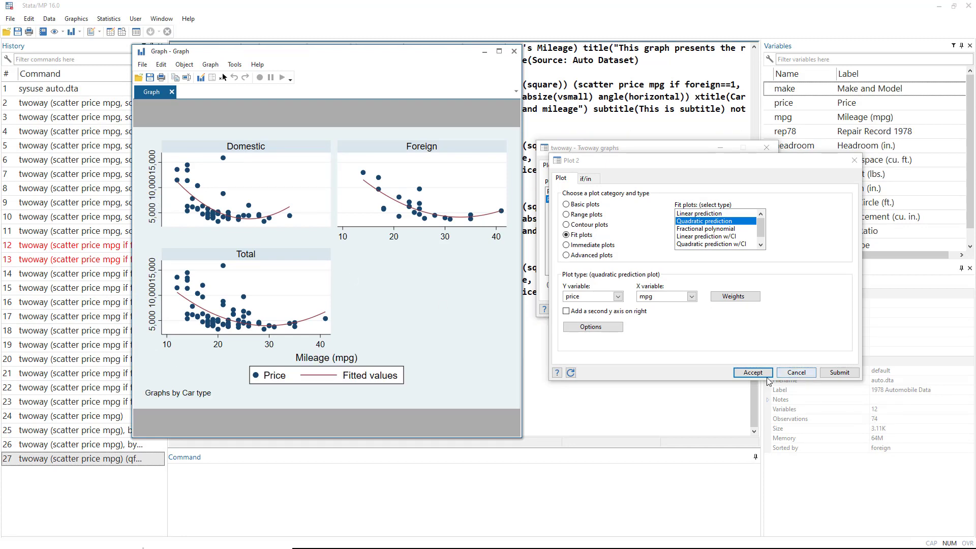
left_click(752, 373)
Set the y axis's major tick label size to v. Small, submit the graph, and close the graph and its settings dialogs.
left_click(601, 167)
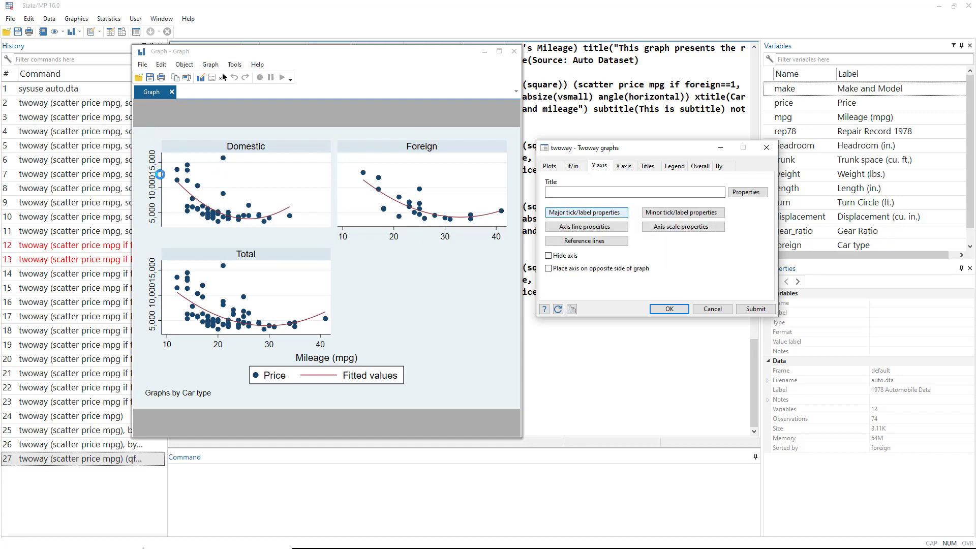
left_click(577, 215)
left_click(589, 179)
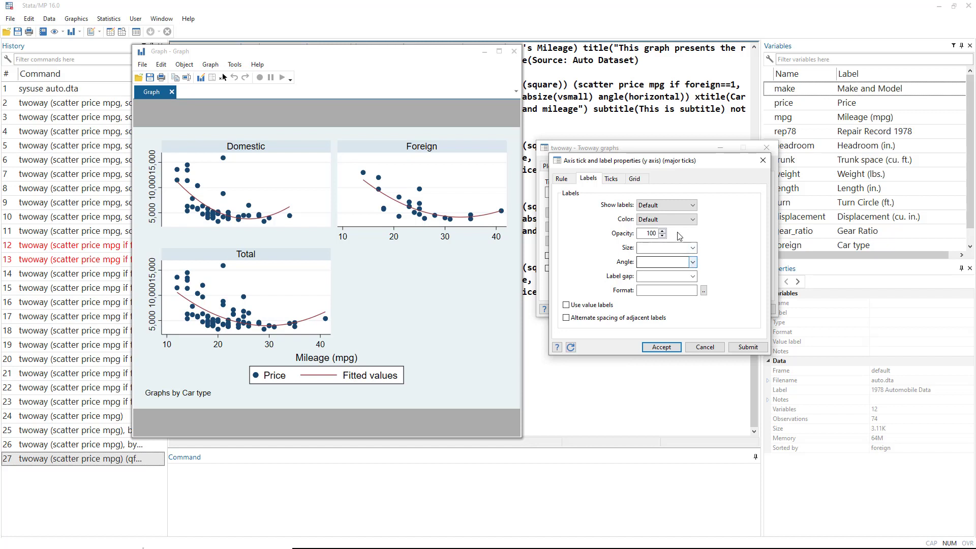
left_click(691, 248)
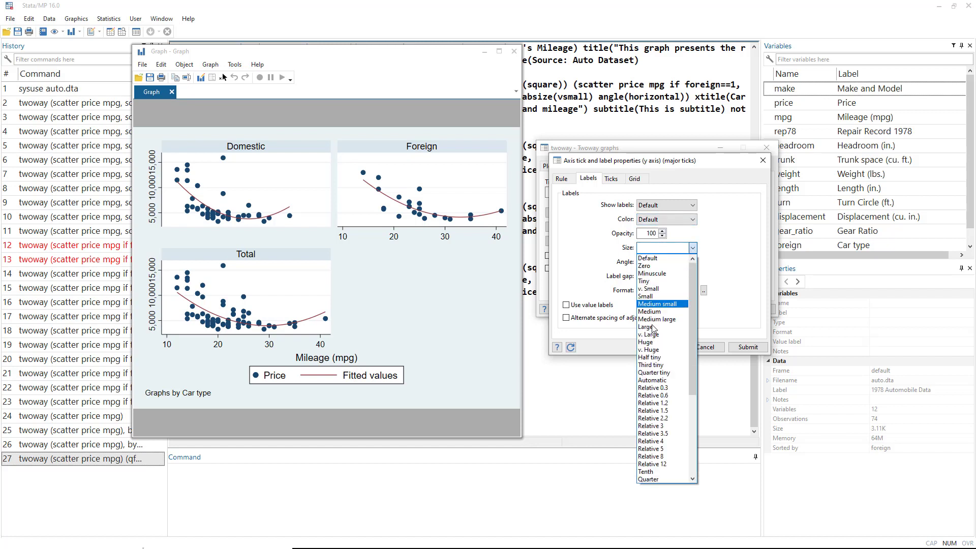
left_click(649, 289)
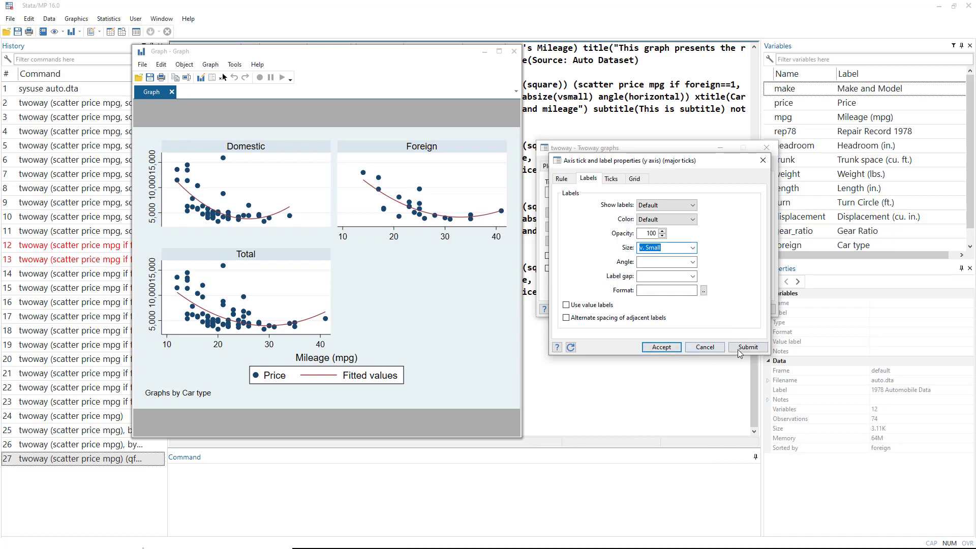
left_click(738, 348)
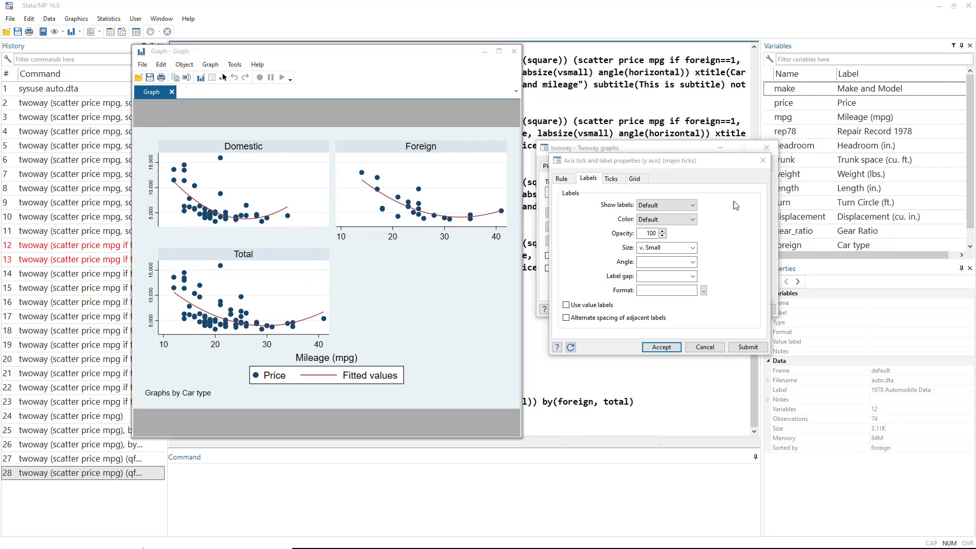
left_click(762, 160)
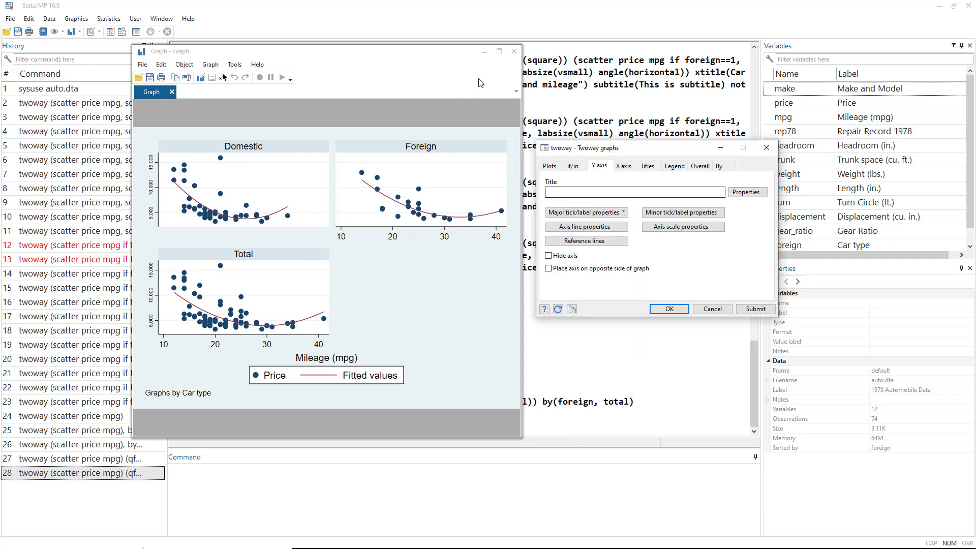
left_click(514, 51)
left_click(767, 148)
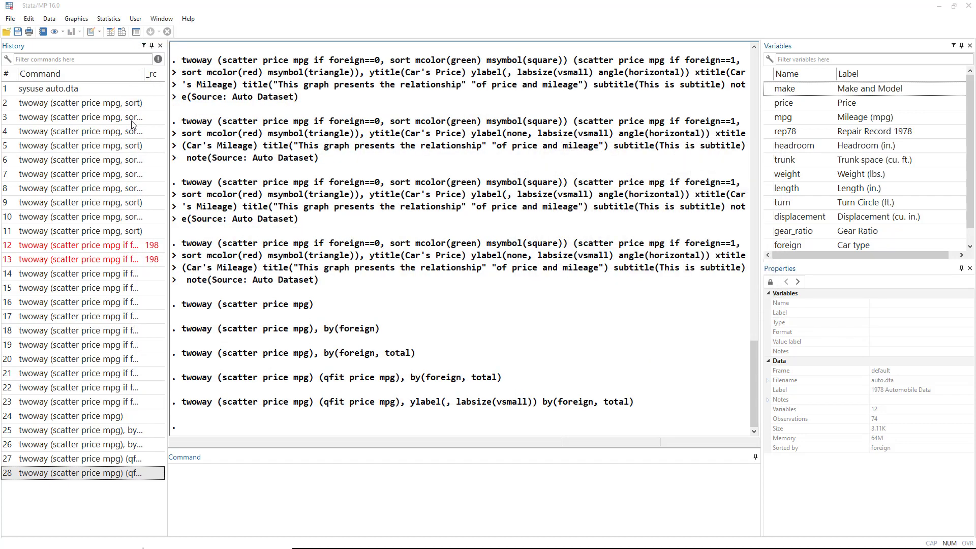
Load autornd.dta from the example datasets installed with Stata, and close the help viewer.
left_click(8, 21)
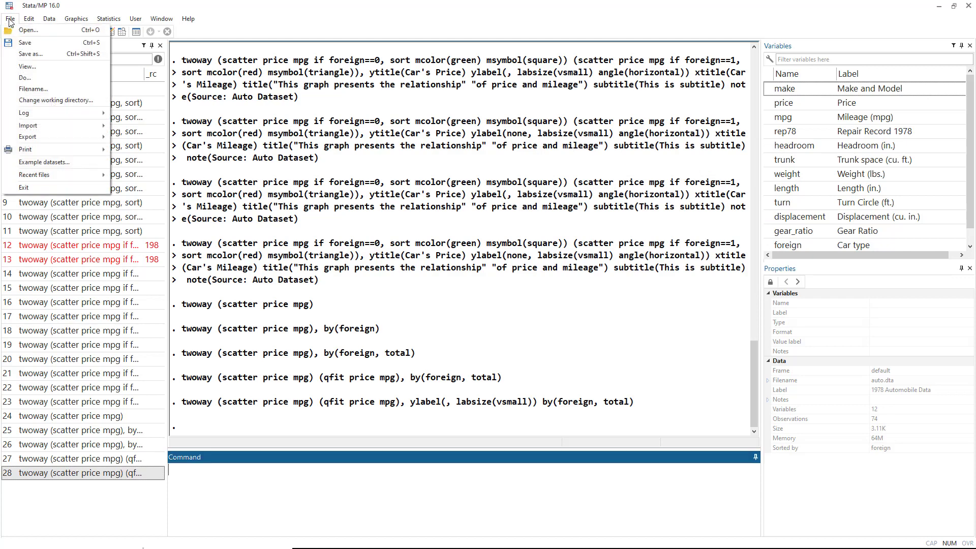
left_click(53, 166)
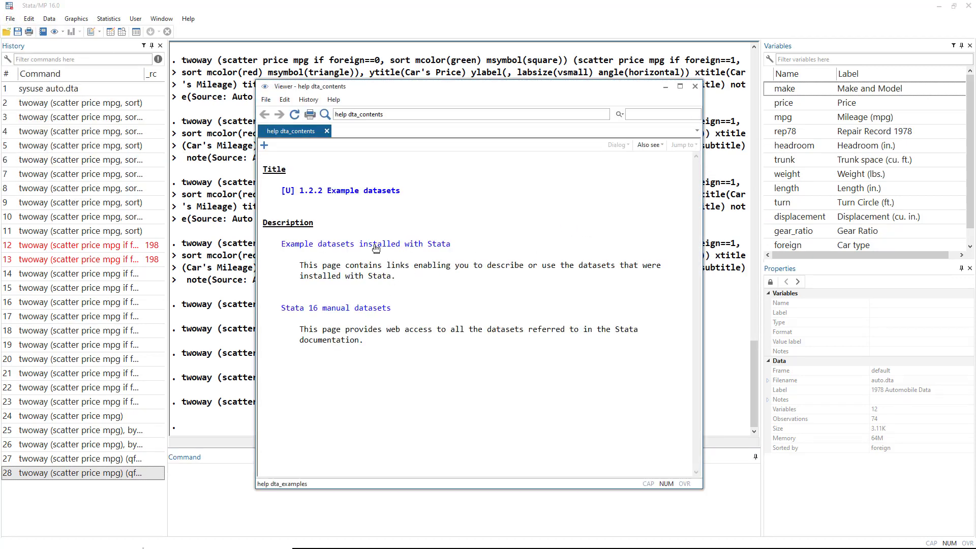
left_click(376, 248)
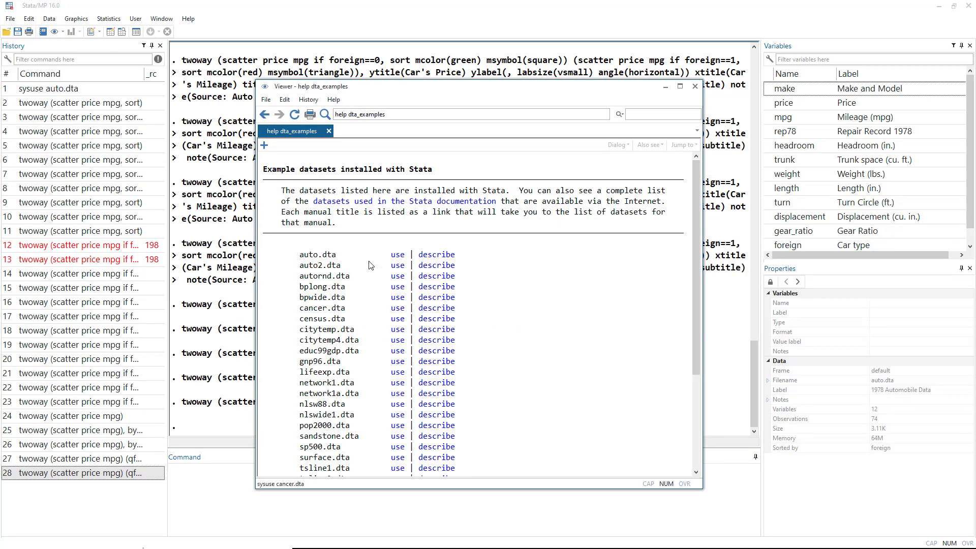
left_click_drag(301, 278, 331, 280)
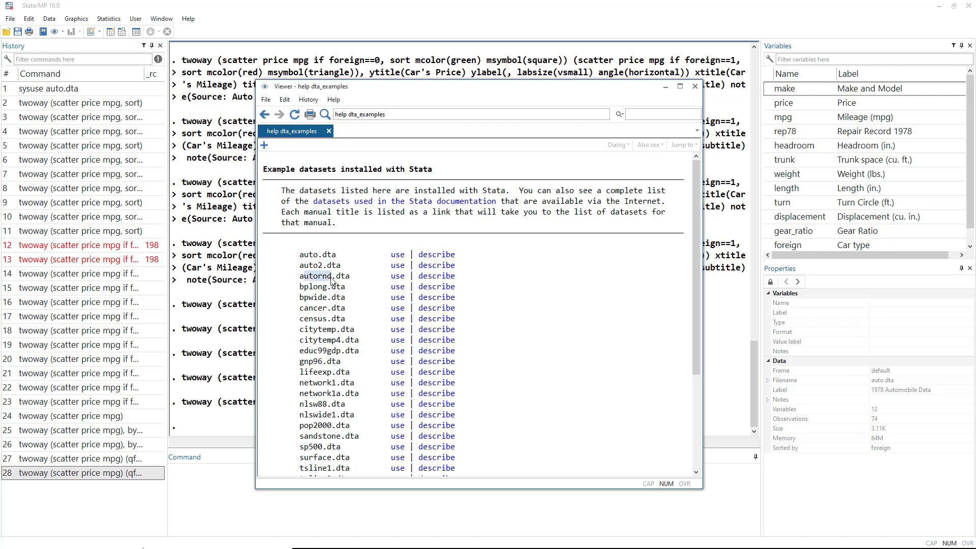
left_click(398, 276)
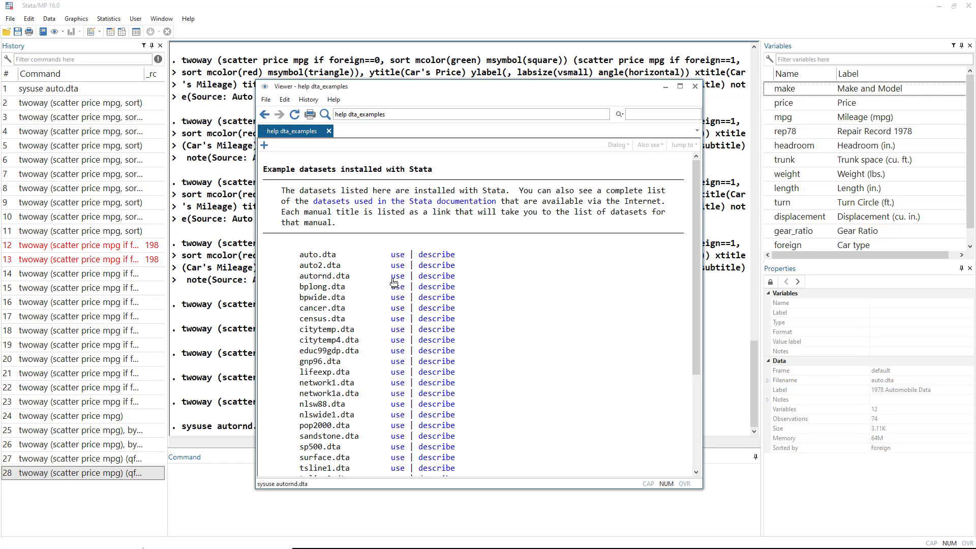
left_click(695, 86)
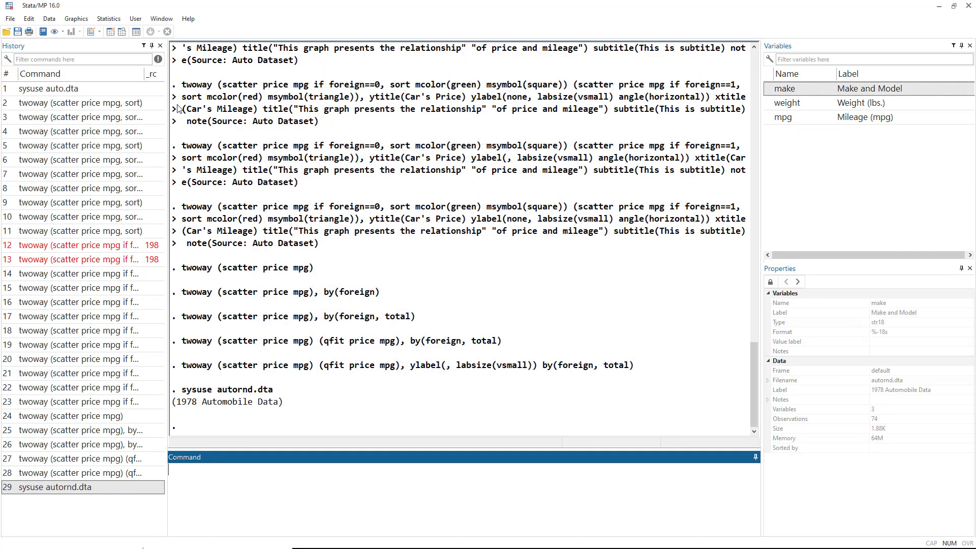
Inspect the mpg values in the Data Editor, and run "tab mpg" to tabulate the variable.
left_click(110, 31)
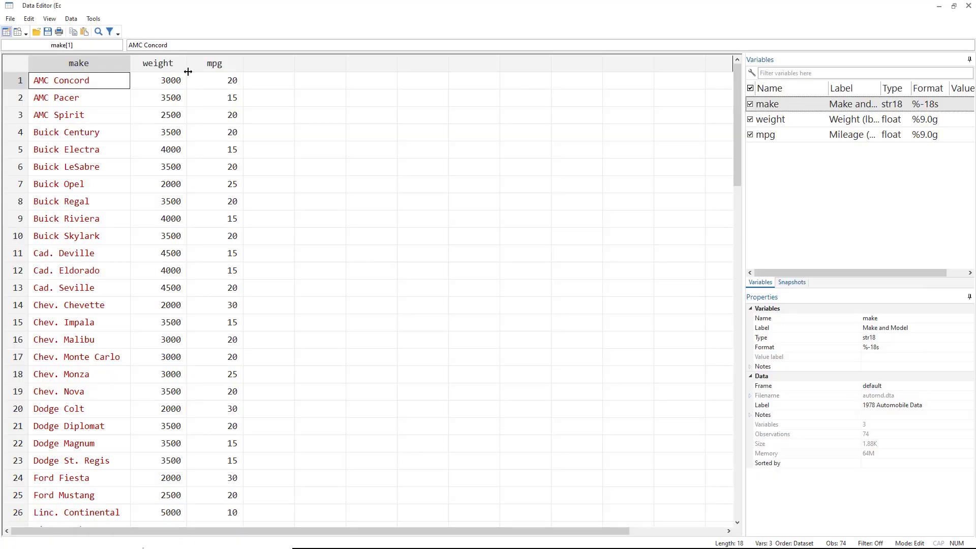
left_click_drag(222, 86, 220, 224)
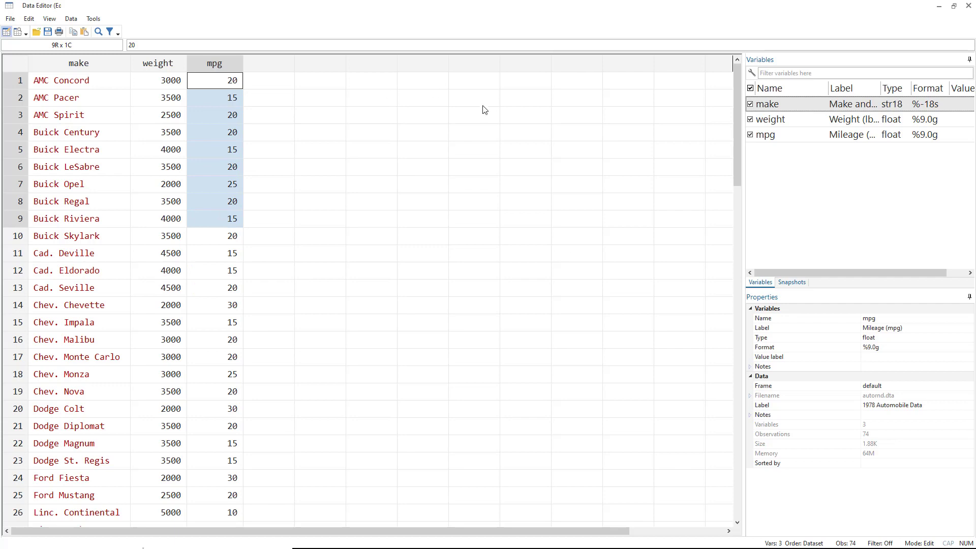
left_click(968, 6)
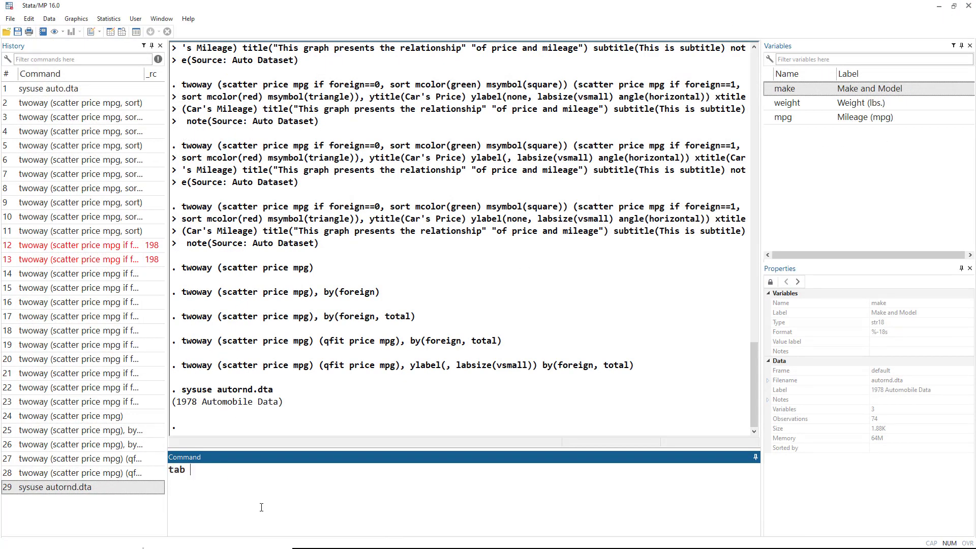
key("Return")
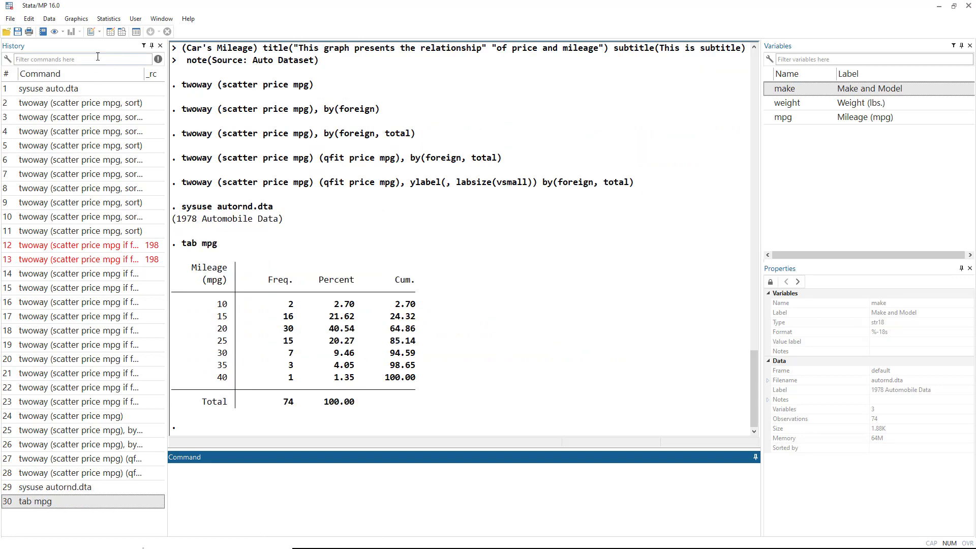
Reset the twoway graph settings, then create and submit a basic scatter plot of weight against mpg.
left_click(76, 19)
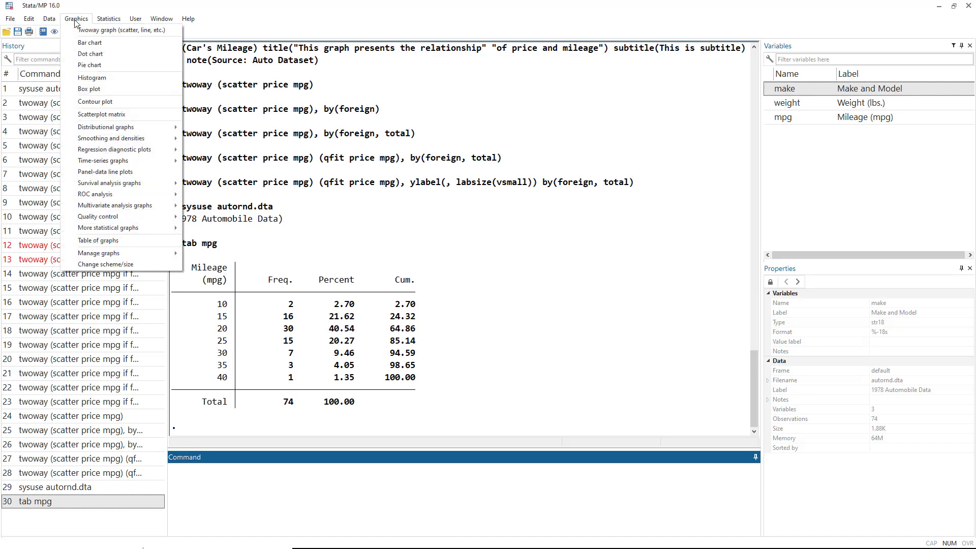
left_click(87, 30)
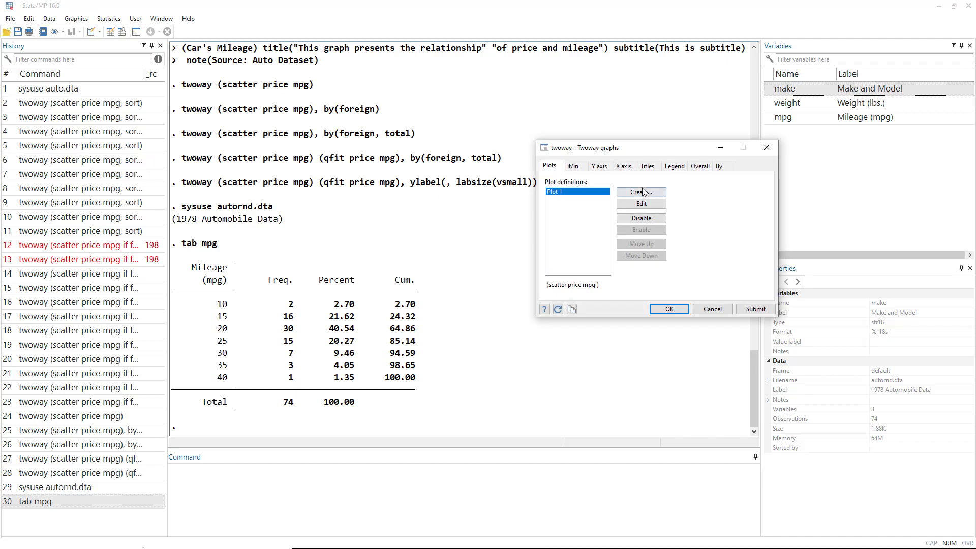
left_click(558, 309)
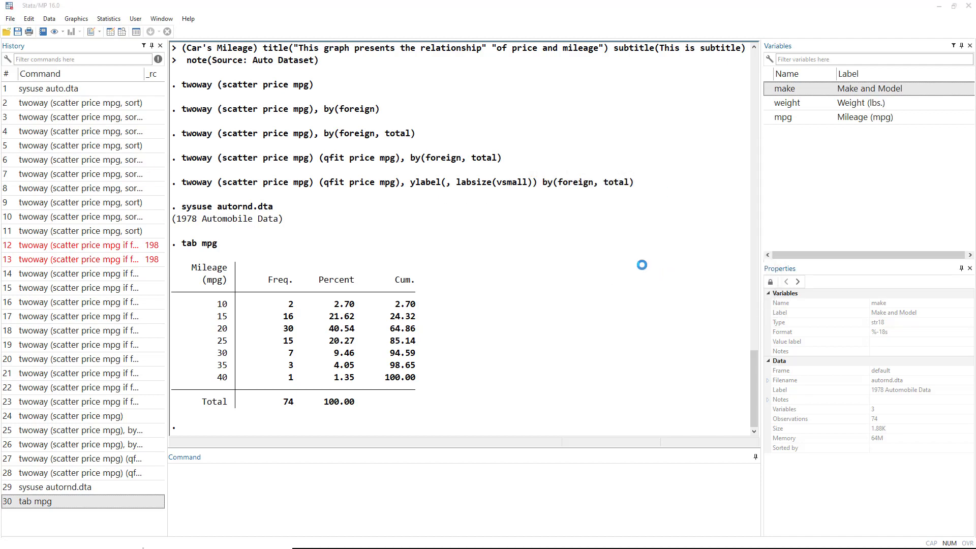
left_click(638, 194)
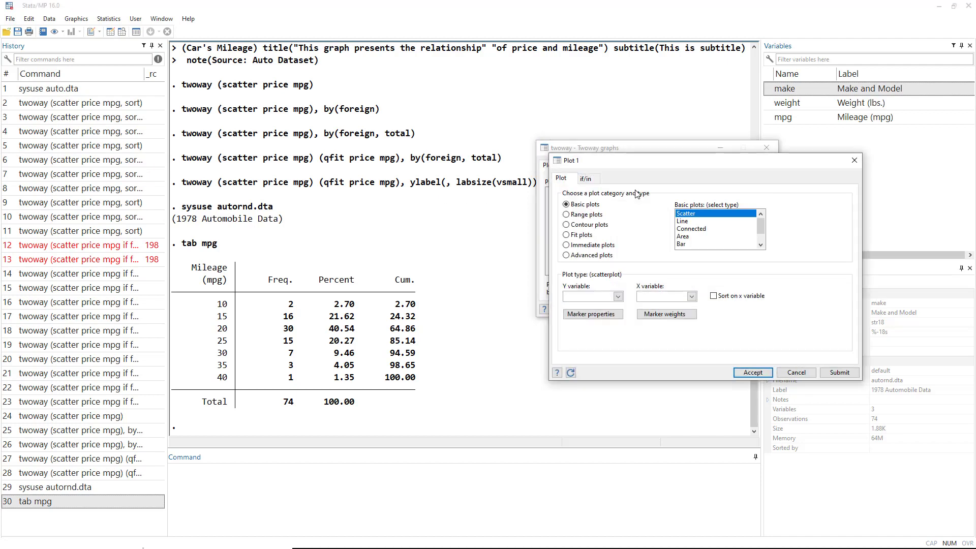
left_click(618, 296)
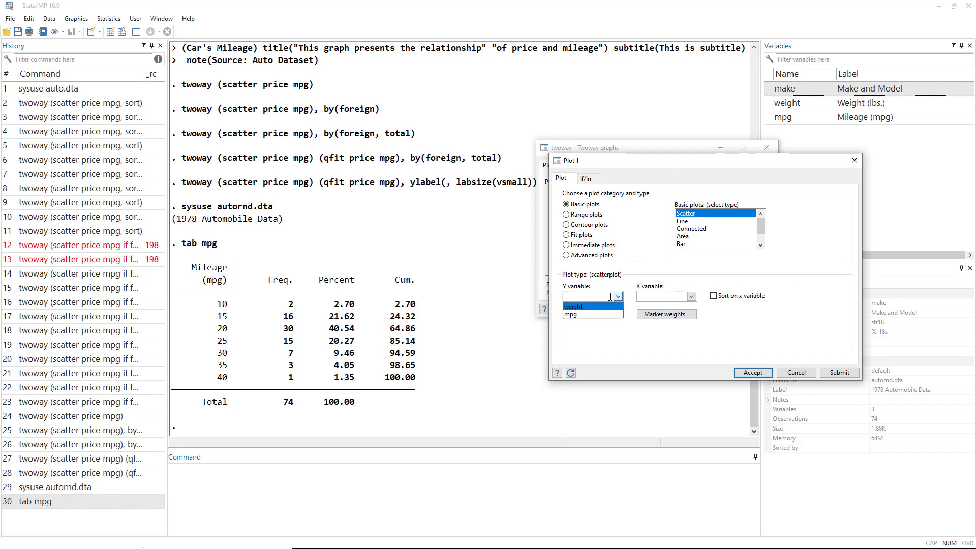
left_click(584, 309)
left_click(691, 296)
left_click(659, 312)
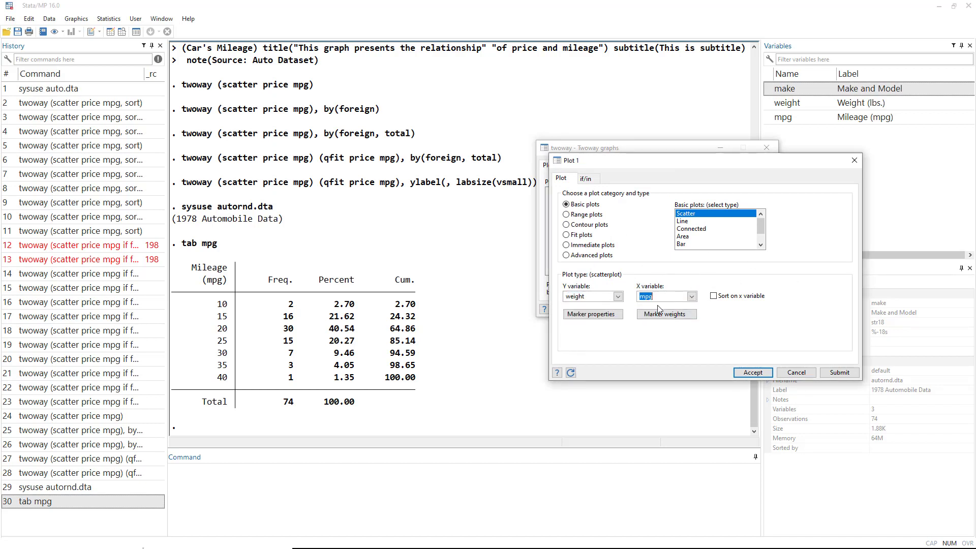
left_click(844, 373)
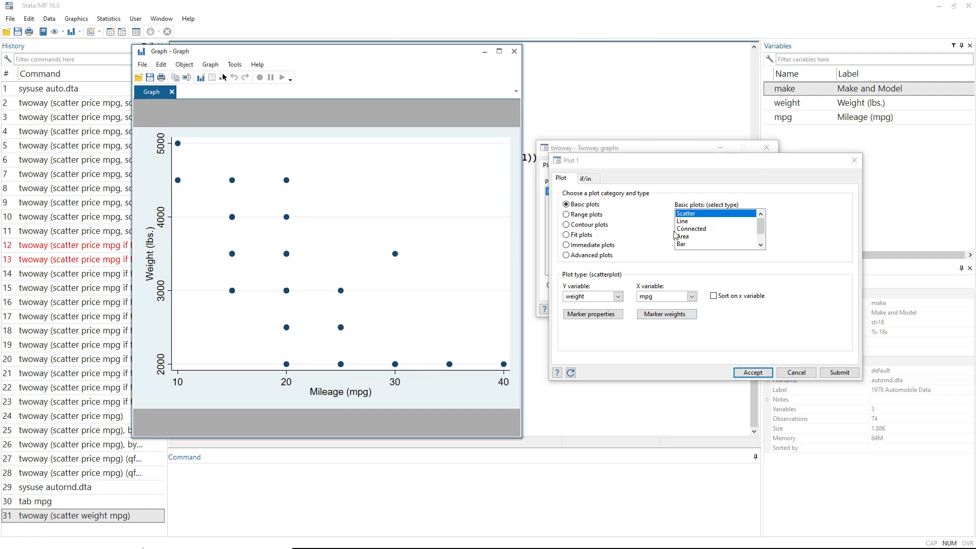
Add jitter to the scatter markers with a noise factor of 10 and a seed of 123, and submit the graph.
left_click(603, 316)
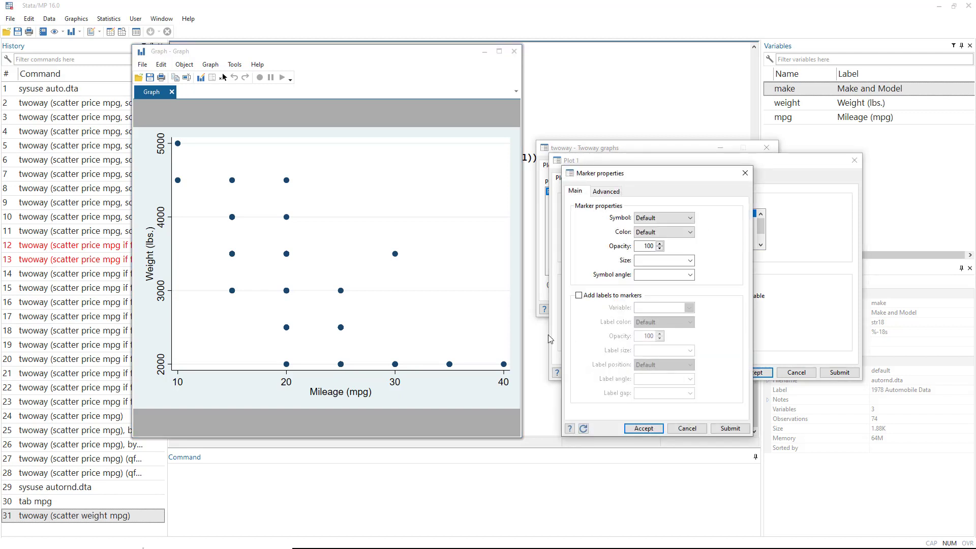
left_click(606, 192)
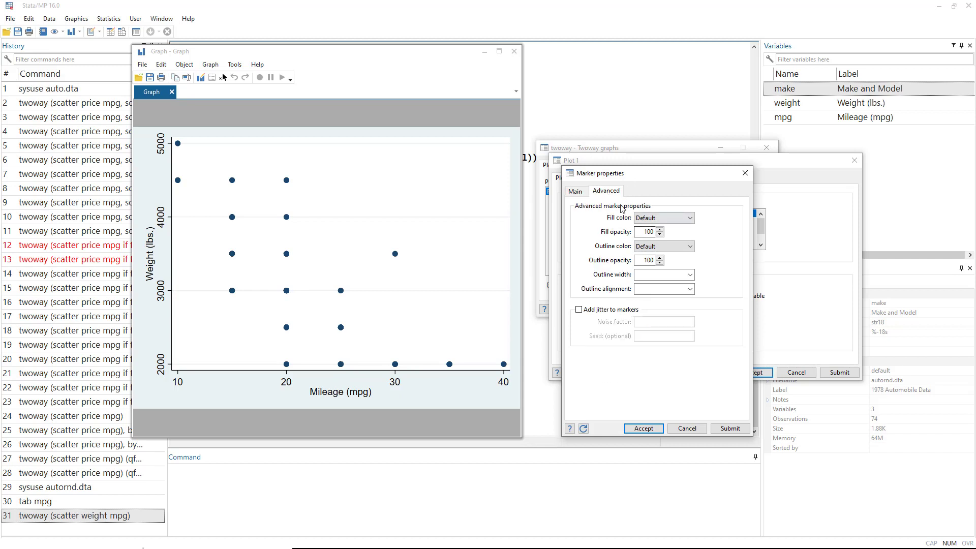
left_click(580, 311)
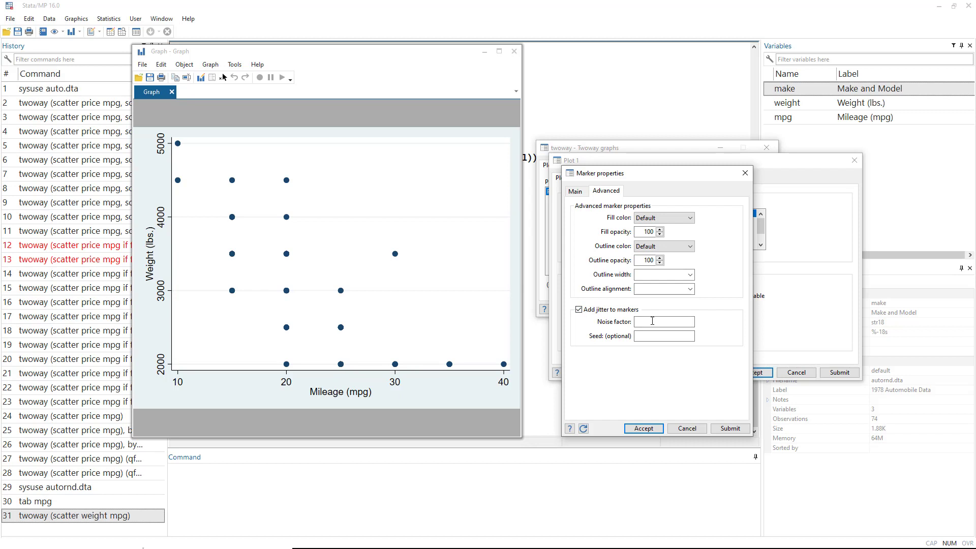
left_click(652, 321)
left_click(672, 335)
left_click_drag(647, 322, 634, 319)
left_click_drag(676, 336, 636, 336)
left_click(730, 429)
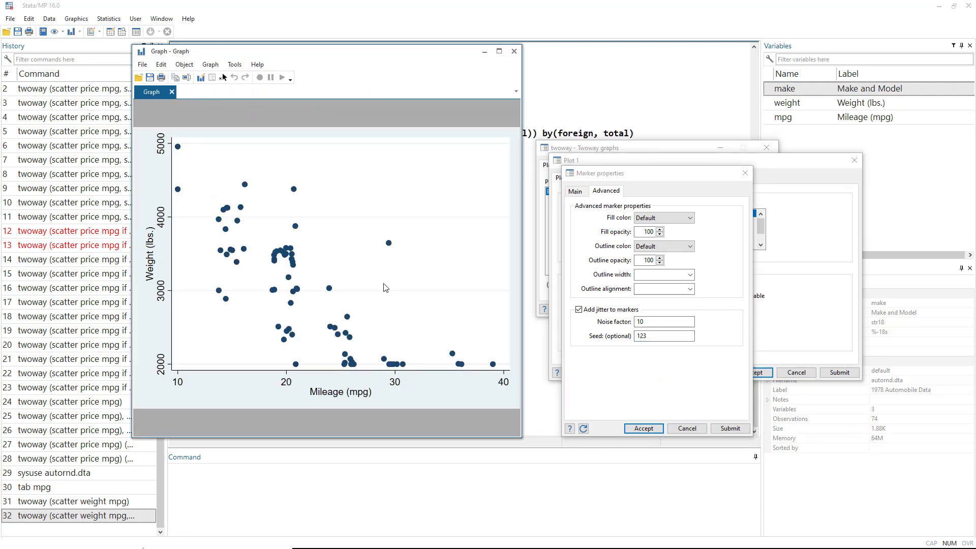
Close the marker properties, plot and twoway dialogs along with the jittered graph.
double_click(650, 322)
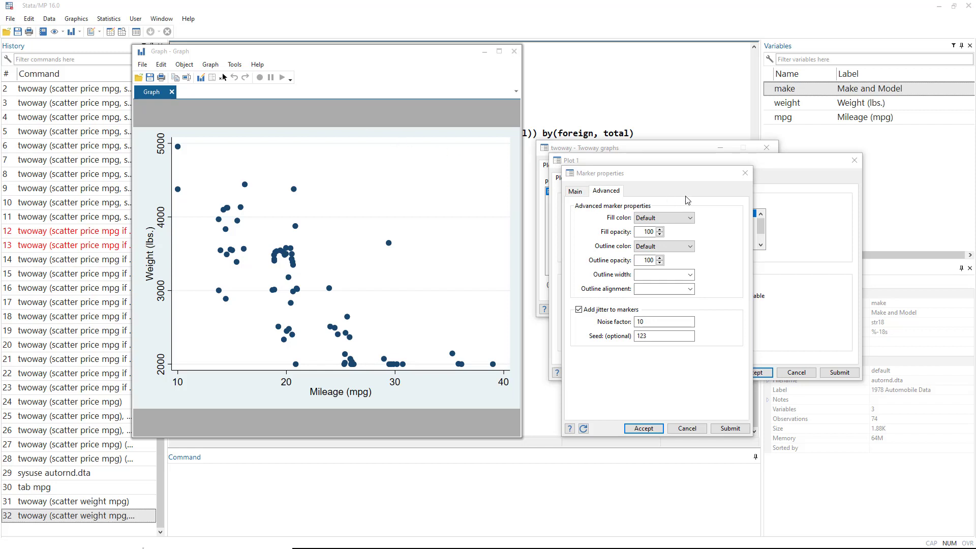
left_click(745, 173)
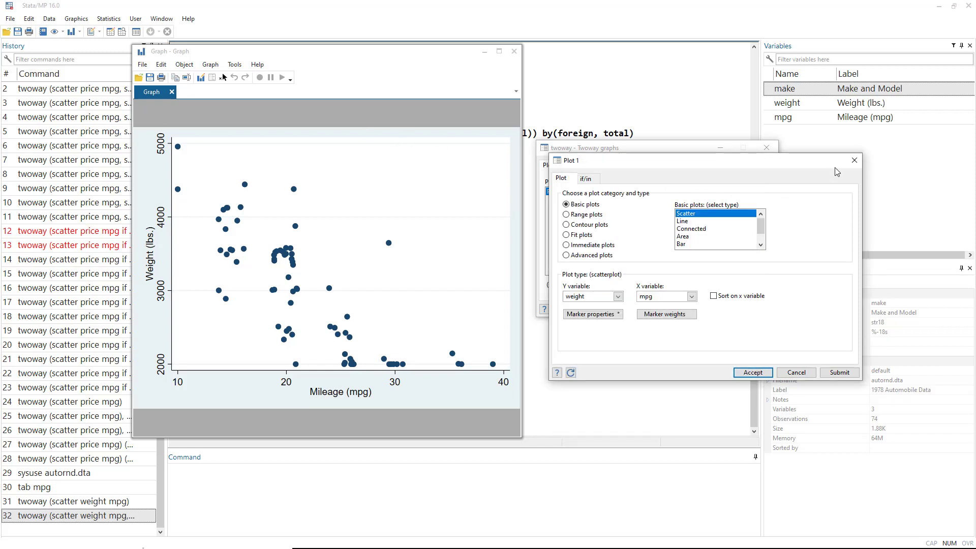
left_click(854, 160)
left_click(767, 147)
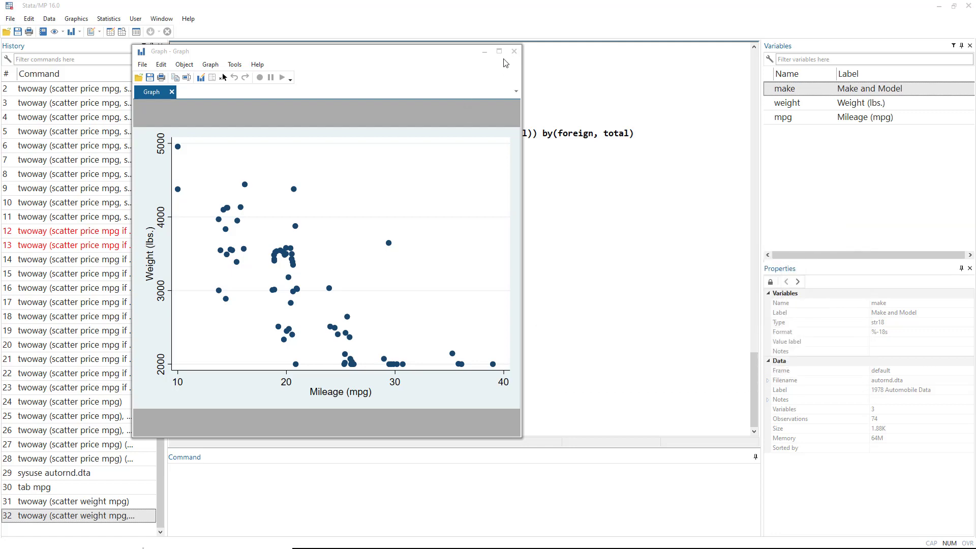
left_click(514, 51)
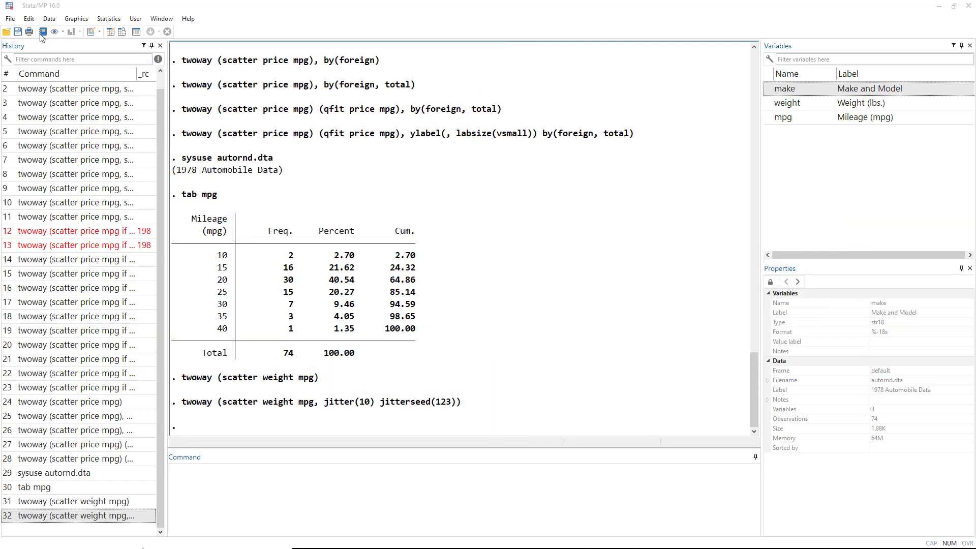
Load nlsw88.dta from the example datasets installed with Stata, close the help viewer, and look through its variables.
left_click(11, 18)
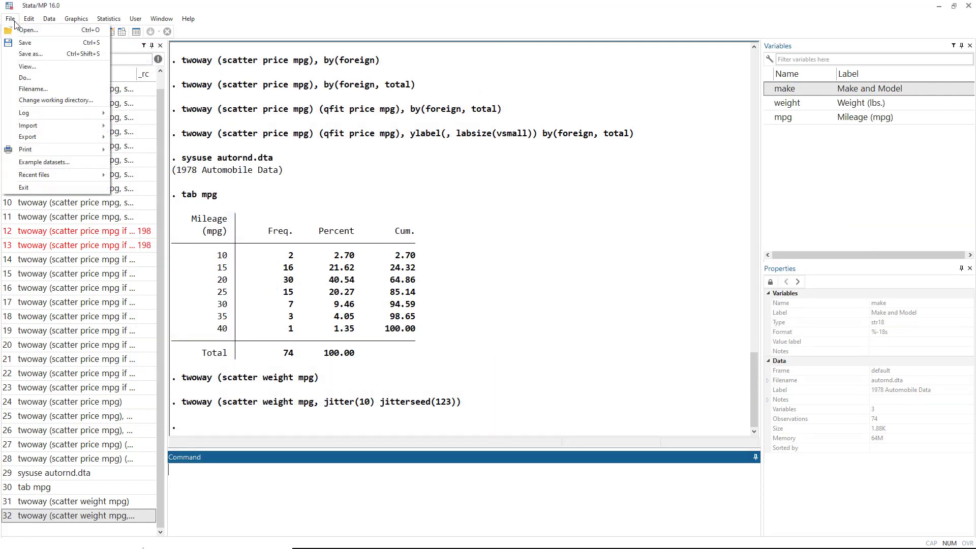
left_click(41, 162)
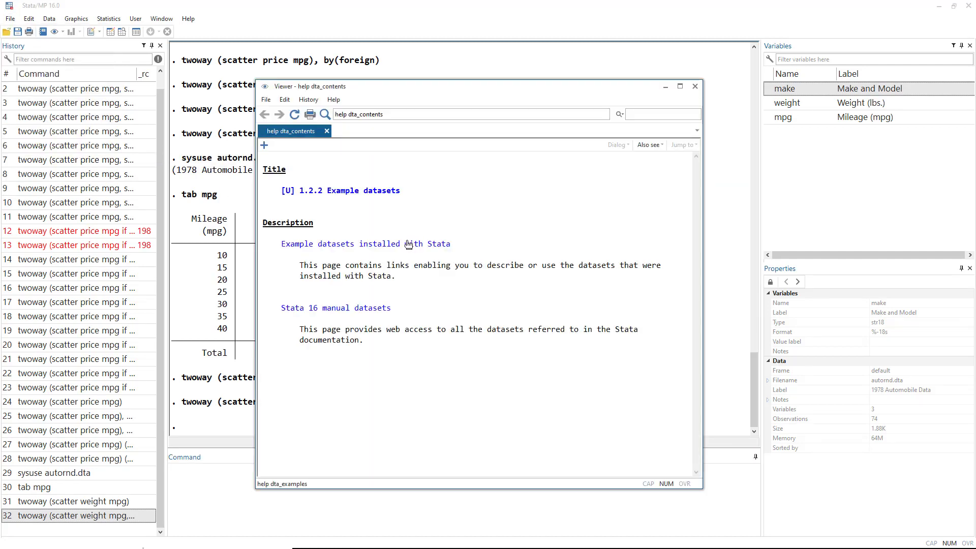
left_click(409, 245)
scroll(412, 361, "down", 3)
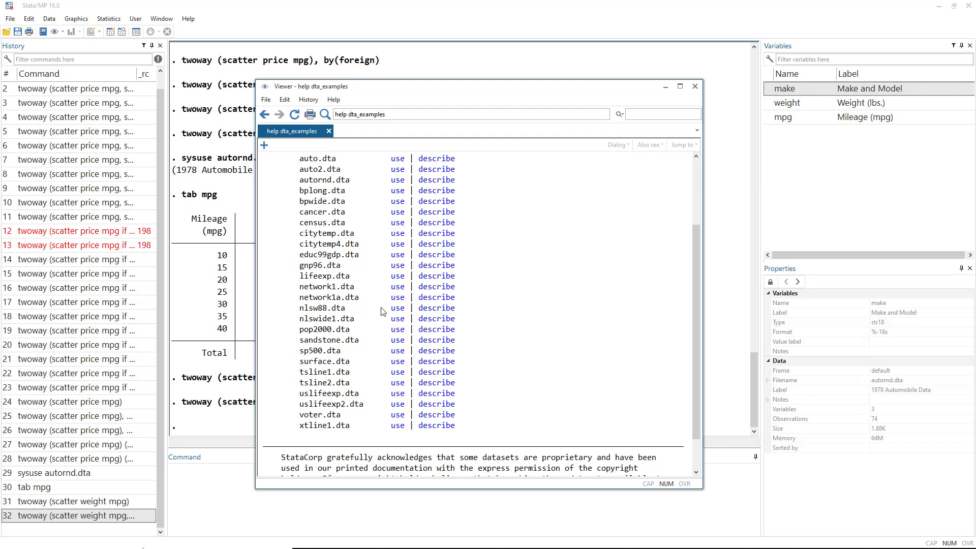
left_click(396, 309)
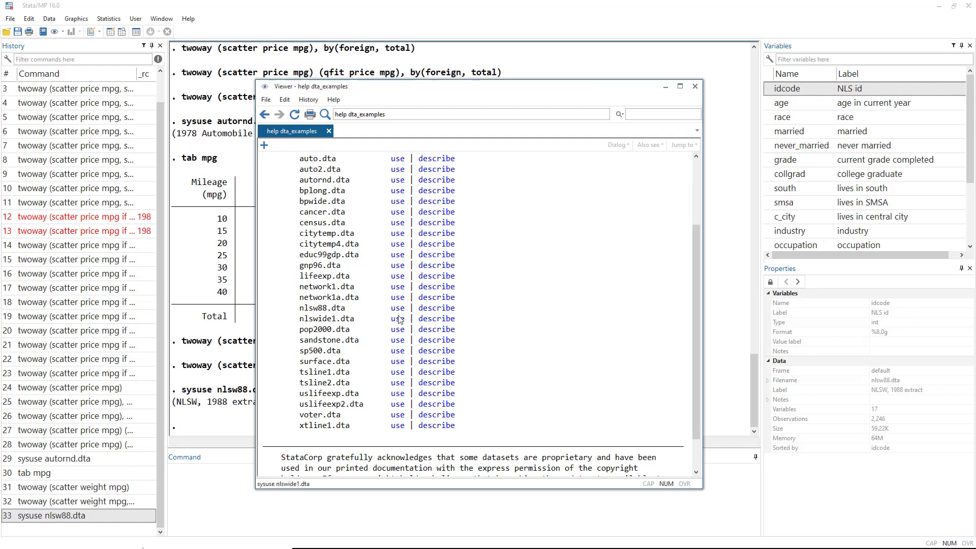
left_click(695, 86)
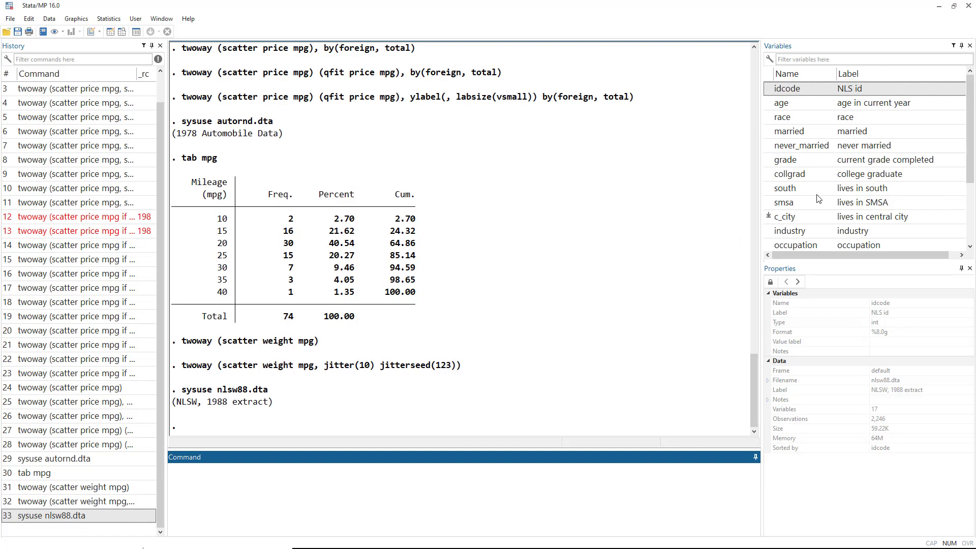
scroll(840, 176, "down", 2)
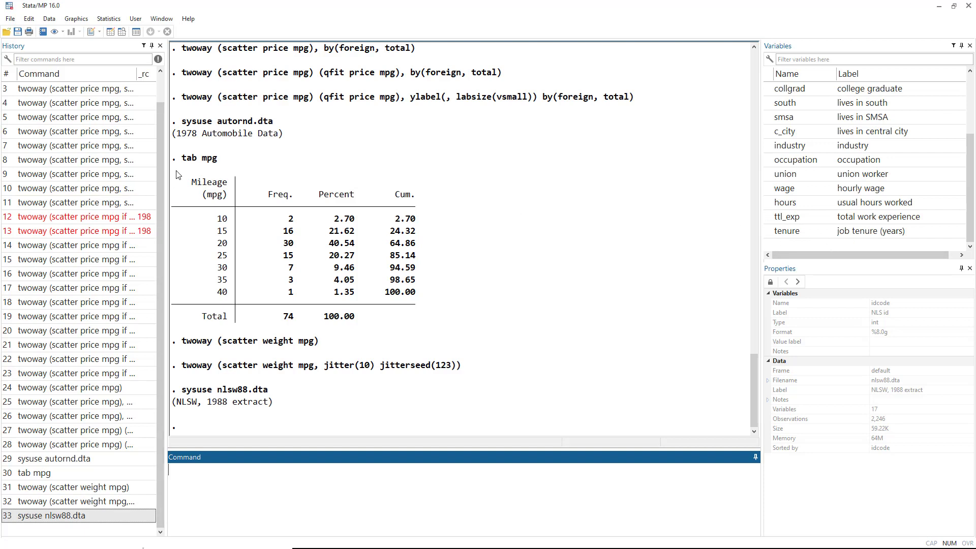
Clear the old plot variables, create a basic scatter plot of wage against tenure, and submit and accept it.
left_click(86, 21)
left_click(90, 32)
left_click(642, 194)
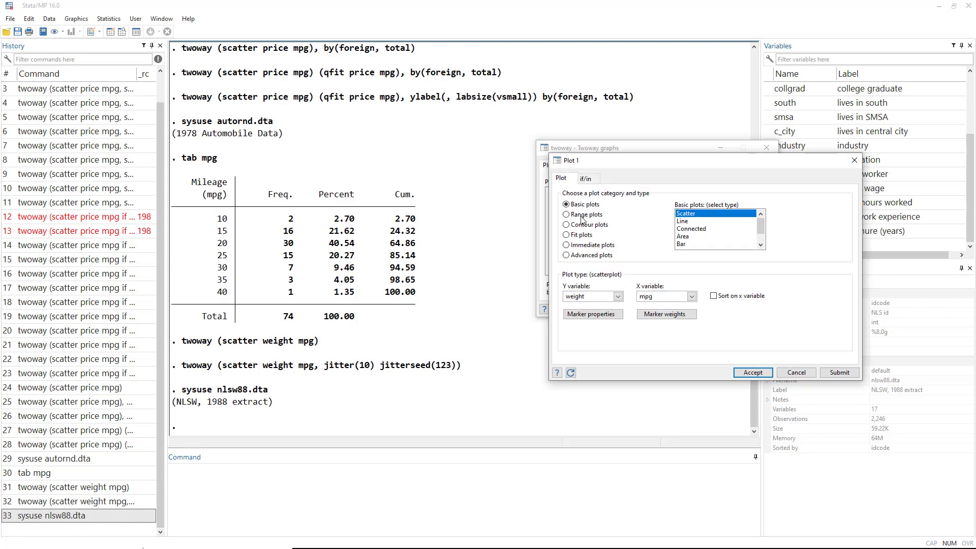
left_click(618, 297)
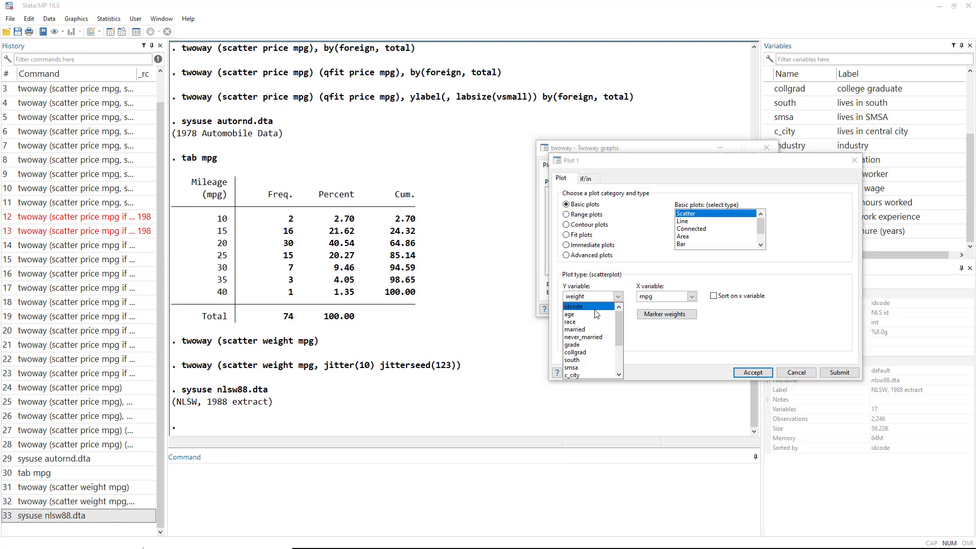
left_click(695, 347)
left_click(571, 373)
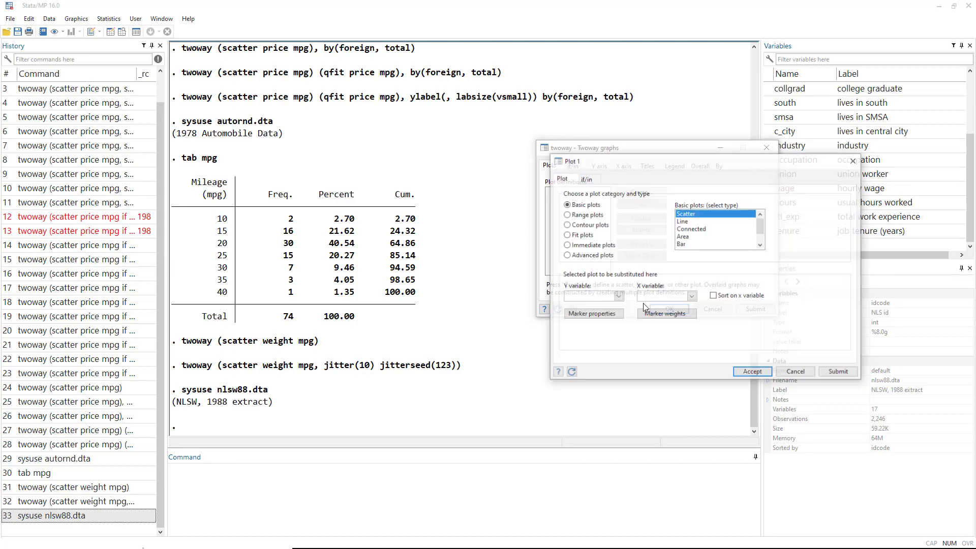
left_click(612, 299)
scroll(589, 340, "down", 3)
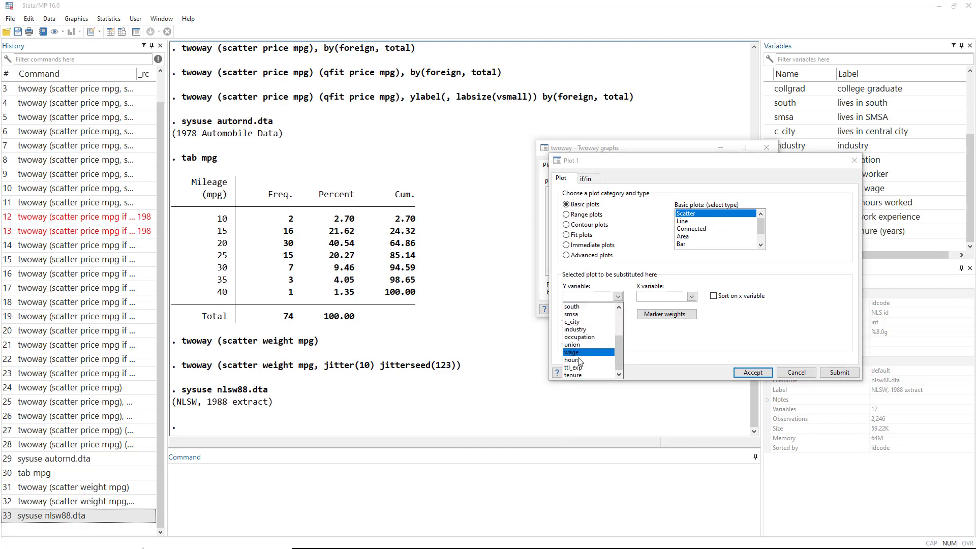
left_click(579, 359)
left_click(691, 296)
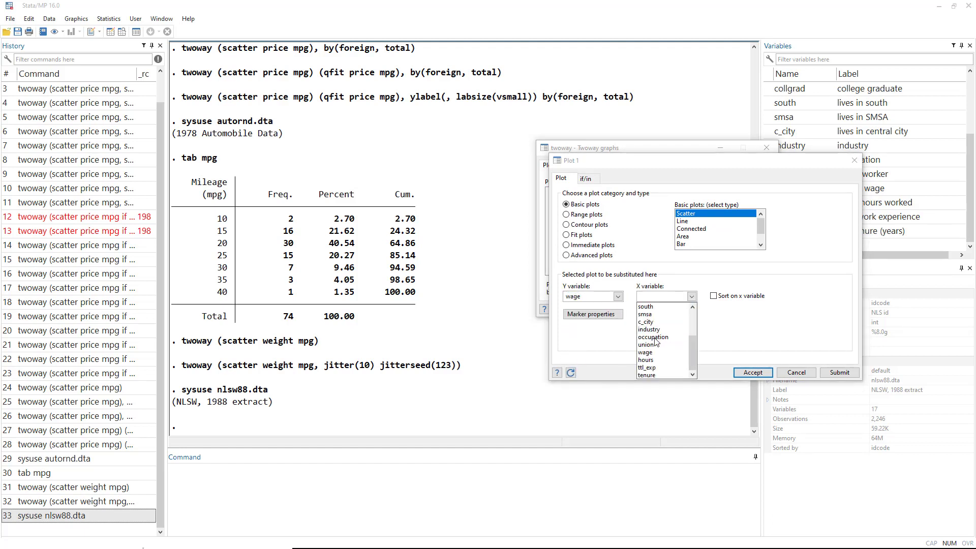
left_click(661, 368)
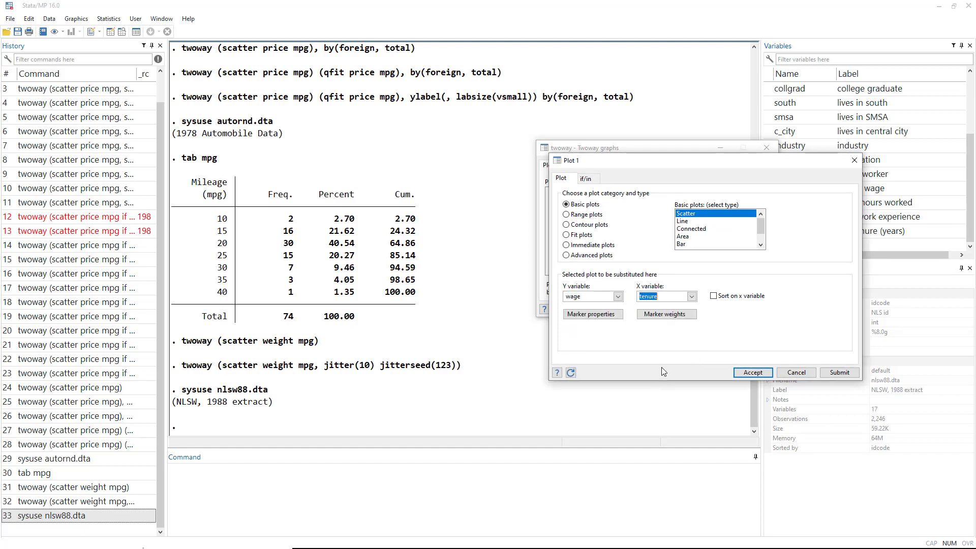
left_click(840, 372)
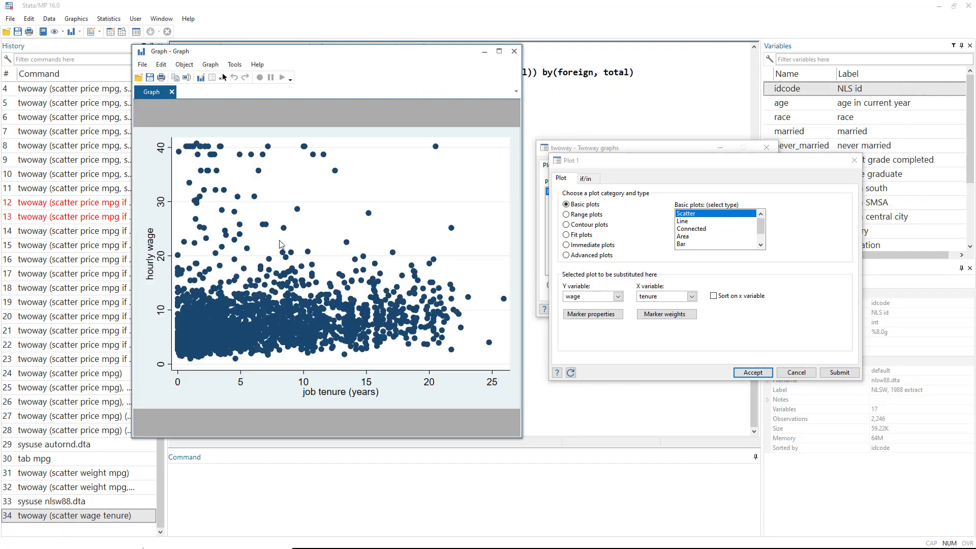
left_click(747, 372)
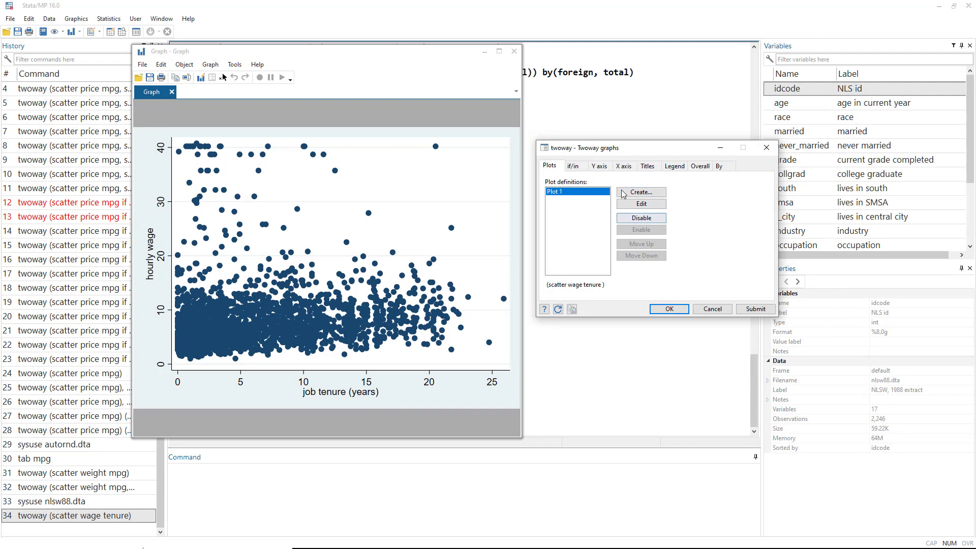
Create a second plot as a linear prediction fit of wage against tenure, and accept it.
left_click(643, 203)
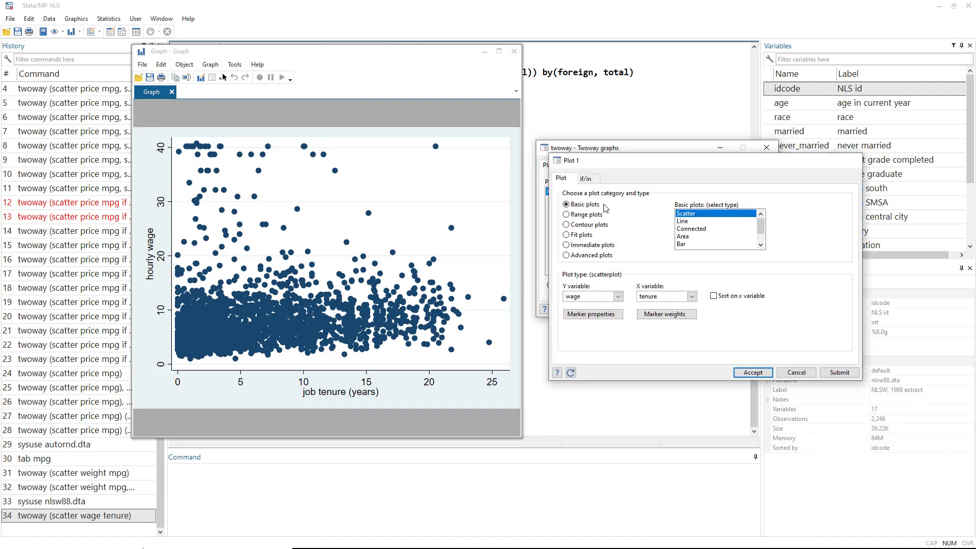
key("Escape")
left_click(643, 193)
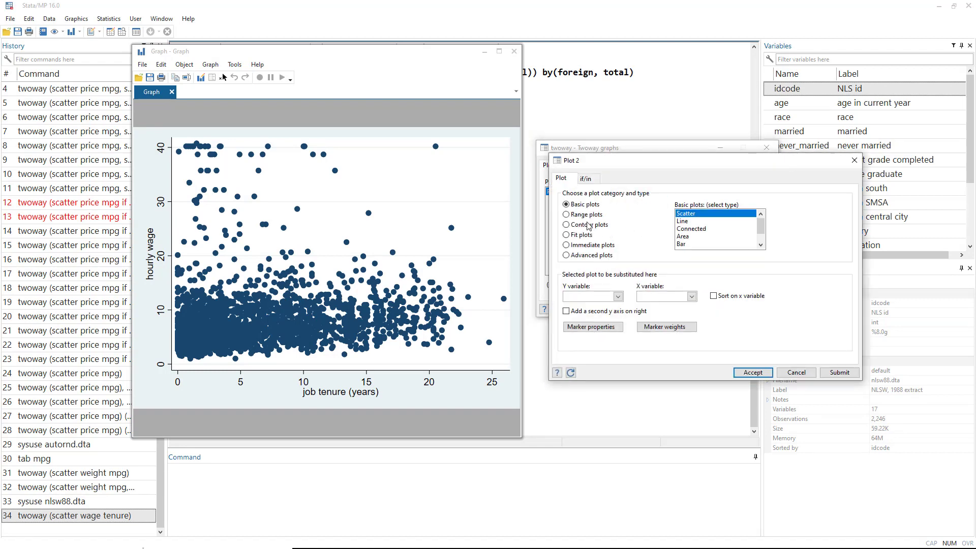
left_click(581, 234)
left_click(617, 297)
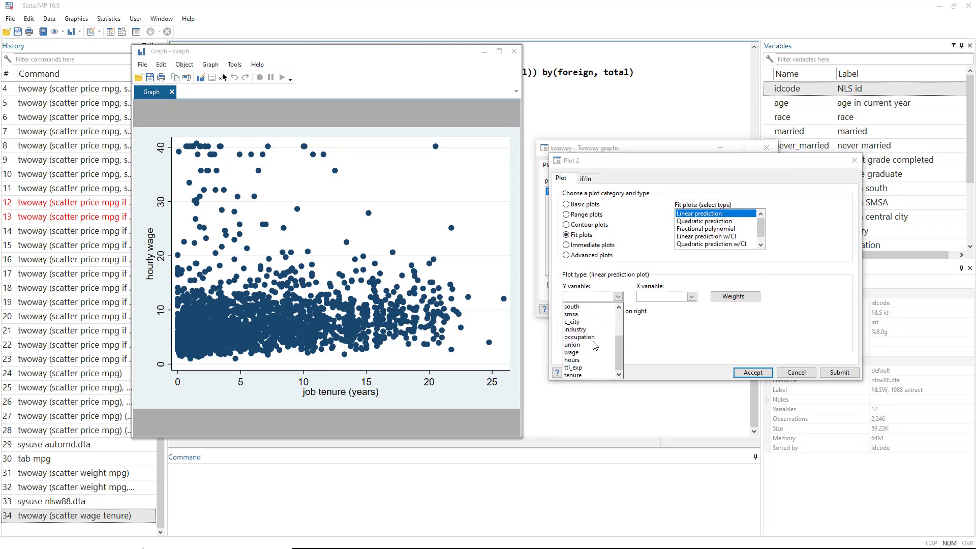
left_click(584, 359)
left_click(692, 297)
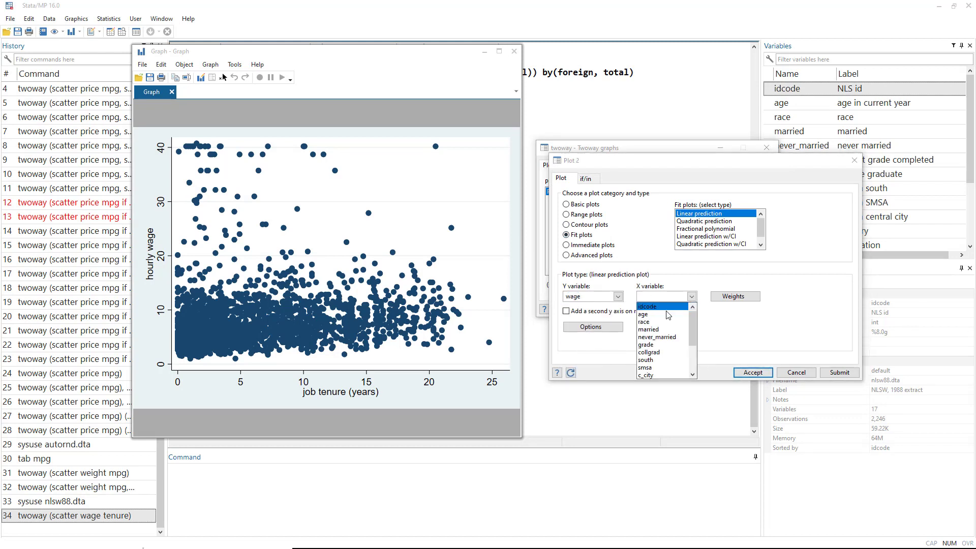
left_click(652, 380)
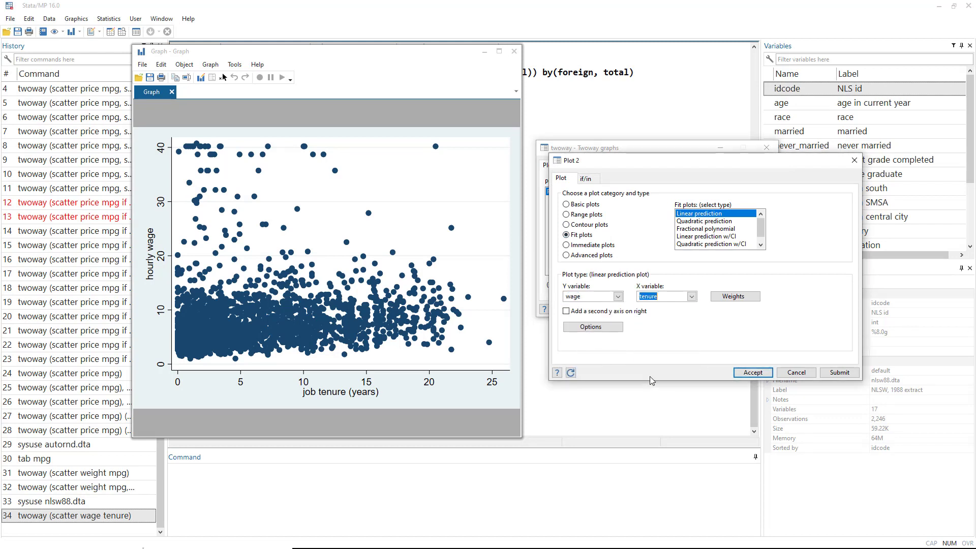
left_click(753, 373)
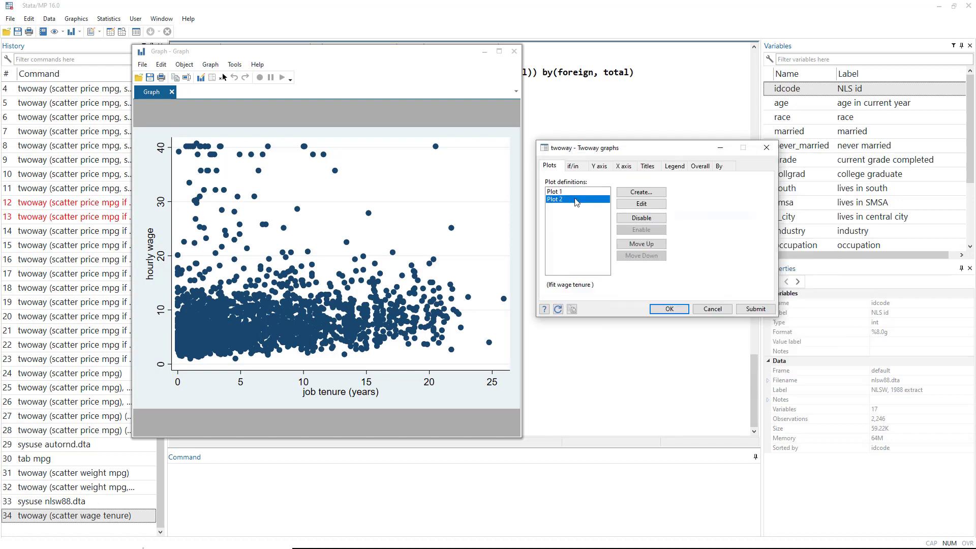
Create a third plot as a quadratic prediction fit of wage against tenure, then submit and accept it.
left_click(641, 192)
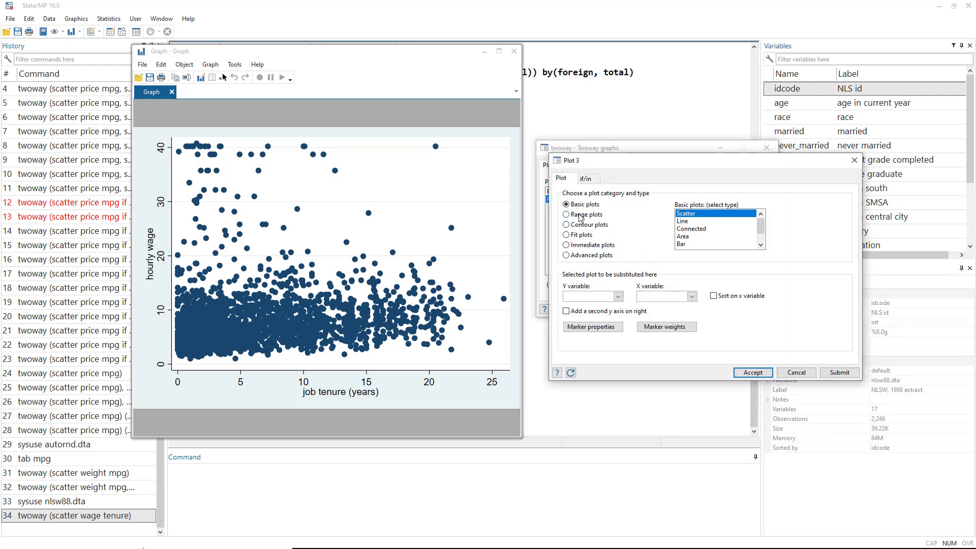
left_click(579, 234)
left_click(686, 221)
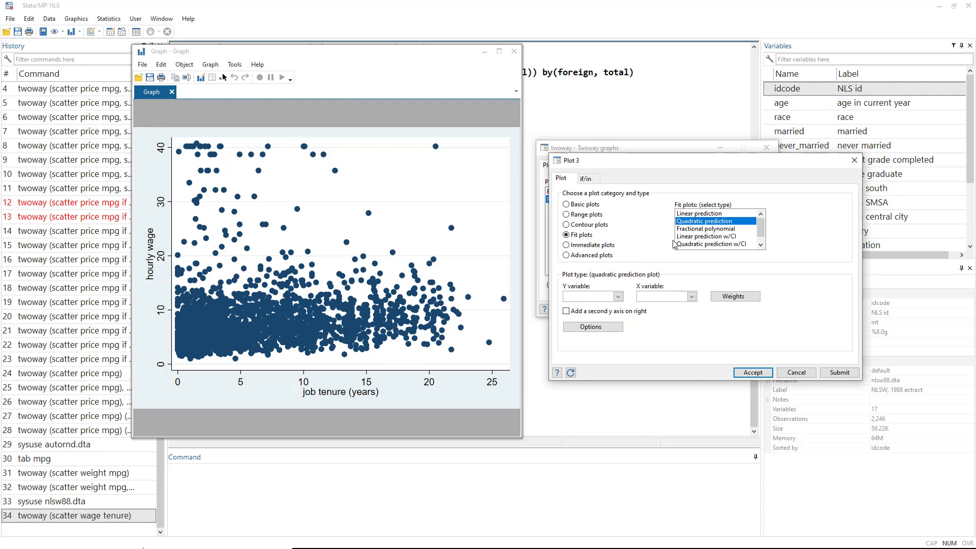
left_click(617, 297)
left_click(589, 351)
left_click(692, 296)
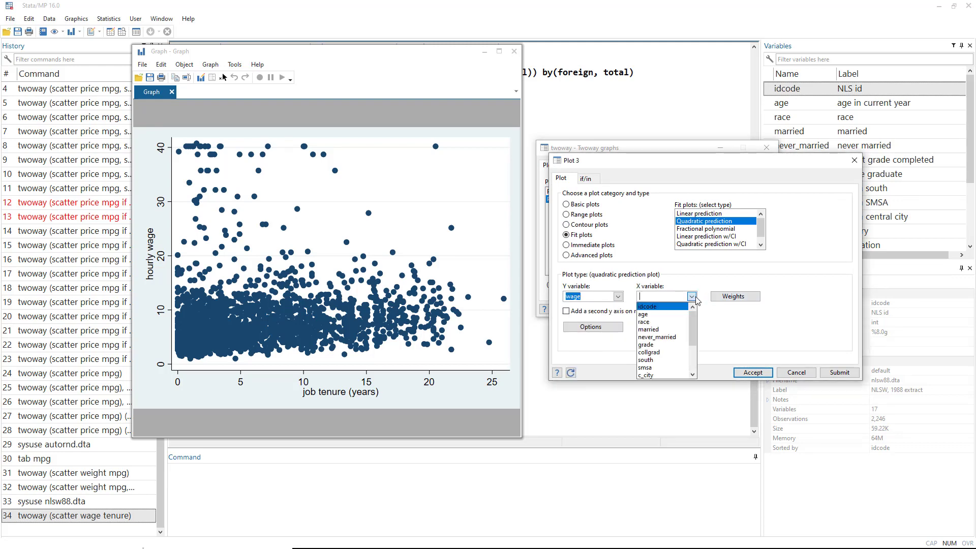
scroll(661, 346, "down", 3)
left_click(661, 375)
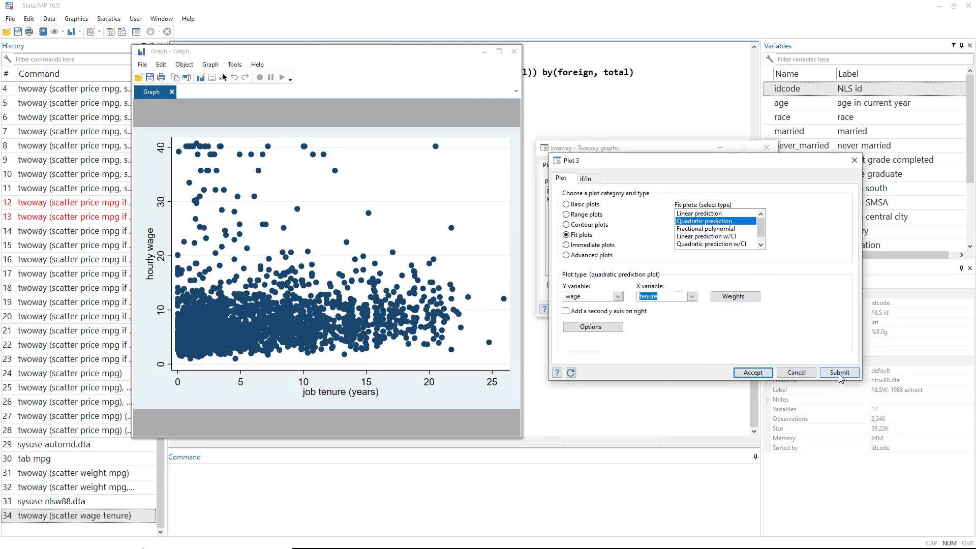
left_click(839, 373)
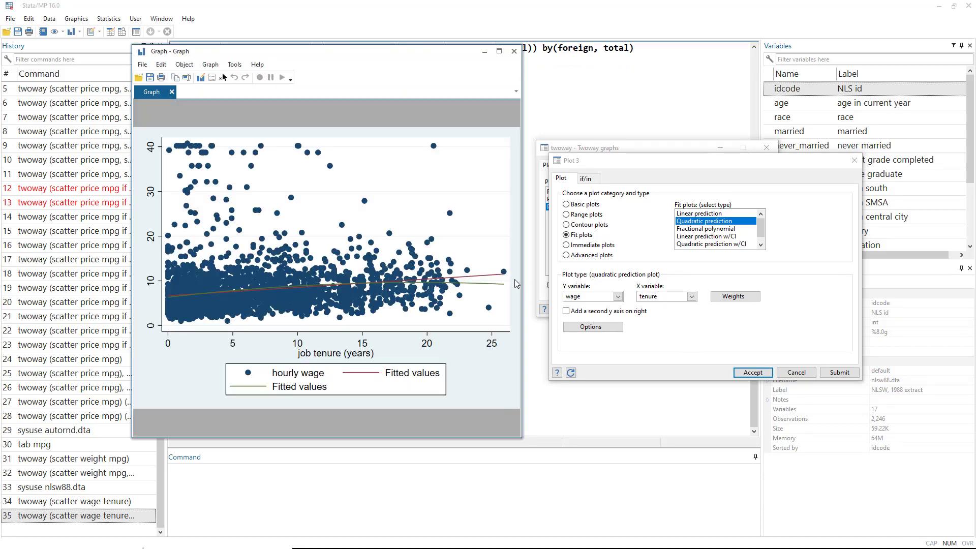
left_click(753, 374)
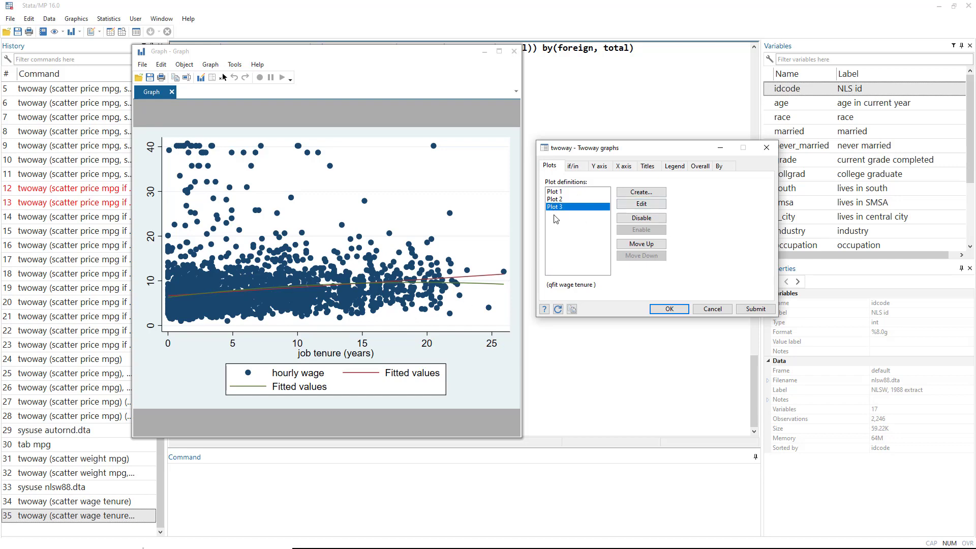
Move the scatter plot below both fit plots in the plot definitions and submit the graph.
left_click(557, 193)
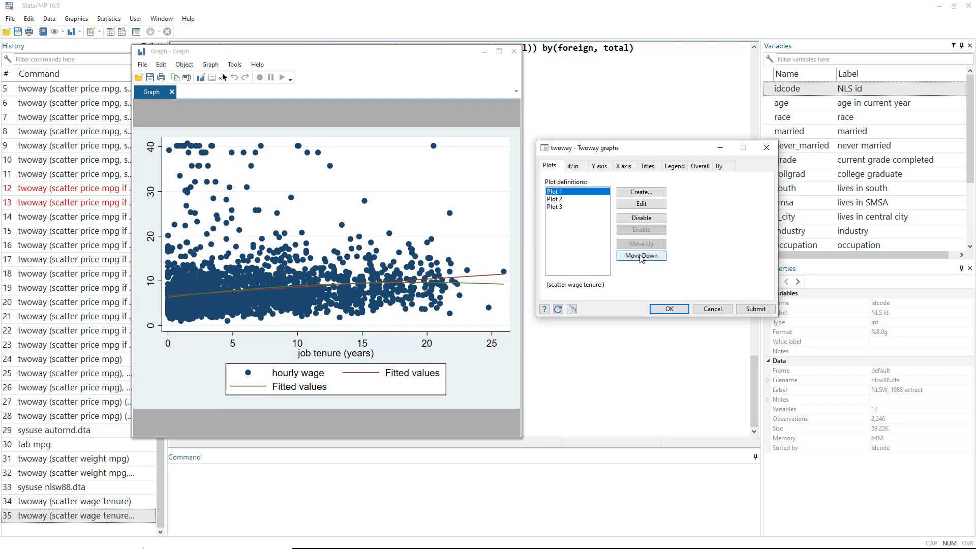
left_click(641, 256)
left_click(641, 256)
left_click(768, 315)
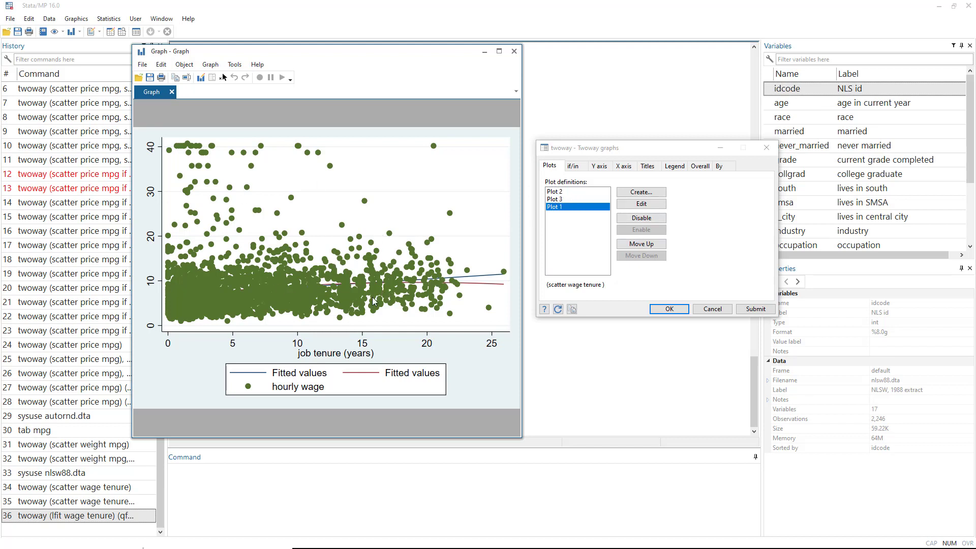
Review the plot definitions, move the scatter plot back above both fit plots, and resubmit the graph.
left_click(559, 192)
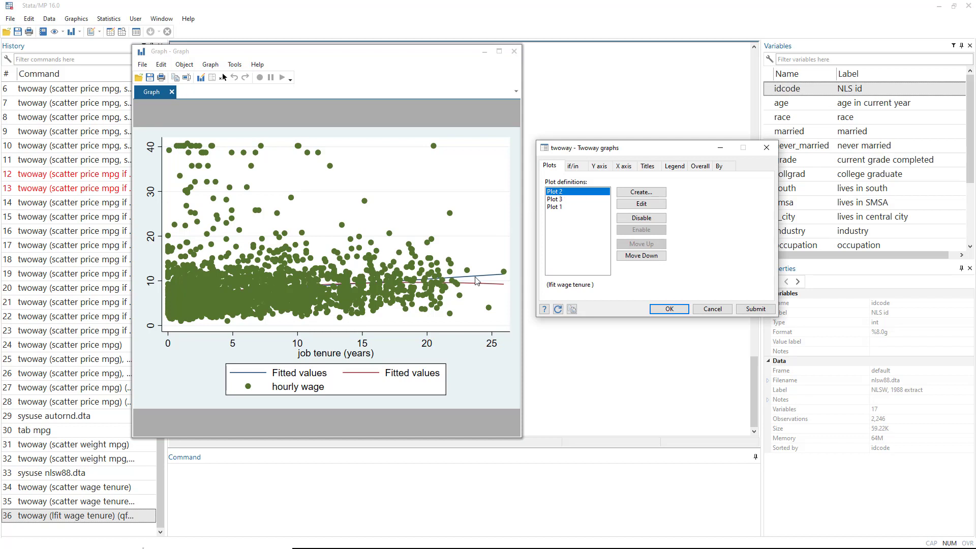
left_click(556, 199)
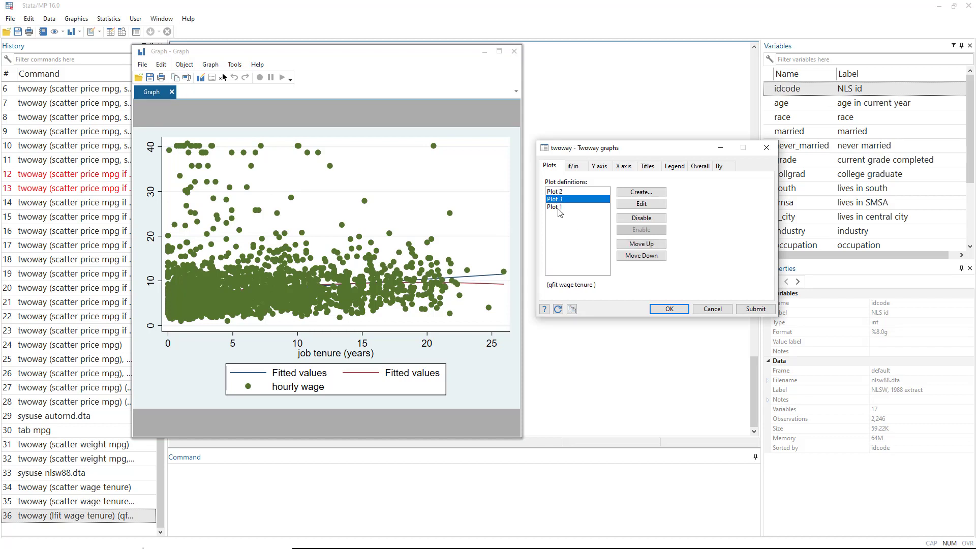
left_click(558, 208)
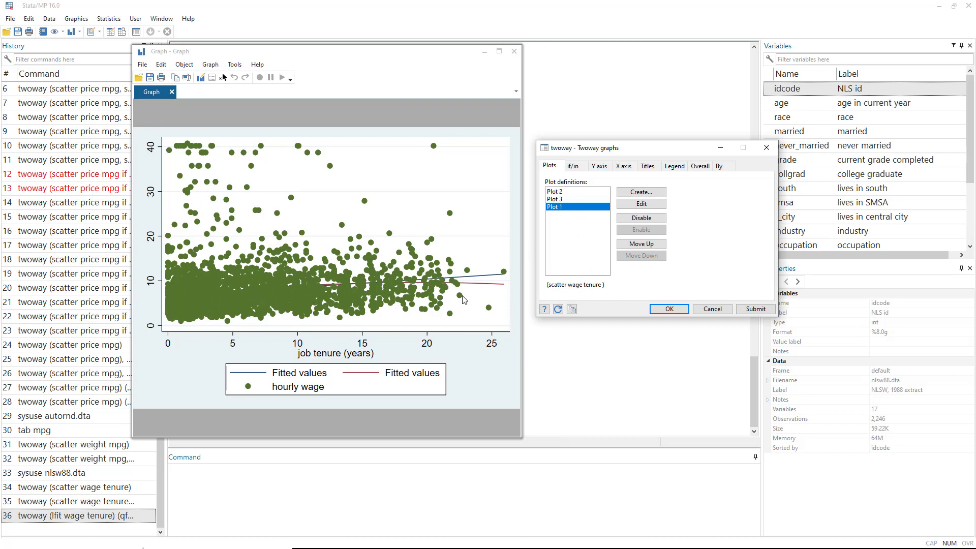
left_click(655, 244)
left_click(656, 244)
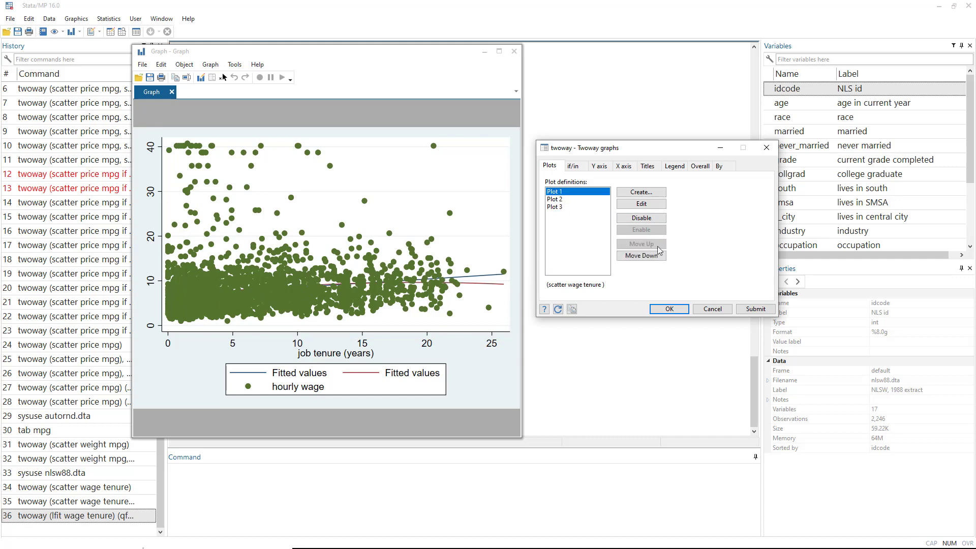
left_click(756, 308)
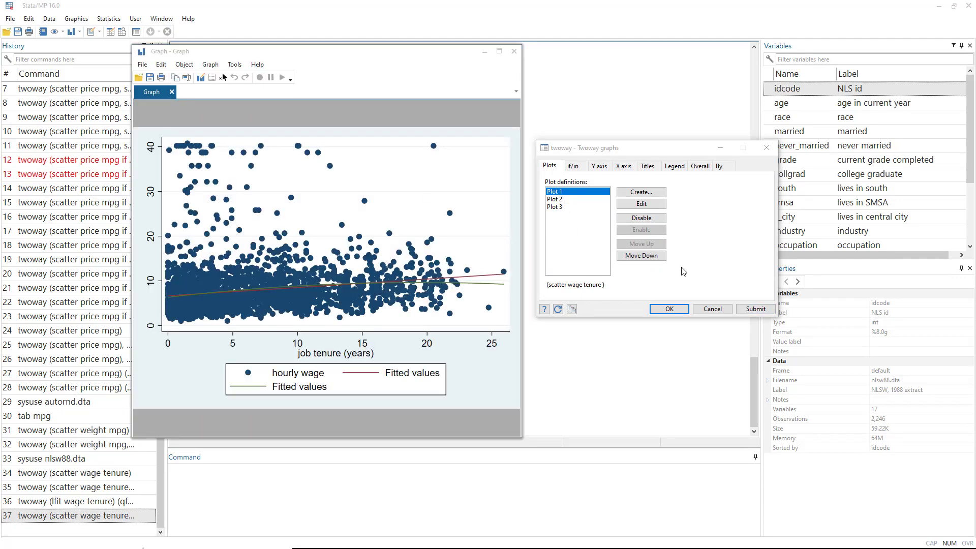
Set the line width of Plot 2, the linear prediction, to Thick and accept the changes.
left_click(565, 200)
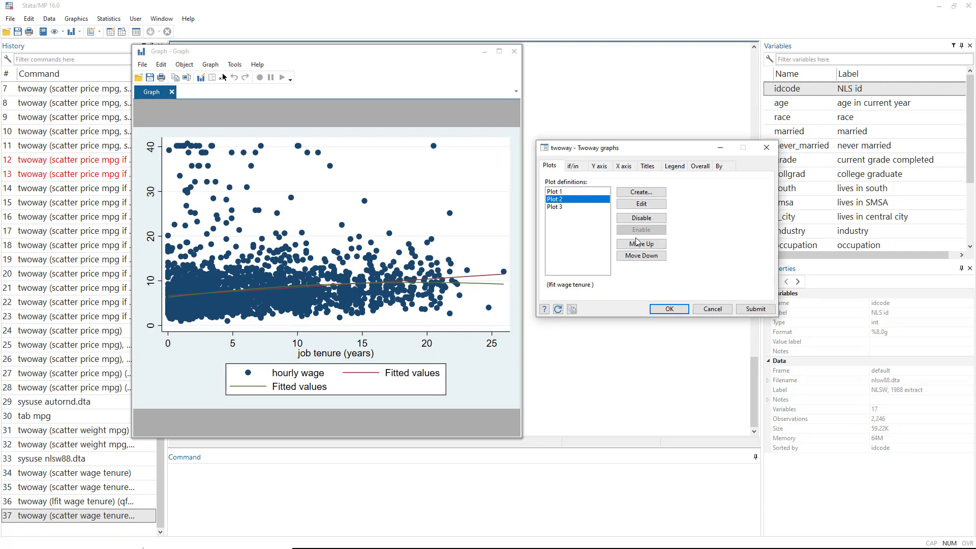
left_click(642, 204)
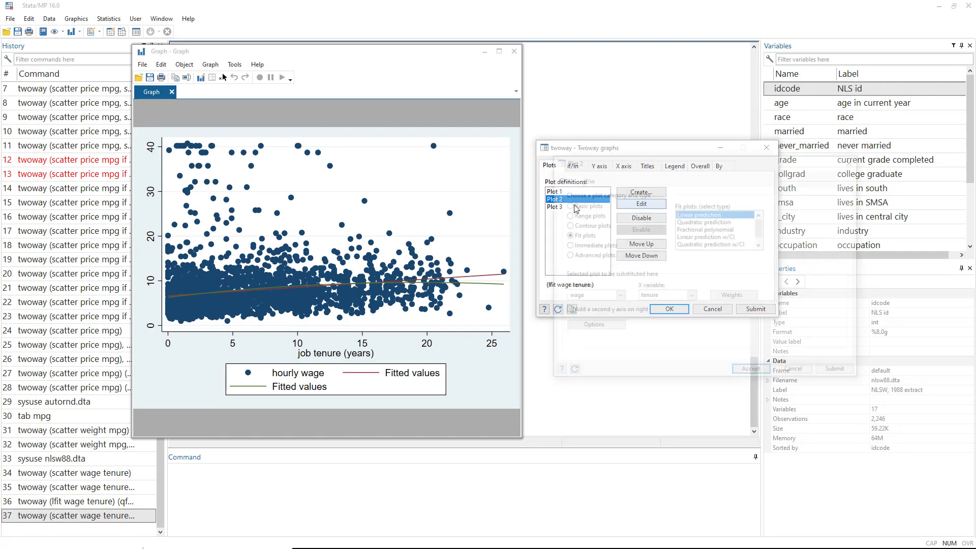
left_click(590, 328)
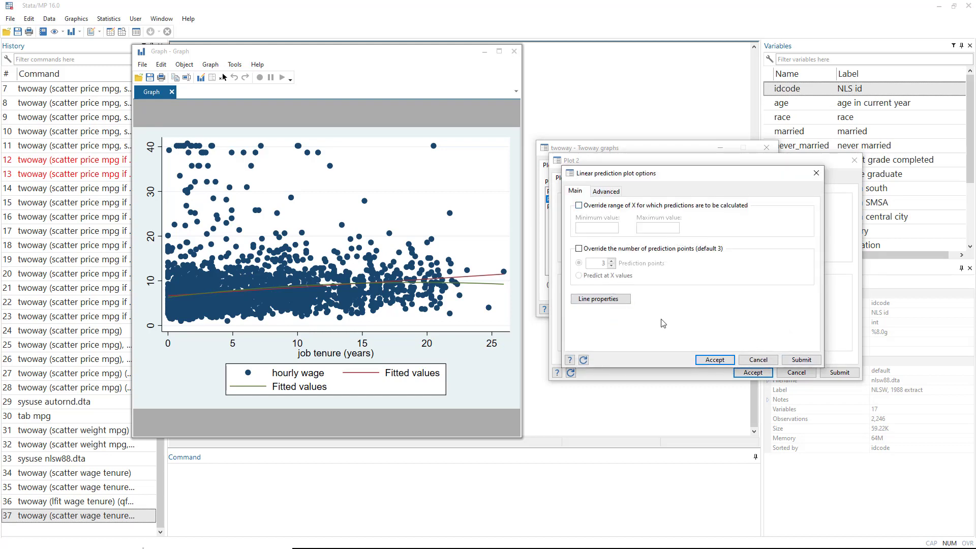
left_click(591, 299)
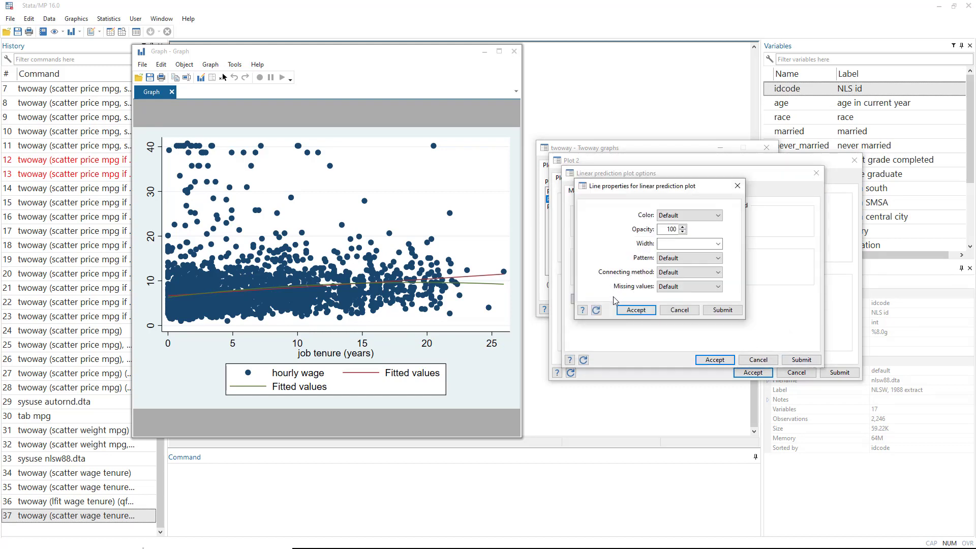
left_click(718, 245)
left_click(718, 245)
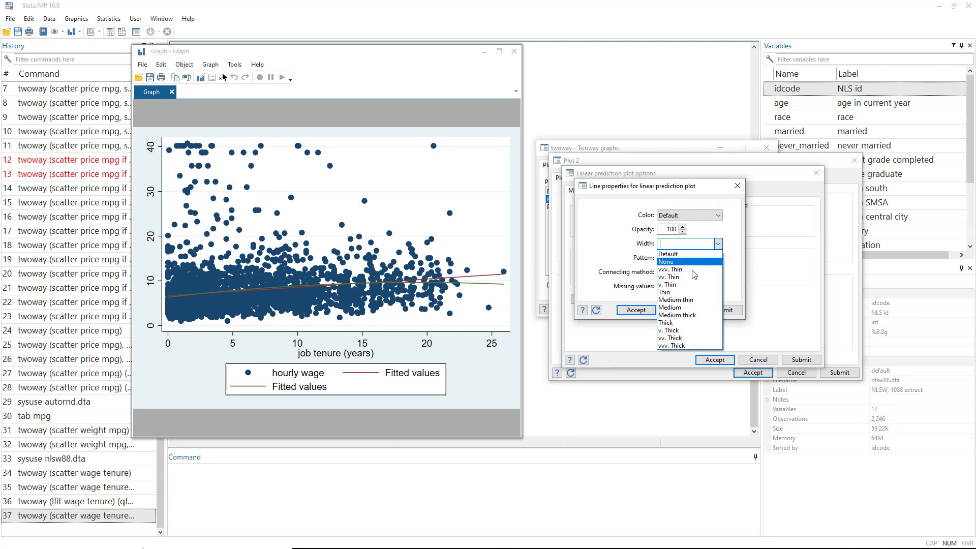
left_click(683, 323)
left_click(636, 310)
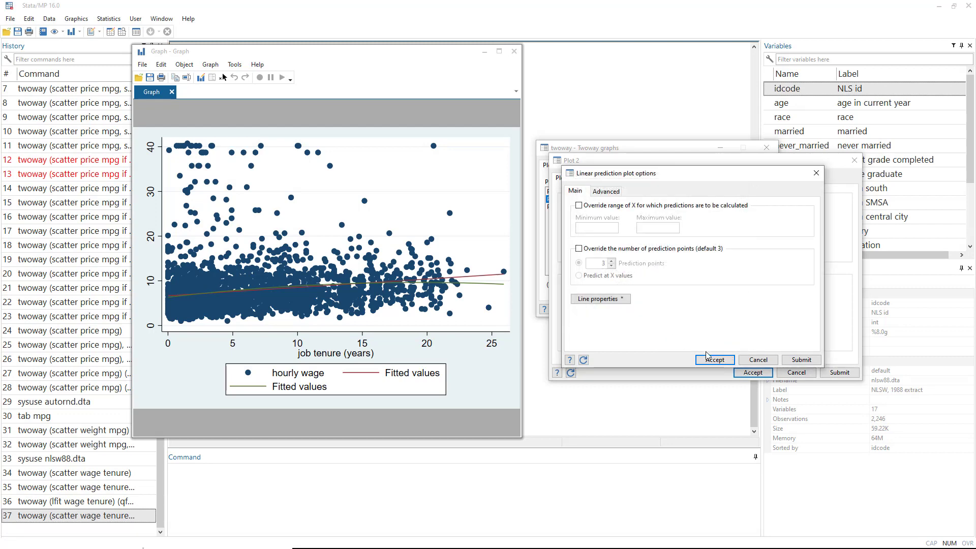
left_click(714, 359)
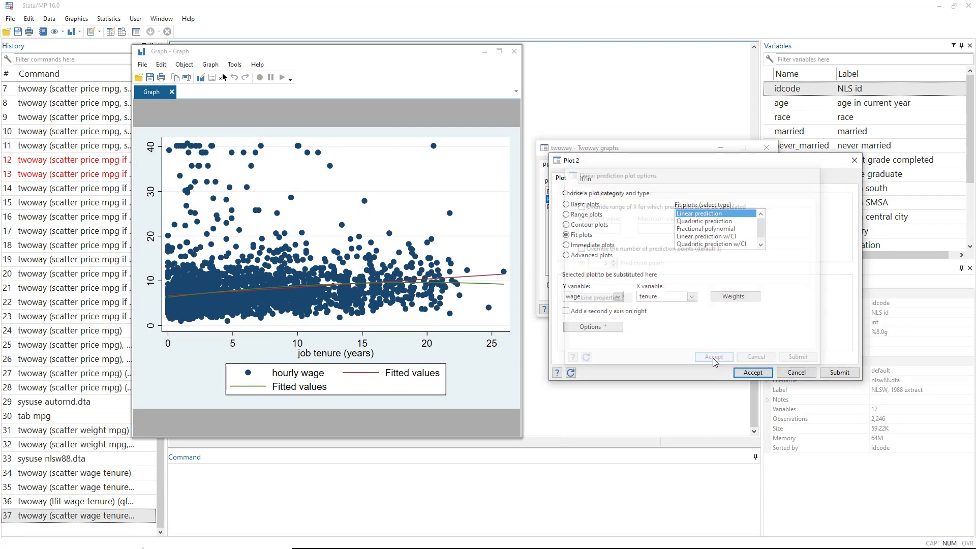
left_click(753, 373)
Set the line width of Plot 3, the quadratic prediction, to Thick, then submit and accept the plot.
left_click(555, 207)
left_click(641, 203)
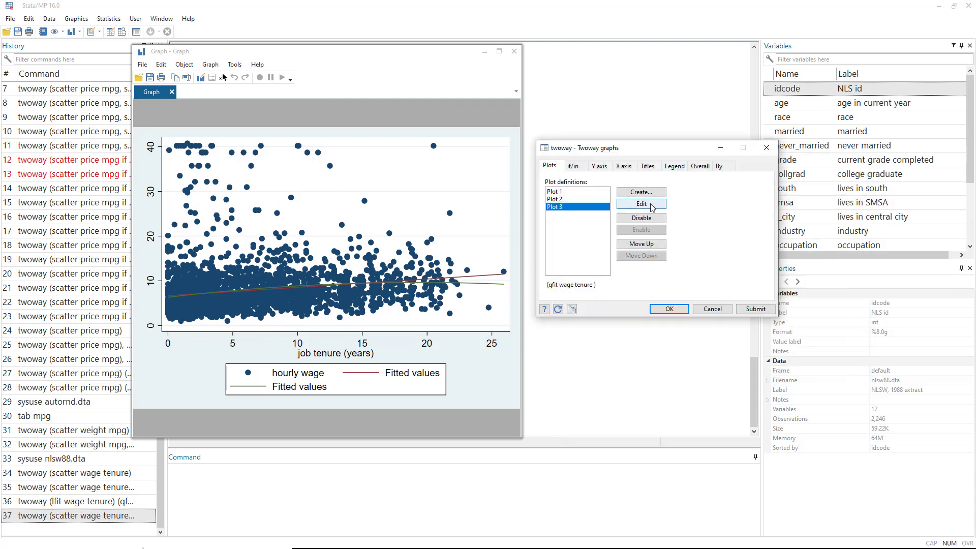
left_click(593, 327)
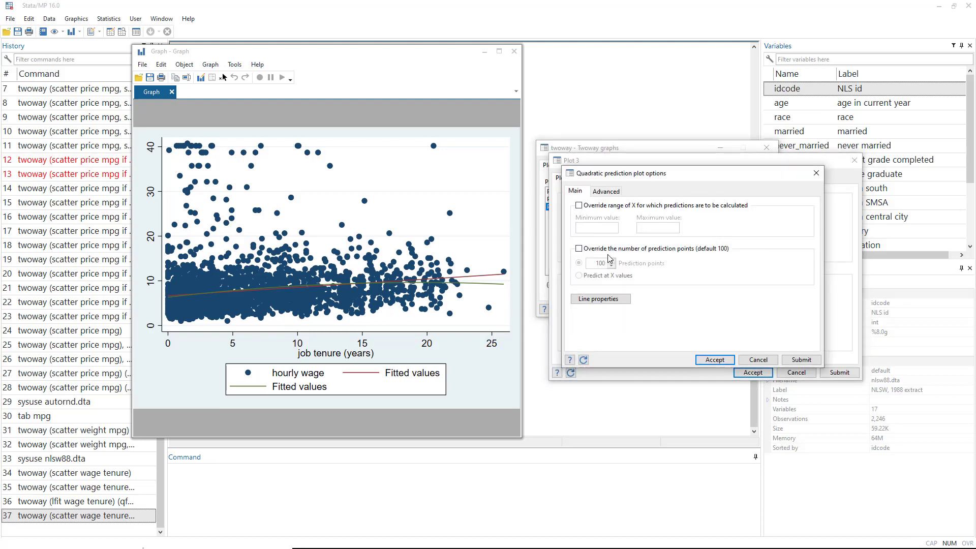
left_click(601, 298)
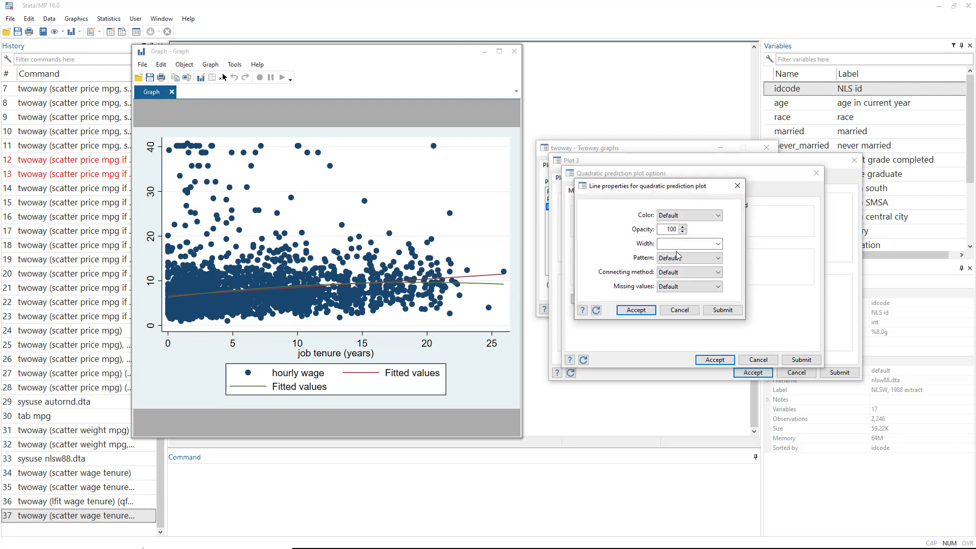
left_click(718, 244)
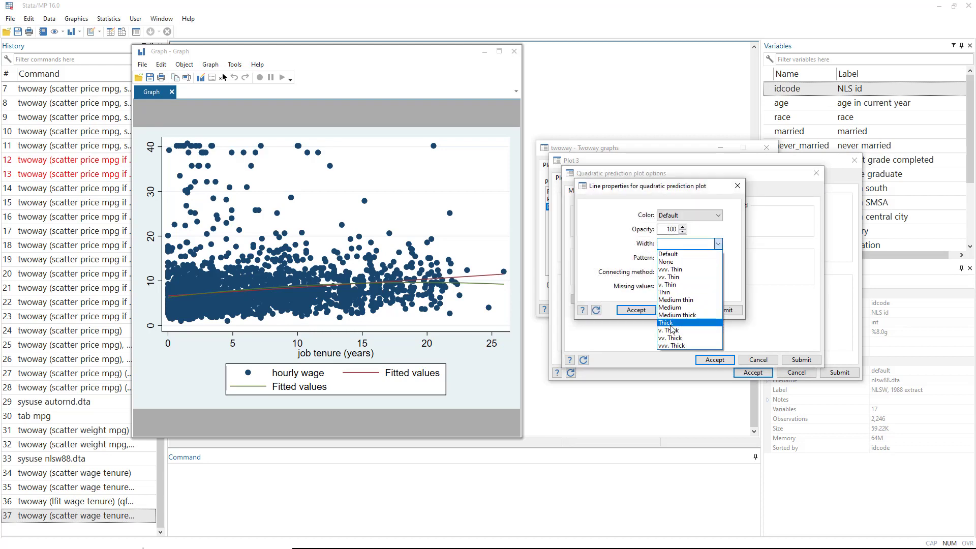
left_click(671, 299)
left_click(636, 310)
left_click(715, 360)
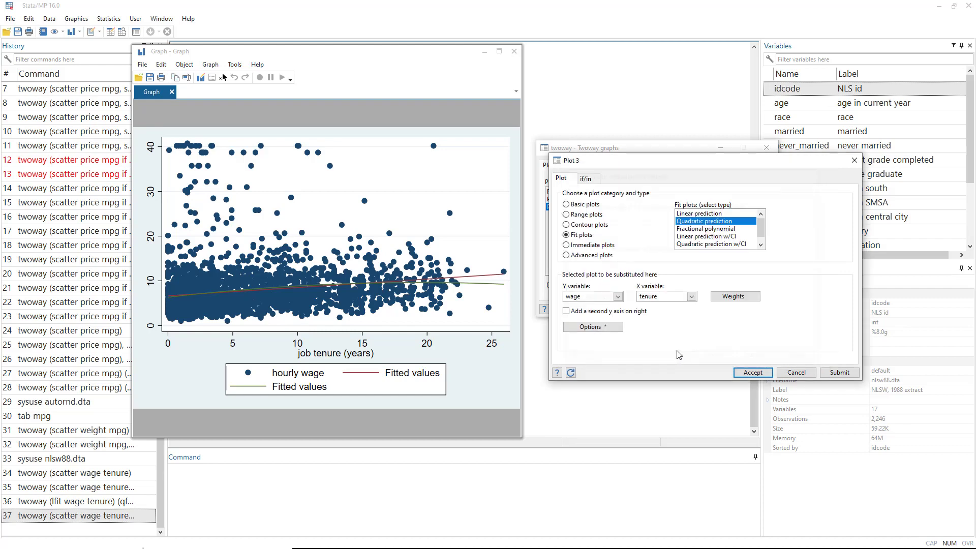
left_click(838, 373)
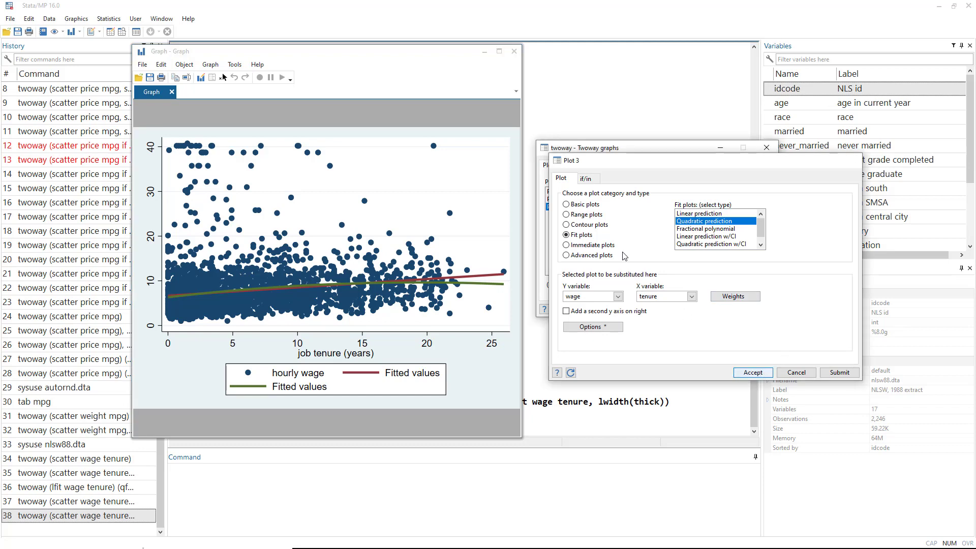
left_click(753, 372)
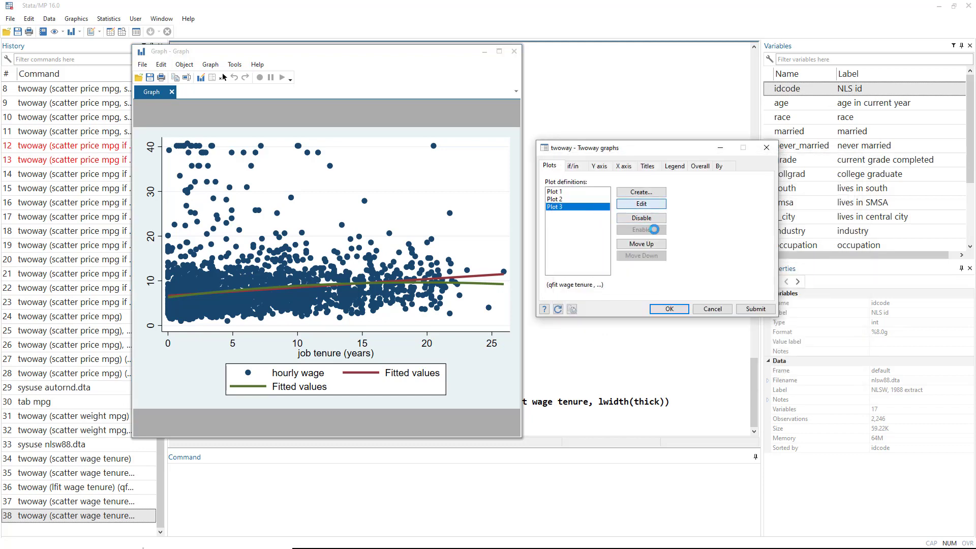
Set the quadratic prediction line's color to Green and its pattern to Dash, and submit the graph.
left_click(638, 204)
left_click(592, 326)
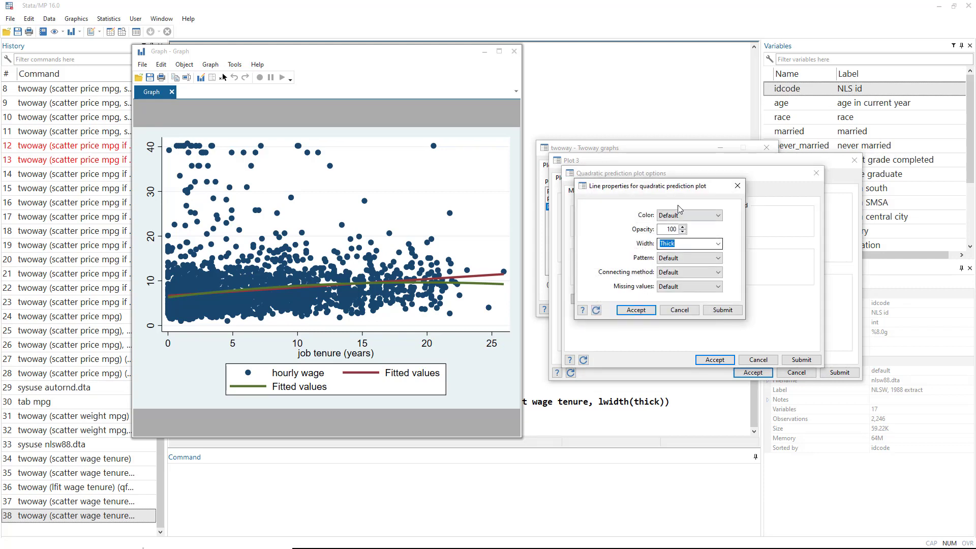
left_click(704, 216)
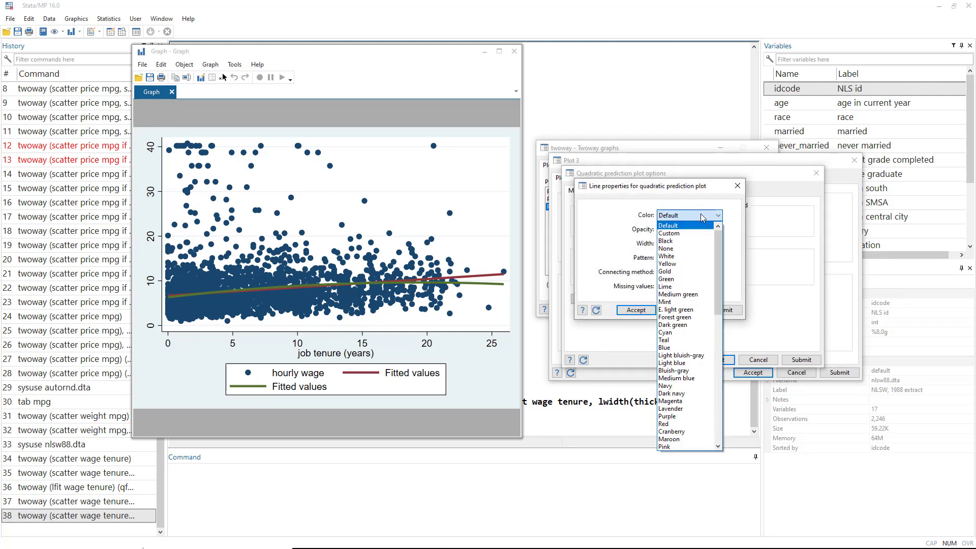
left_click(680, 279)
left_click(679, 263)
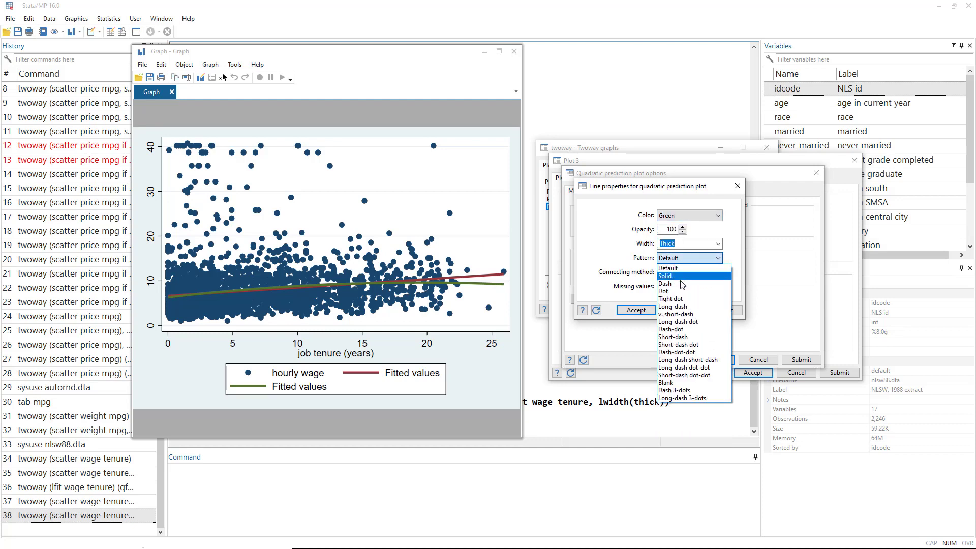
left_click(678, 287)
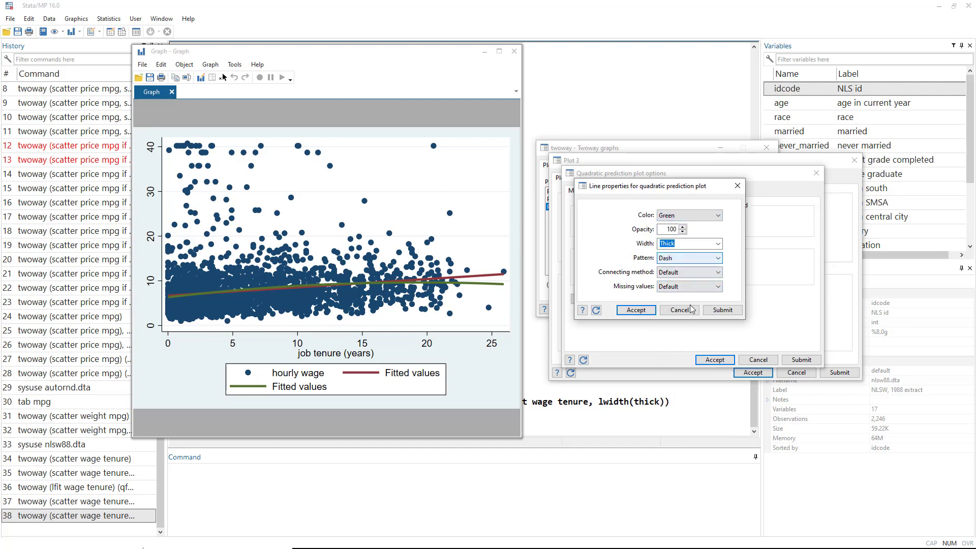
left_click(725, 312)
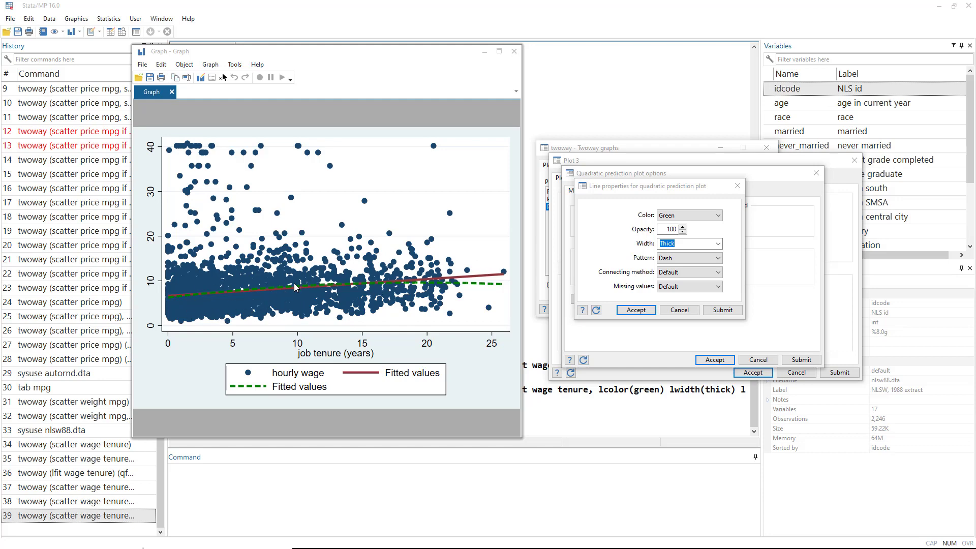
Close the graph window and all open line properties, prediction options, plot and twoway dialogs.
left_click(514, 51)
left_click(738, 186)
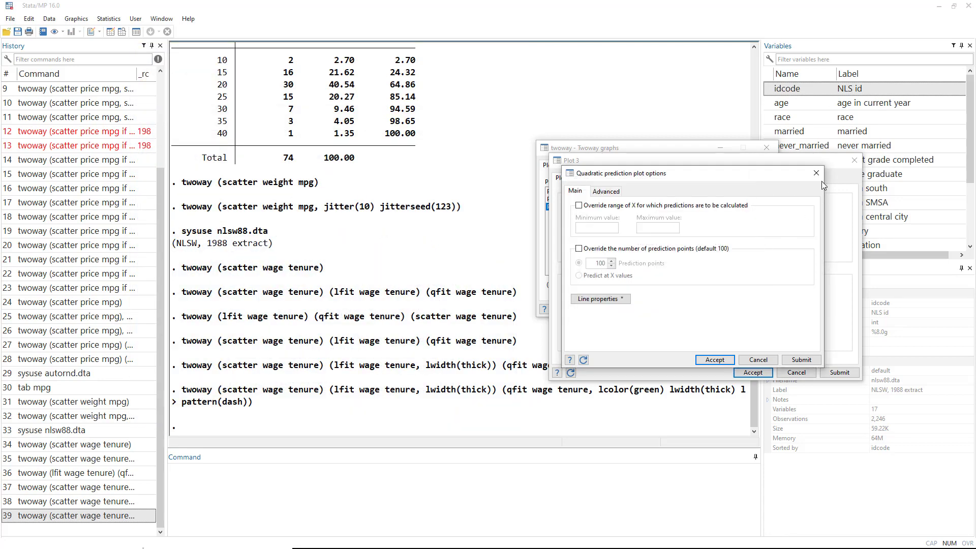
left_click(816, 172)
left_click(854, 160)
left_click(769, 149)
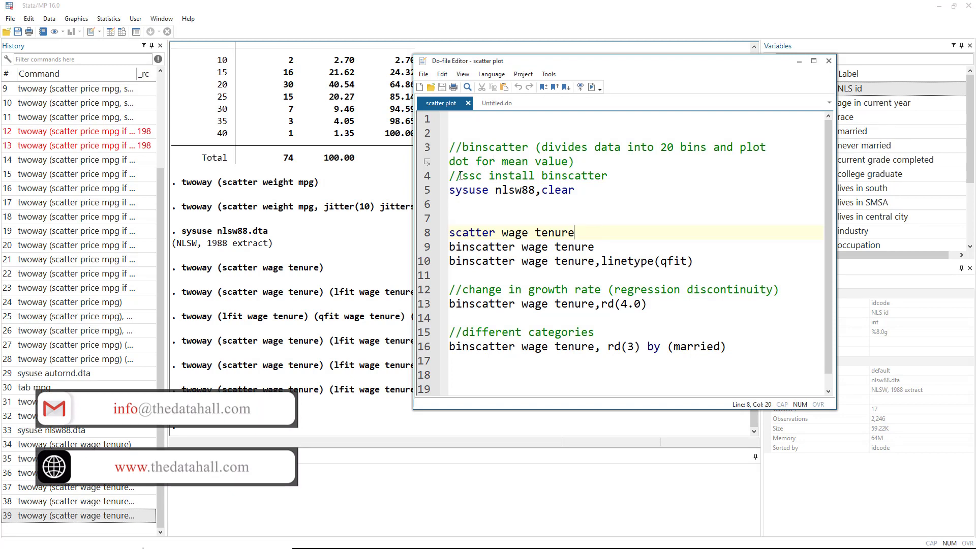
Review the do-file comments on installing binscatter from SSC and on dividing the data into 20 bins with mean-value dots.
left_click_drag(463, 175, 623, 175)
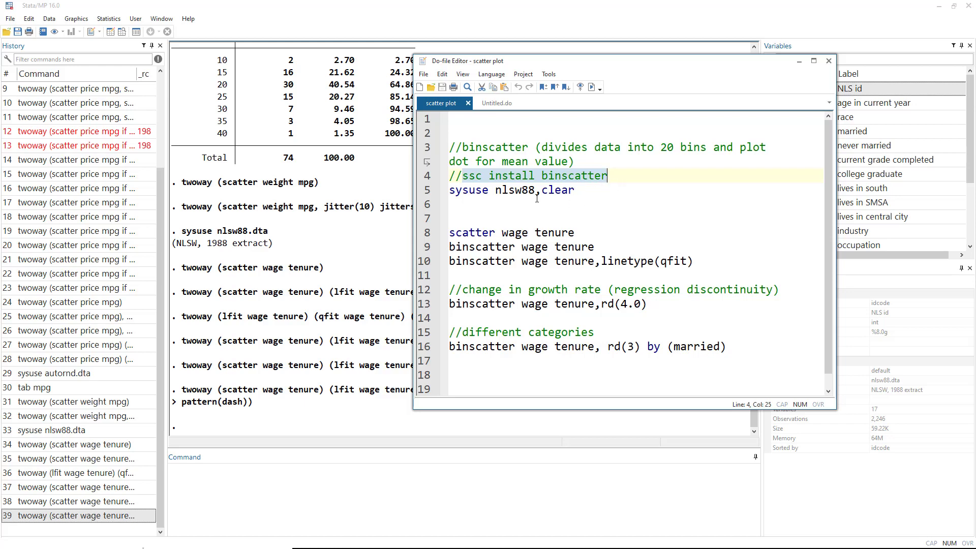
left_click(557, 177)
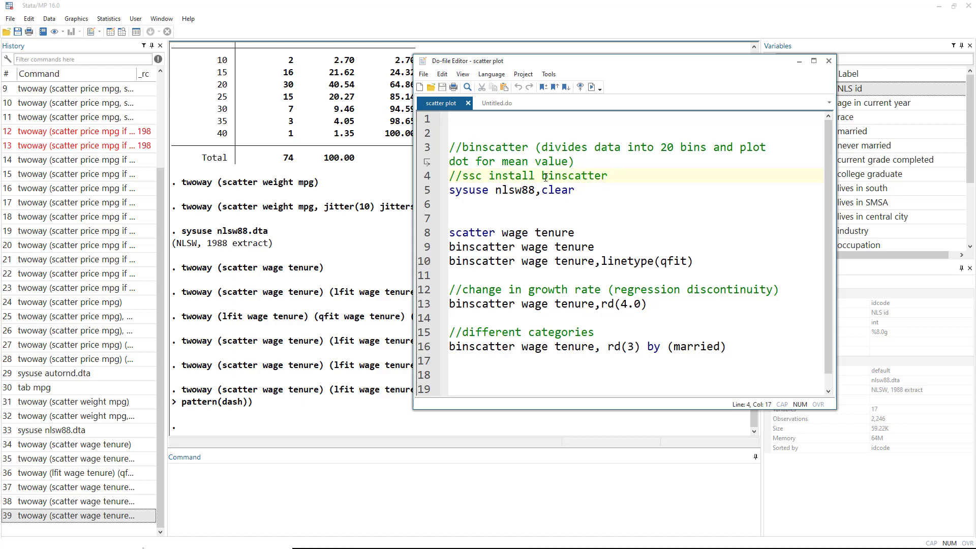
left_click_drag(547, 177, 594, 175)
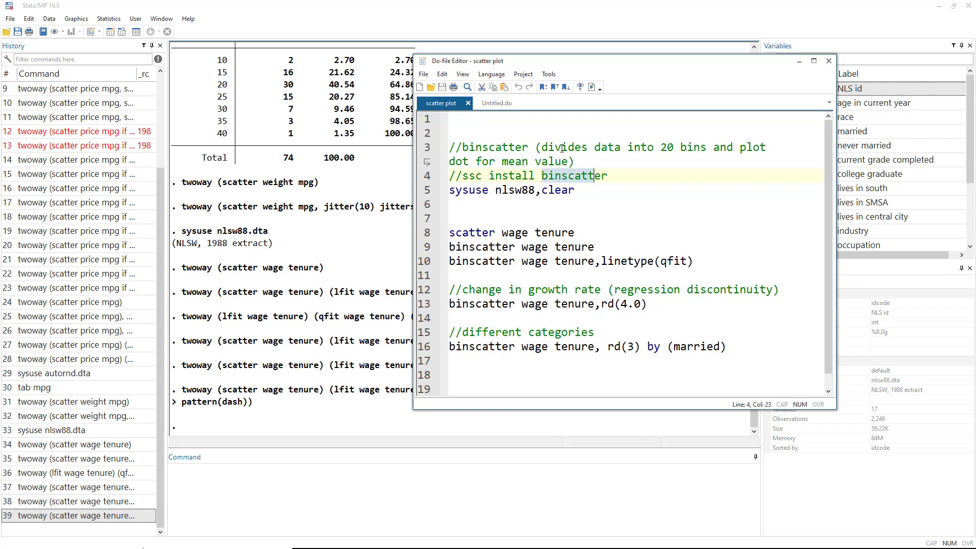
left_click_drag(545, 148, 767, 148)
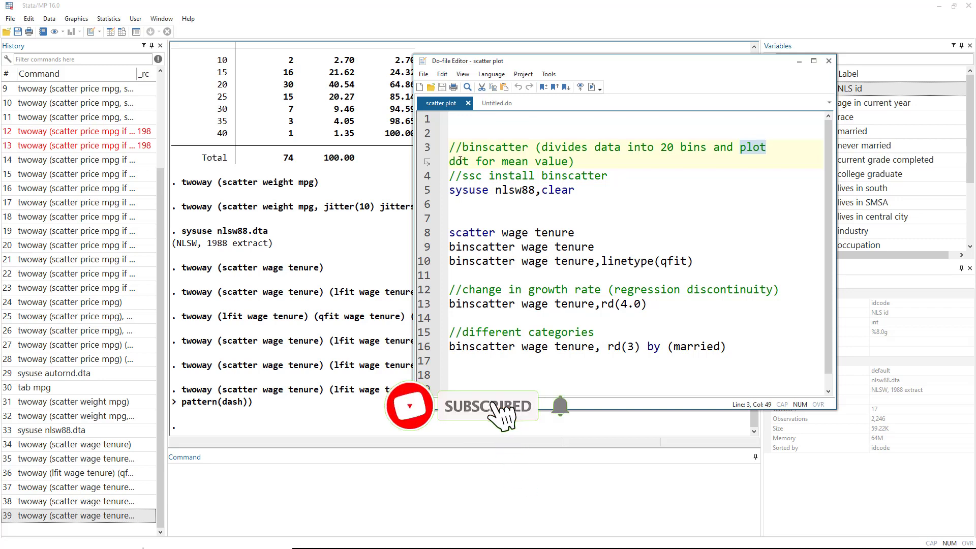
left_click_drag(501, 163, 563, 163)
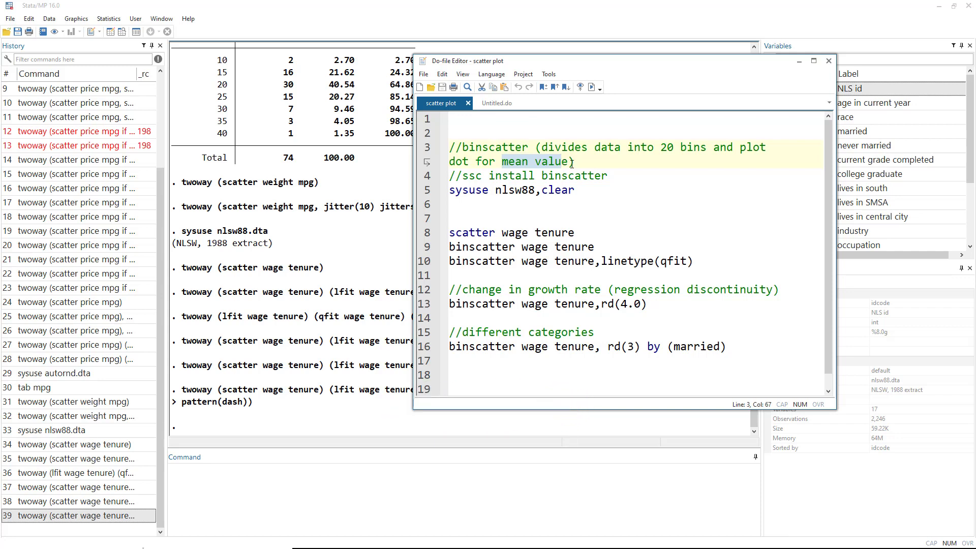
left_click_drag(664, 148, 673, 148)
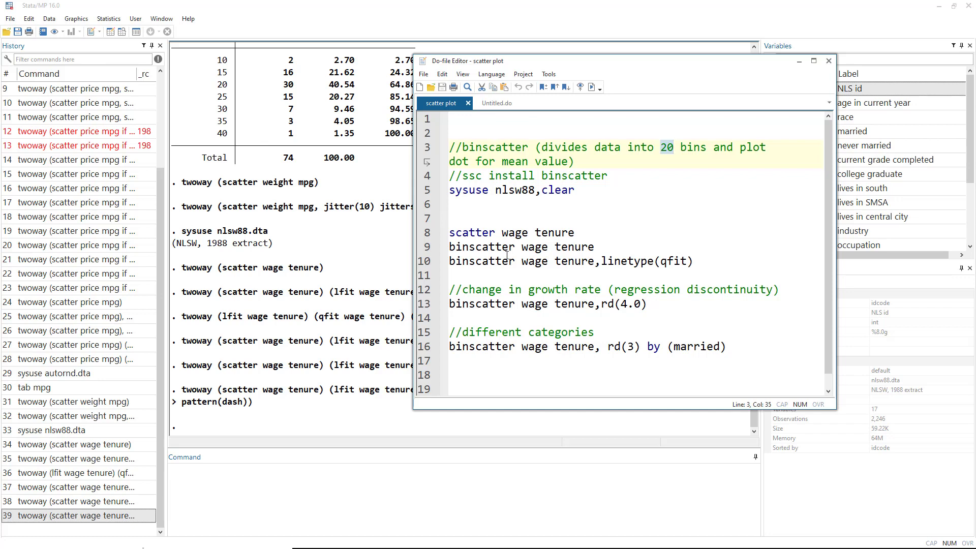
Run only the do-file line "scatter wage tenure" and move the Do-file Editor aside from the graph.
left_click(420, 234)
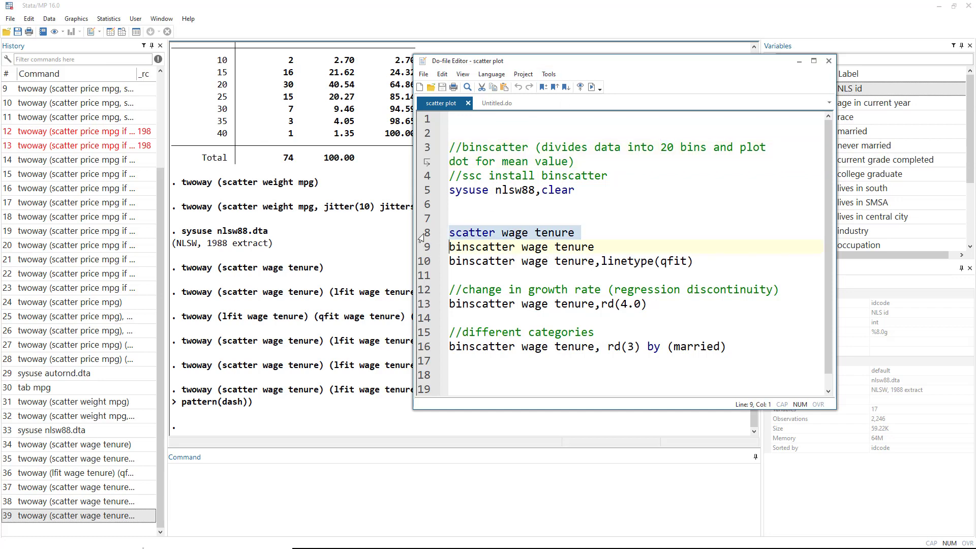
left_click(589, 89)
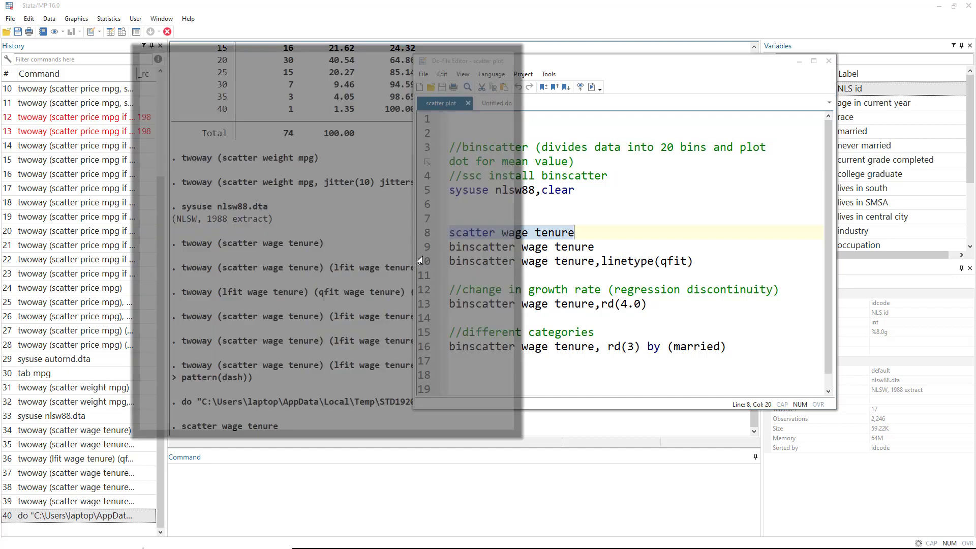
left_click(570, 249)
left_click_drag(598, 68, 672, 67)
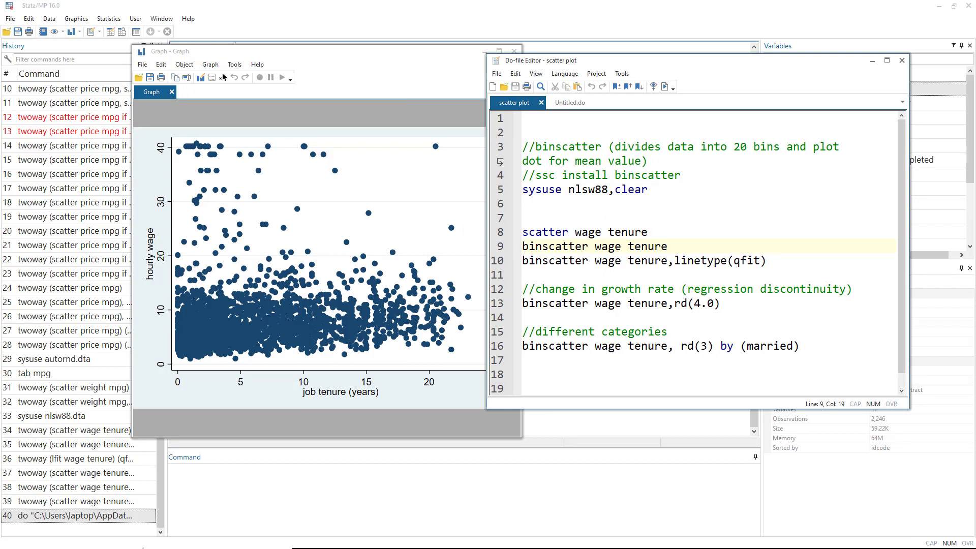
Run only the do-file line "binscatter wage tenure" and move the Do-file Editor clear of the graph window.
left_click(497, 246)
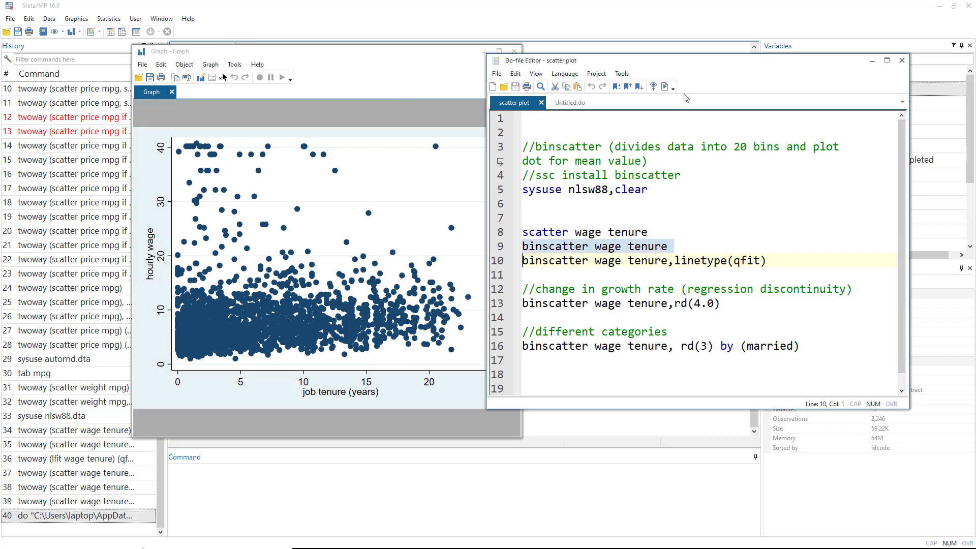
left_click(664, 86)
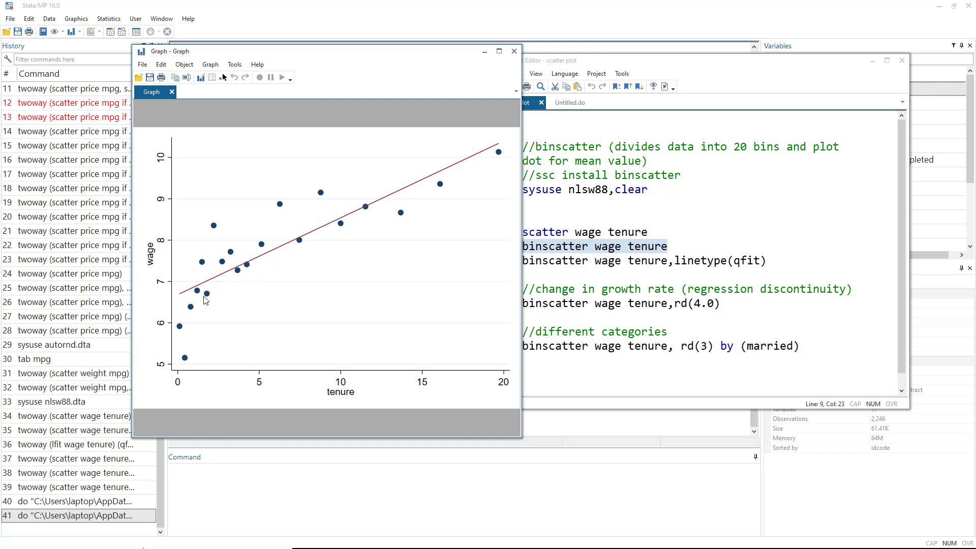
left_click(679, 244)
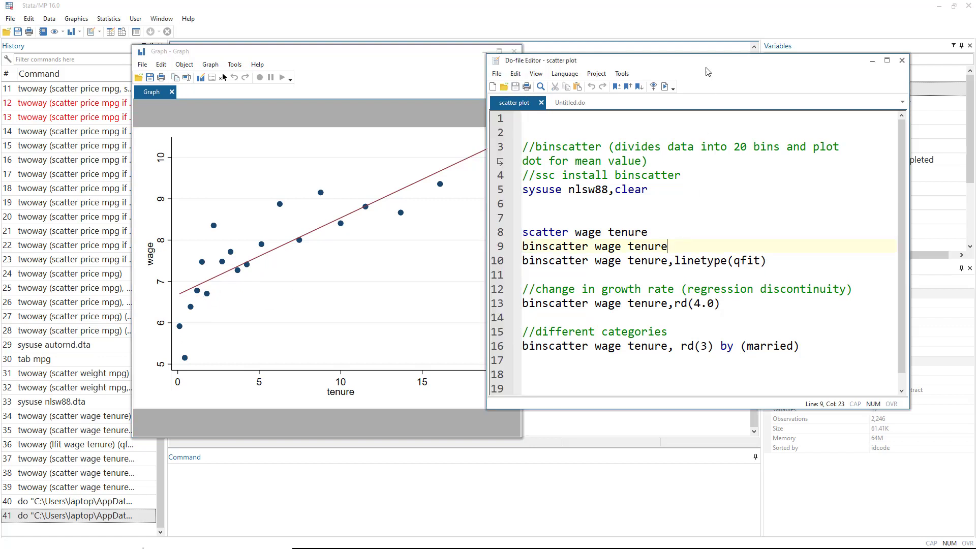
left_click_drag(692, 61, 752, 62)
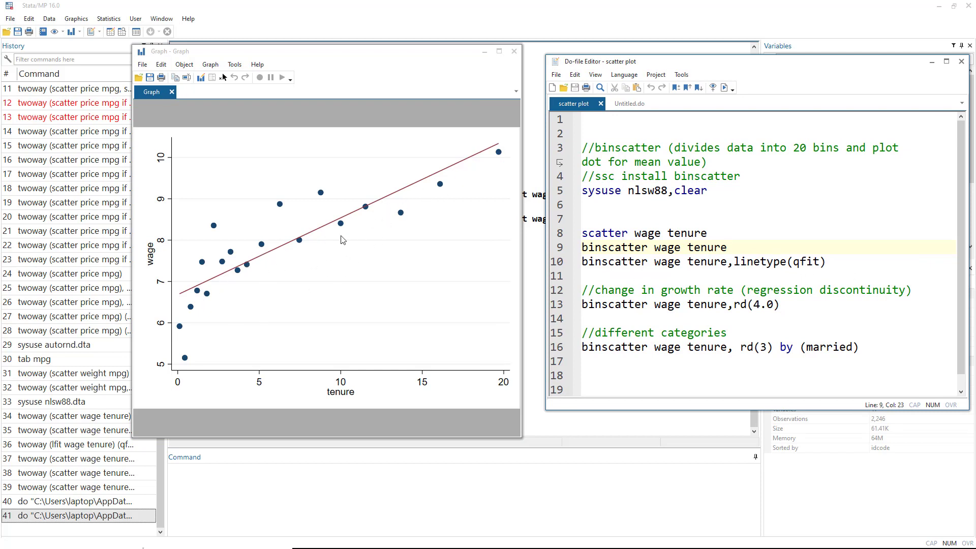
Run the do-file line "binscatter wage tenure,linetype(qfit)" to plot the bins with a quadratic fit.
double_click(756, 262)
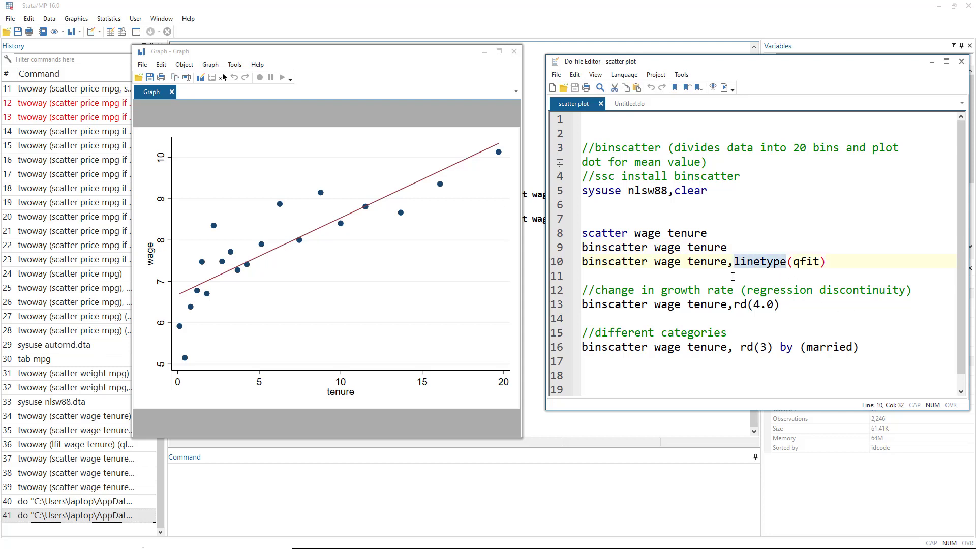
double_click(808, 263)
left_click(551, 263)
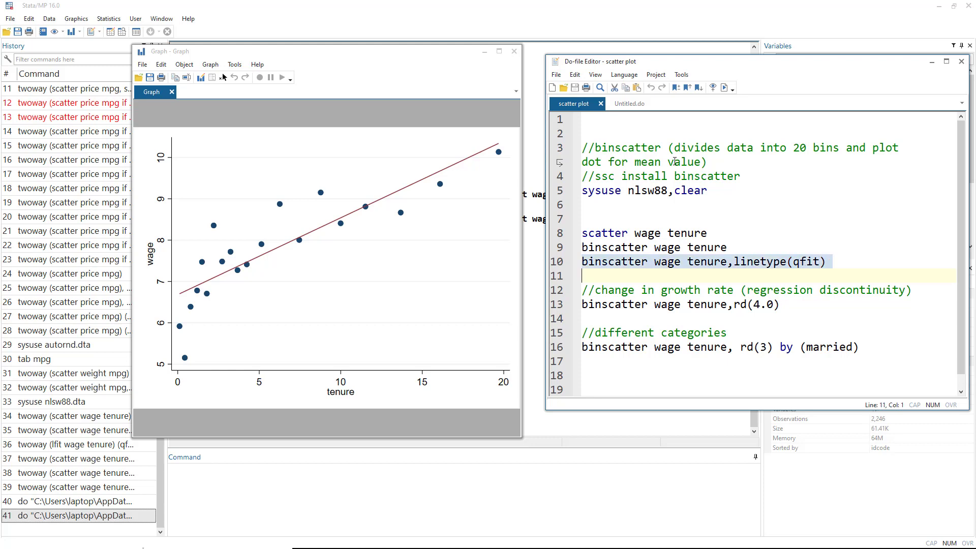
left_click(725, 89)
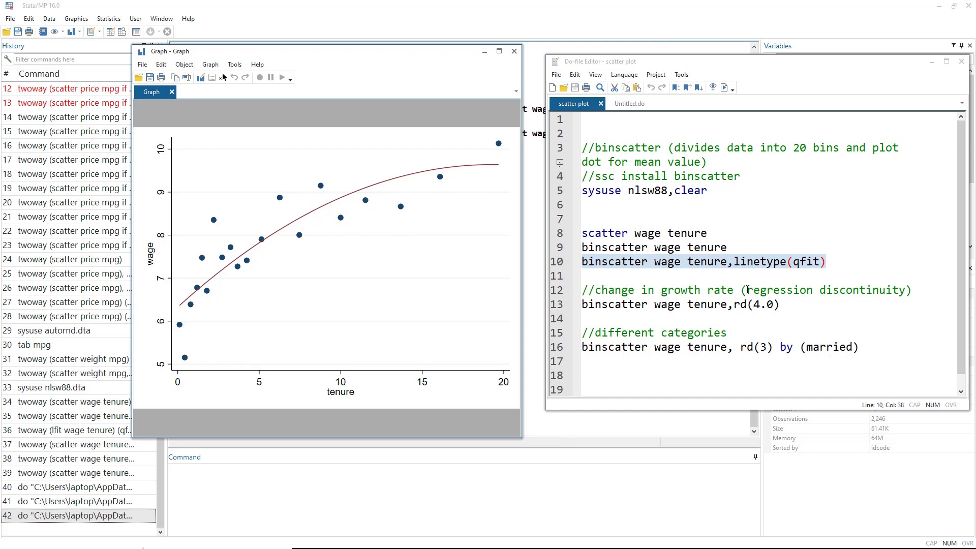
Run the regression discontinuity line "binscatter wage tenure,rd(4.0)" from the do-file.
left_click_drag(747, 289, 906, 291)
double_click(738, 304)
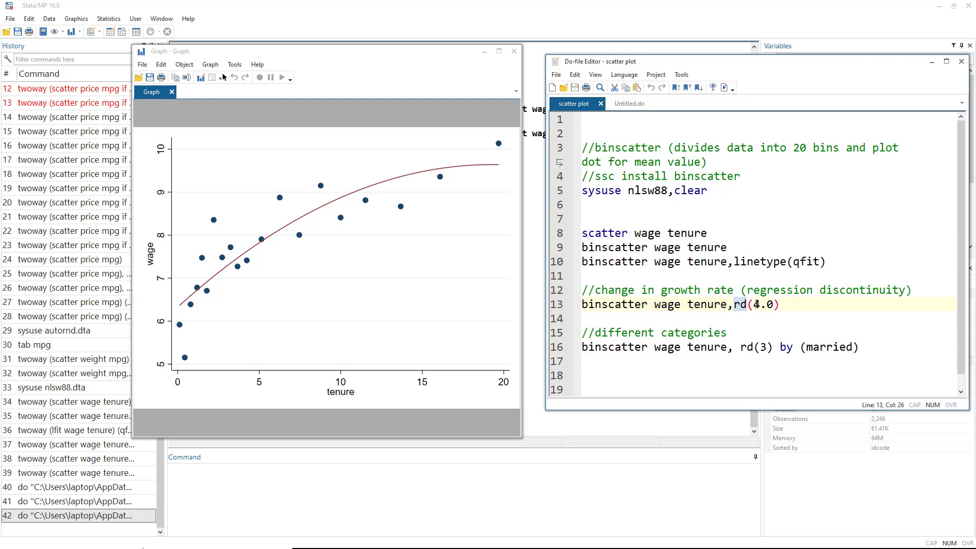
left_click_drag(754, 304, 780, 304)
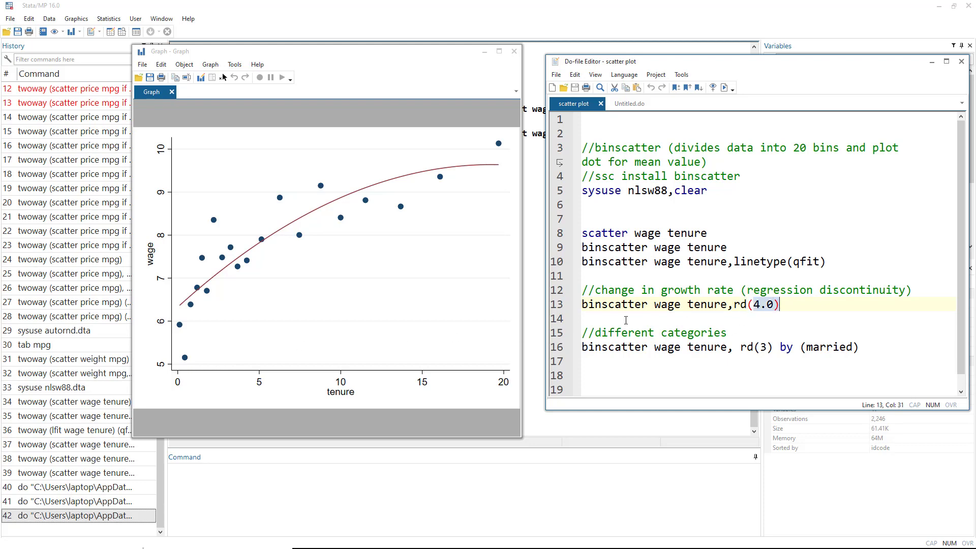
left_click(555, 306)
left_click(725, 87)
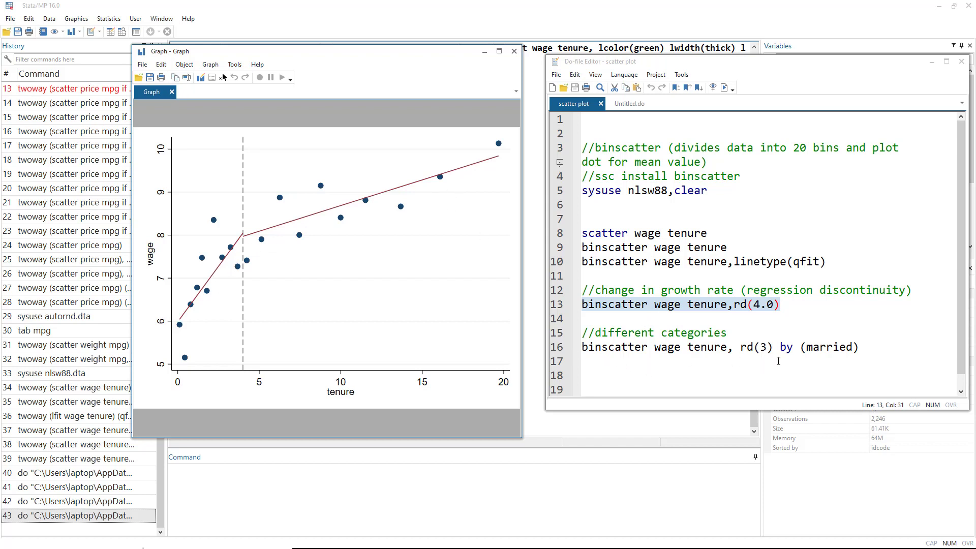
Run the do-file line "binscatter wage tenure, rd(3) by (married)" to plot the bins separately by marital status.
left_click_drag(554, 350, 820, 347)
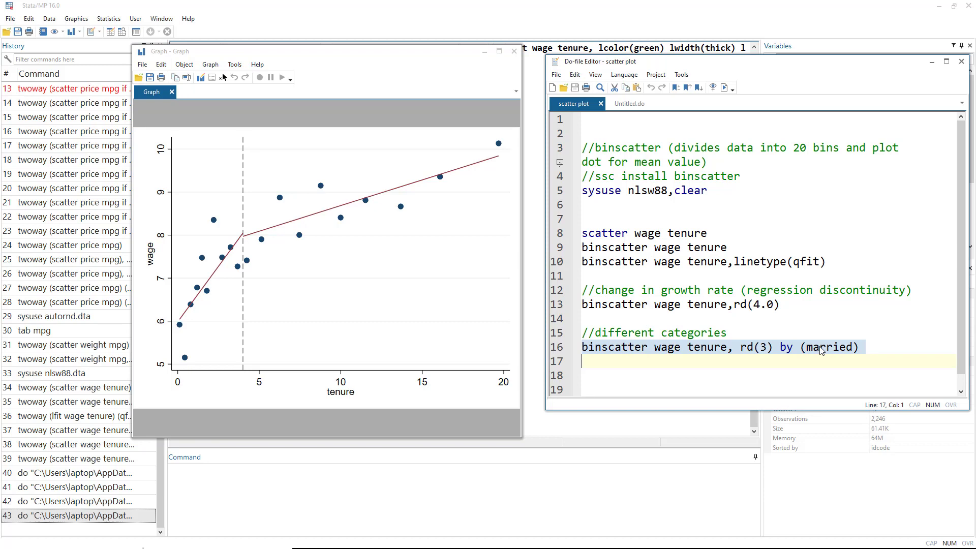
left_click(724, 88)
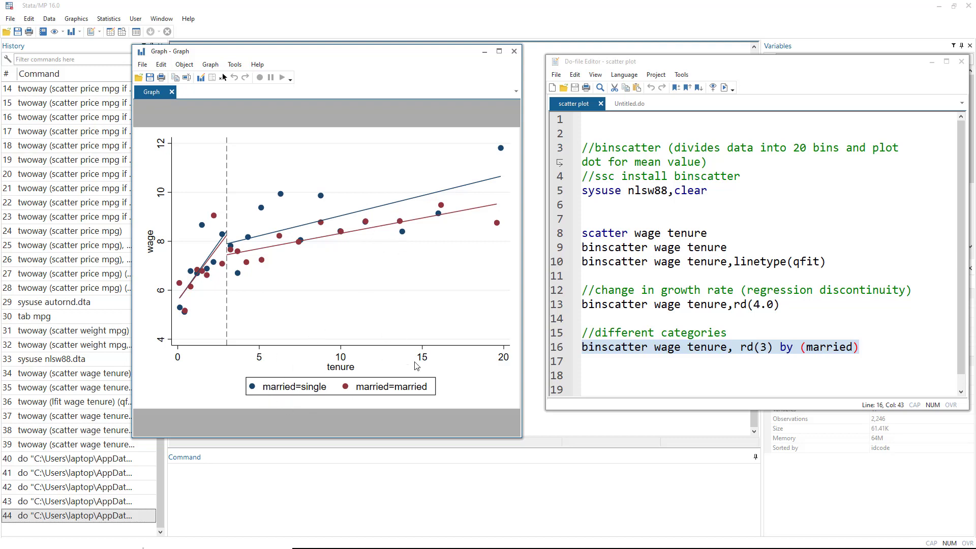
Run "help binscatter" and look through its bin, fit line, graph style and save output options.
left_click(393, 487)
type("h")
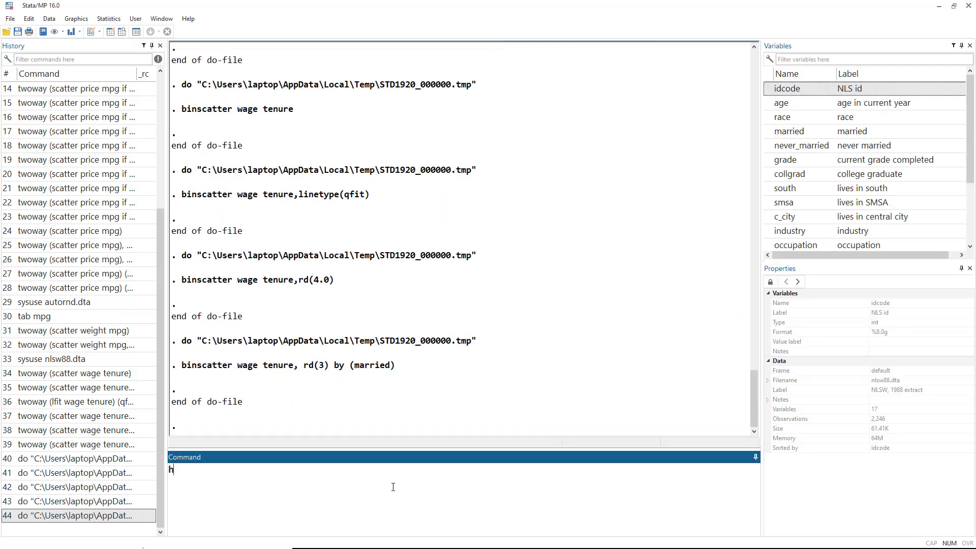
type("elp binscatter")
key("Return")
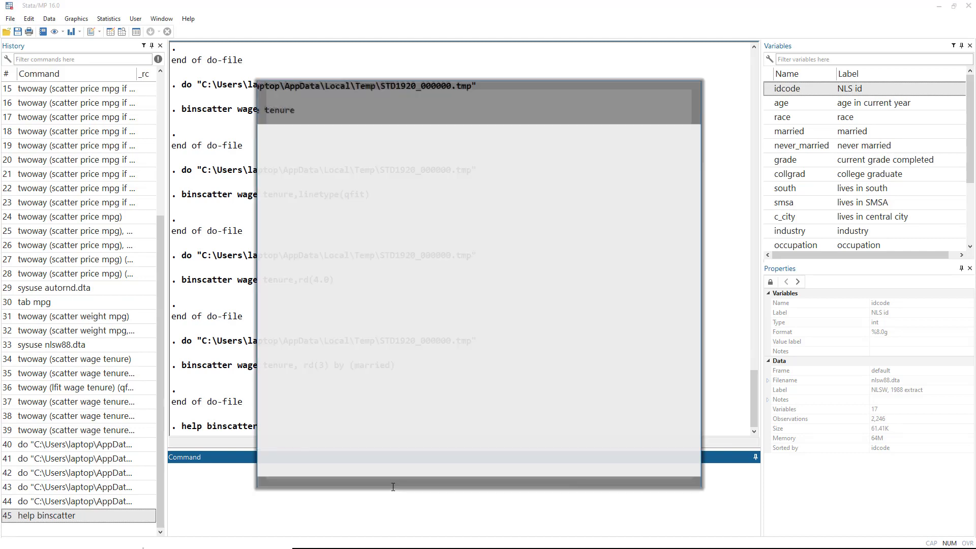
scroll(464, 298, "down", 3)
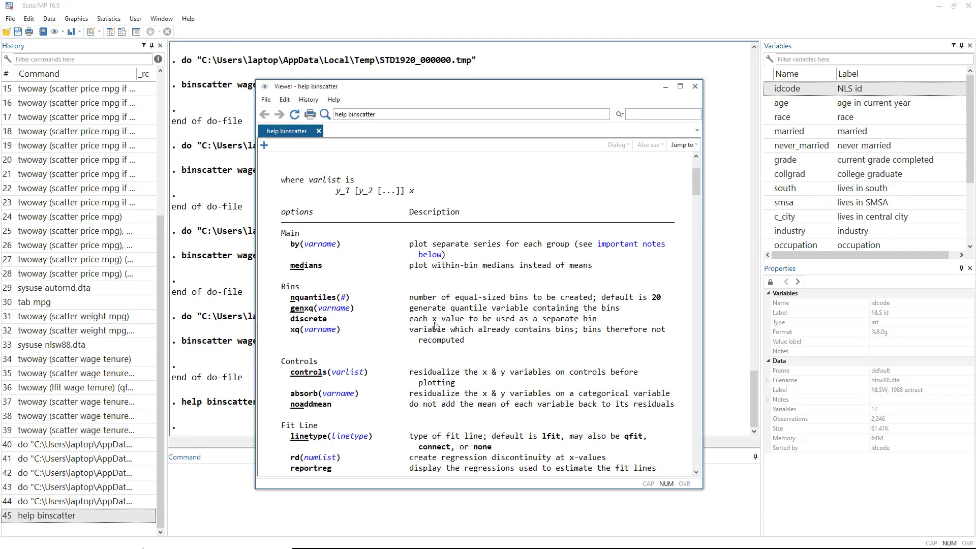
scroll(376, 361, "down", 3)
scroll(375, 361, "down", 6)
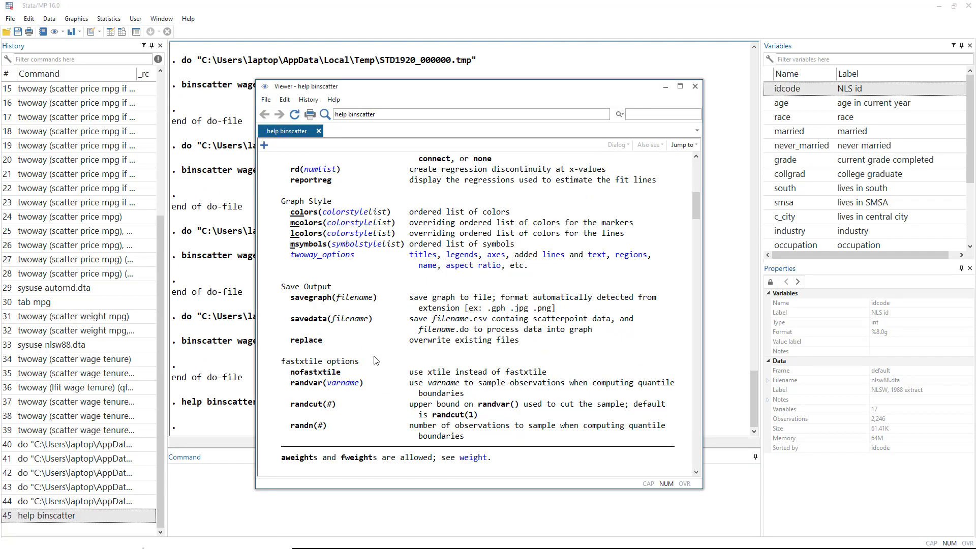